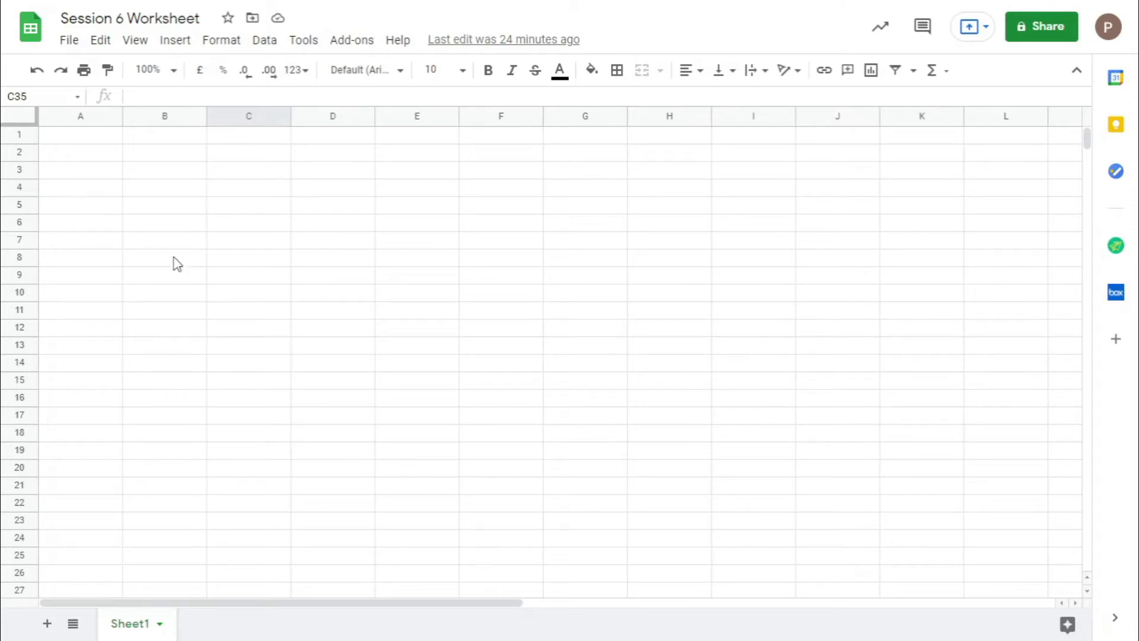
- Enter the header "Numbers" in cells A1 and B1
left_click(92, 140)
left_click(147, 171)
left_click(94, 169)
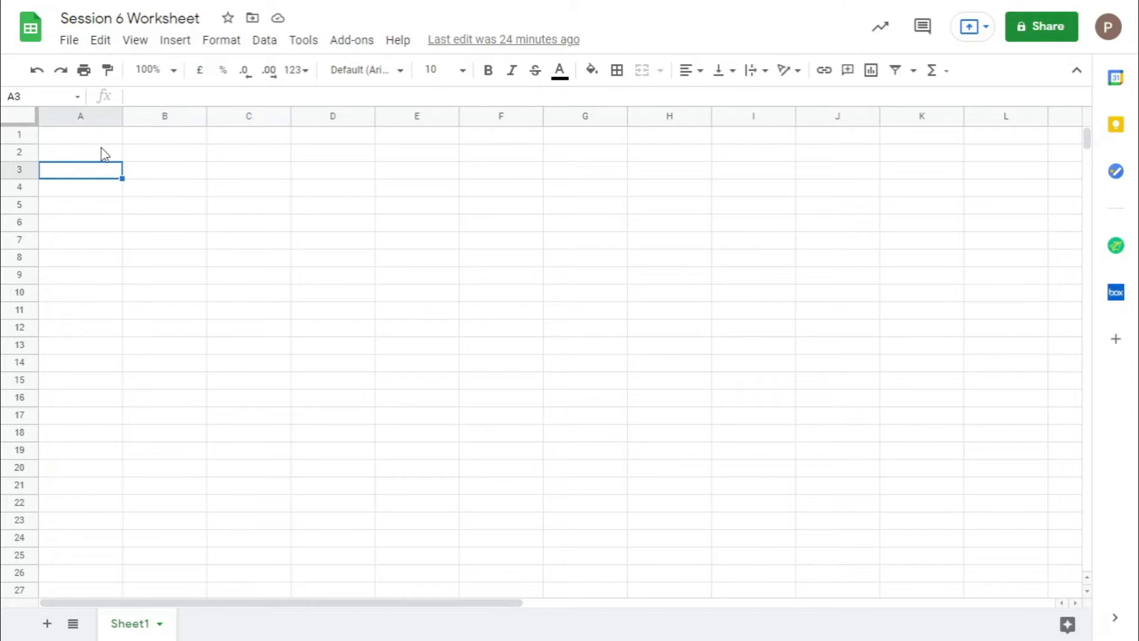
left_click(100, 148)
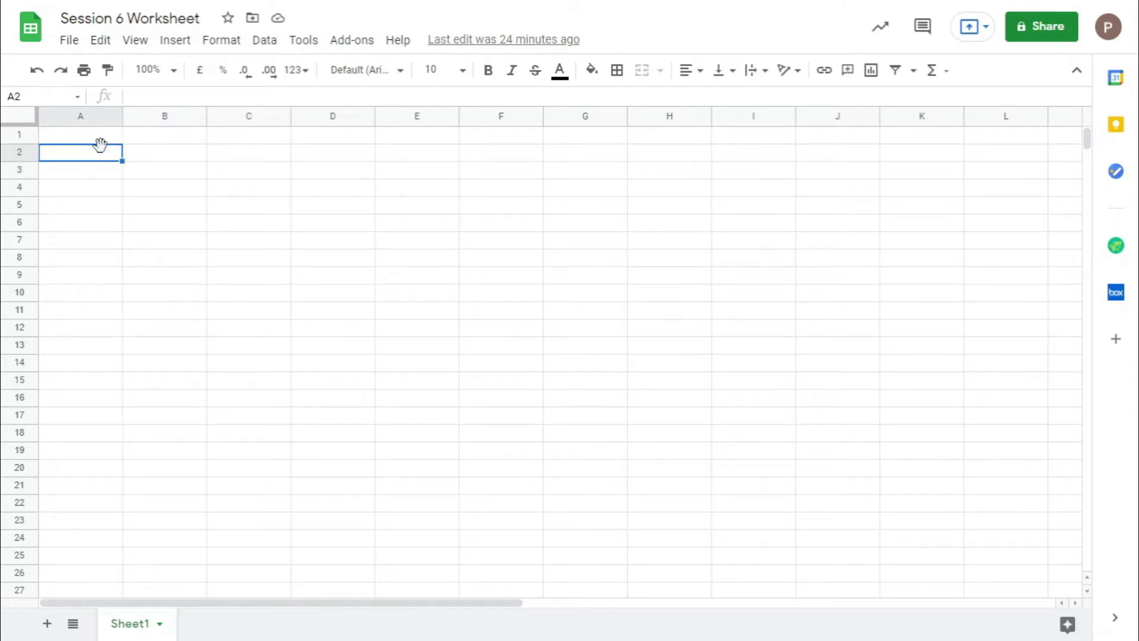
left_click(101, 141)
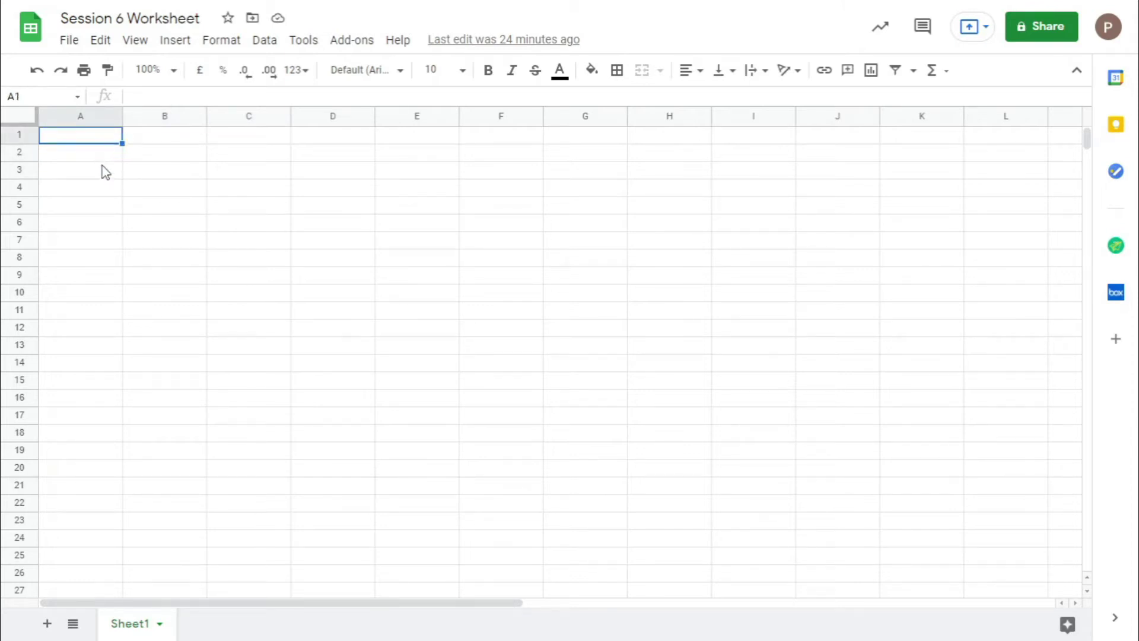
type("Numbers")
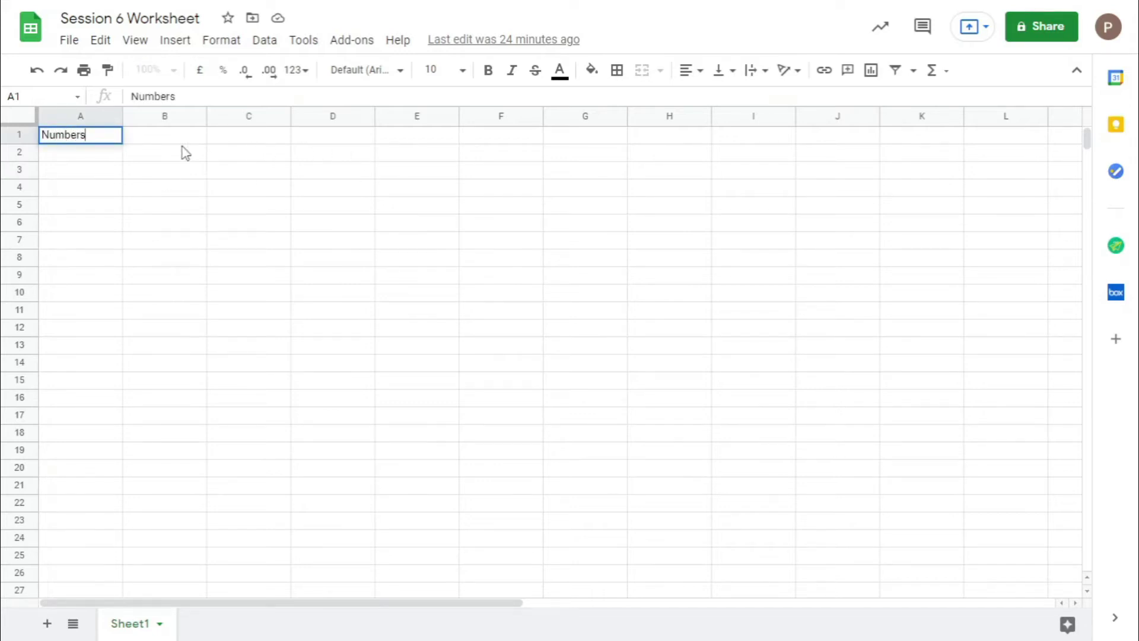
left_click(168, 140)
type("Numbers")
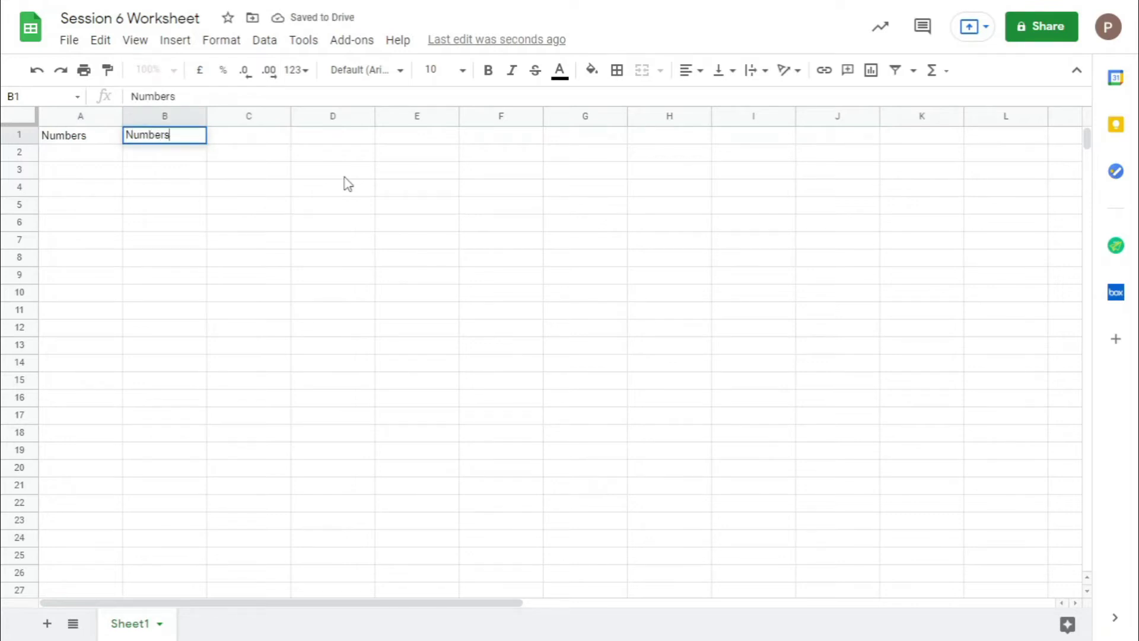
- Fill A2:A16 with the numbers 1 to 15, starting from 1 in A2 and copying the formula =A2+1 down from A3
left_click(88, 156)
type("1")
left_click(91, 176)
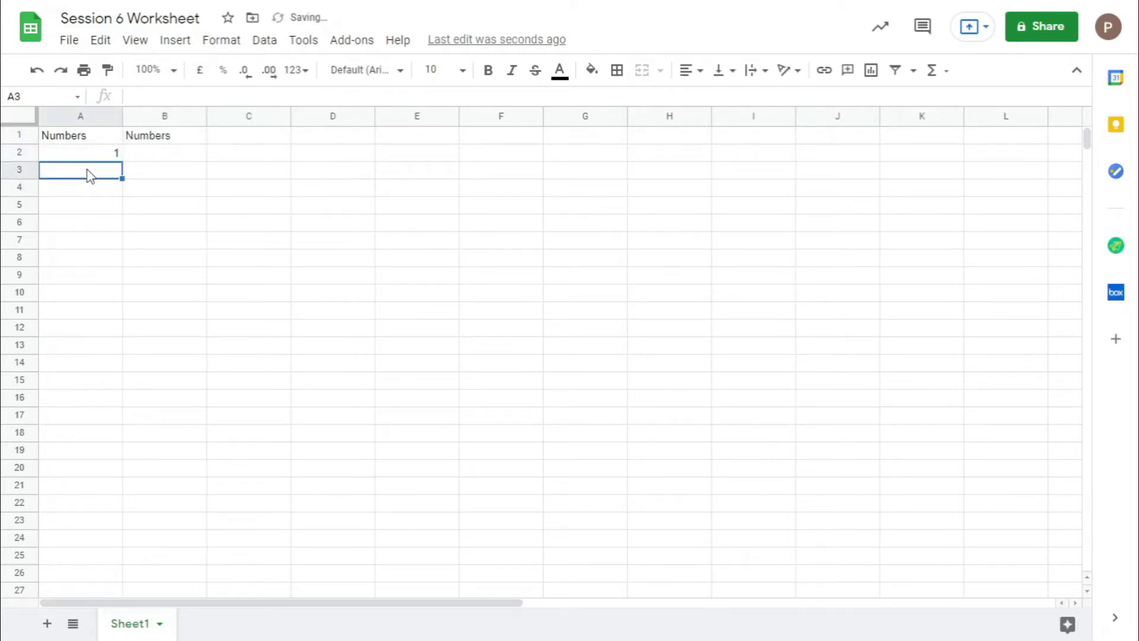
type("=")
left_click(91, 156)
type("+1")
key("Return")
left_click(95, 173)
left_click(118, 158)
left_click(120, 170)
left_click_drag(122, 178, 112, 405)
- Fill B2:B16 with the numbers 2 to 16, starting from 2 in B2 and copying the formula =B2+1 down from B3
left_click(190, 153)
type("=")
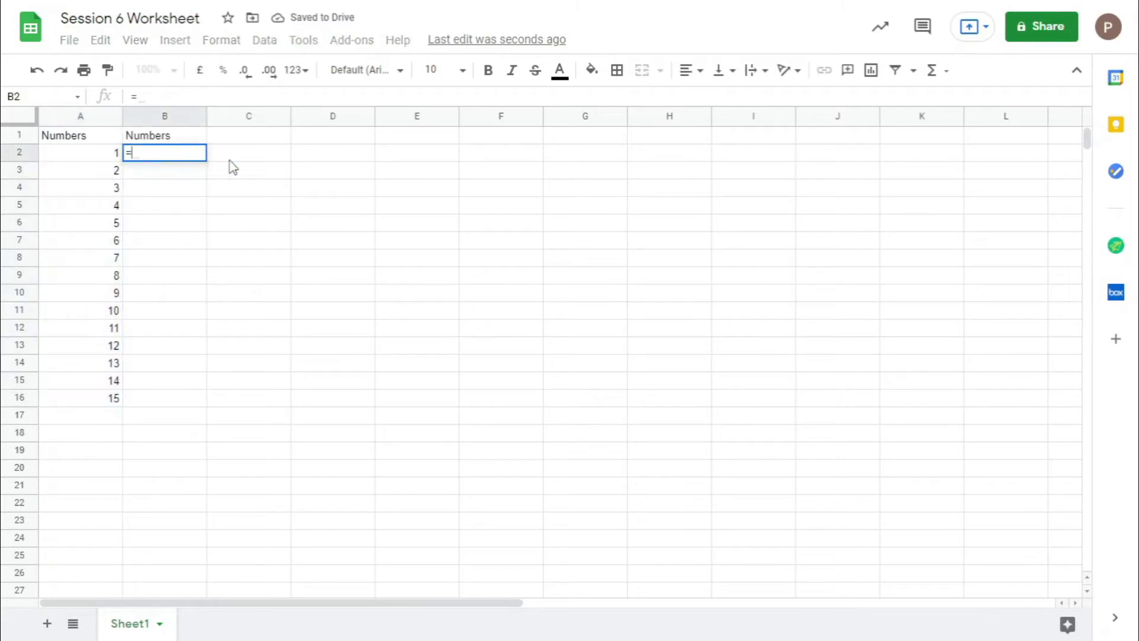
type("B2")
key("Return")
type("=")
left_click(189, 156)
type("+1")
key("Return")
left_click(179, 171)
left_click_drag(207, 178, 199, 396)
- Start a SUMIF formula in cell E6
left_click(380, 225)
type("=Sumif")
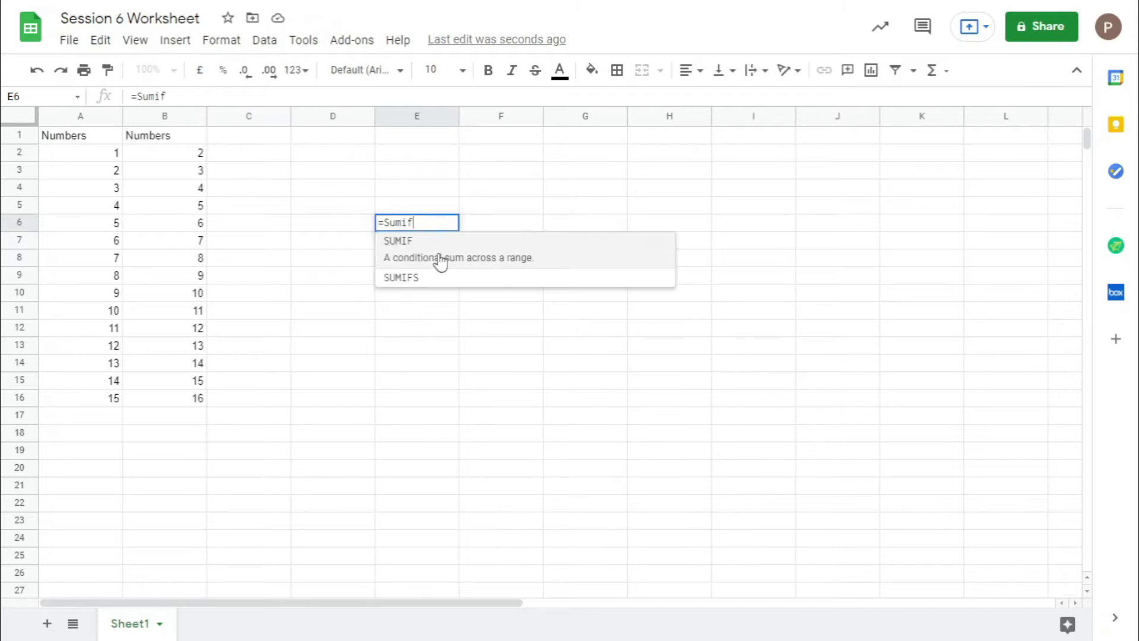
key("BackSpace")
key("BackSpace")
key("BackSpace")
key("BackSpace")
key("BackSpace")
type("Sumif")
left_click(478, 253)
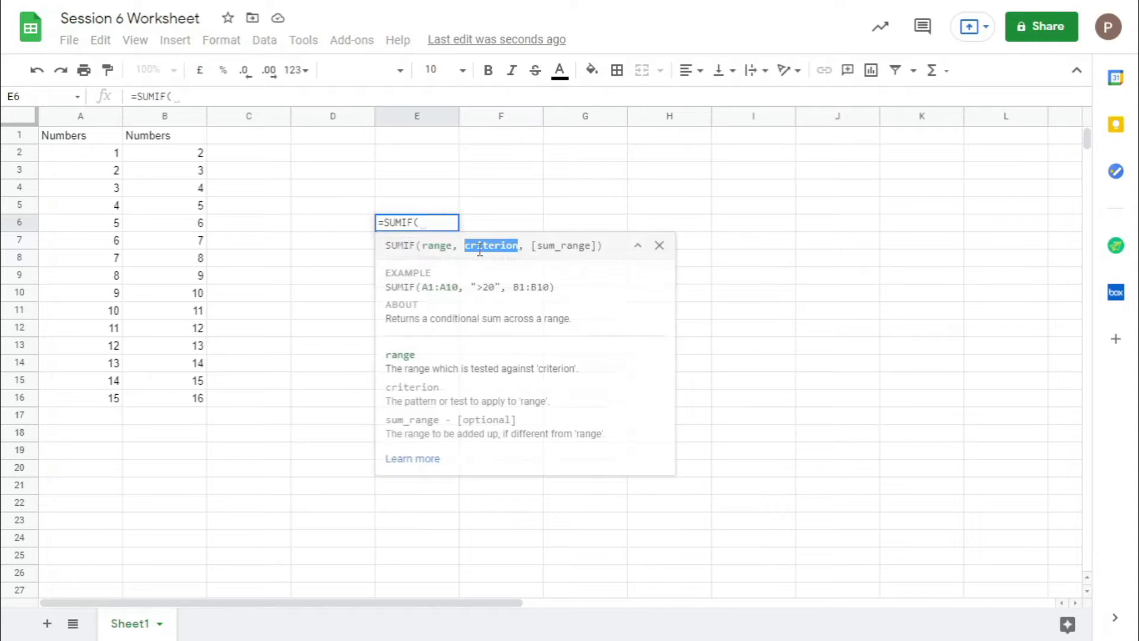
left_click(686, 178)
left_click(393, 224)
key("BackSpace")
key("BackSpace")
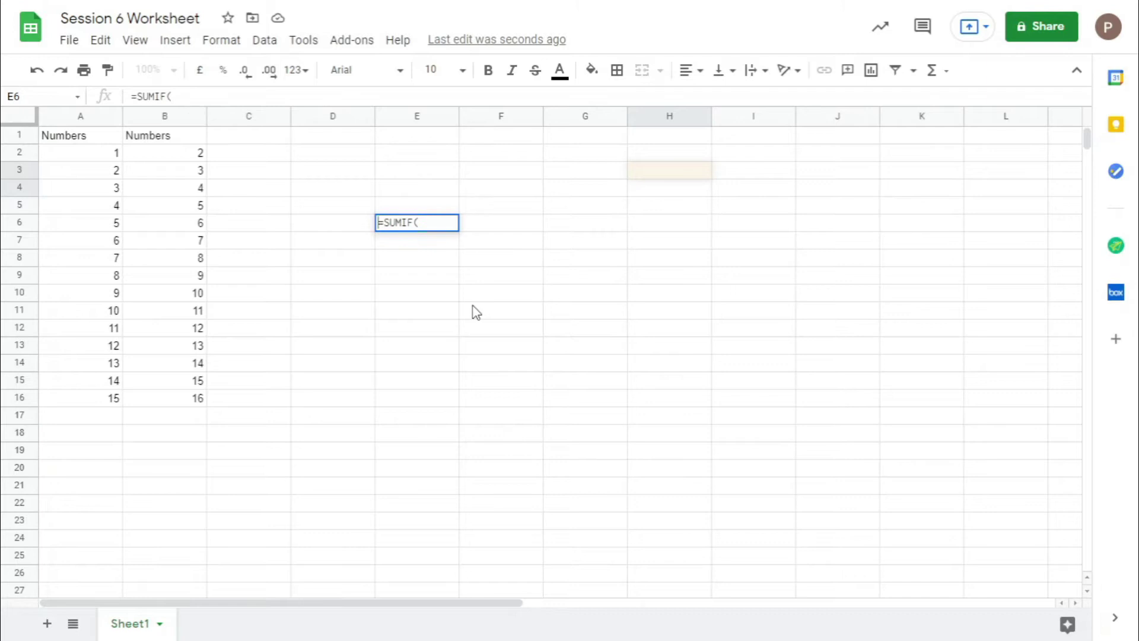
left_click(447, 222)
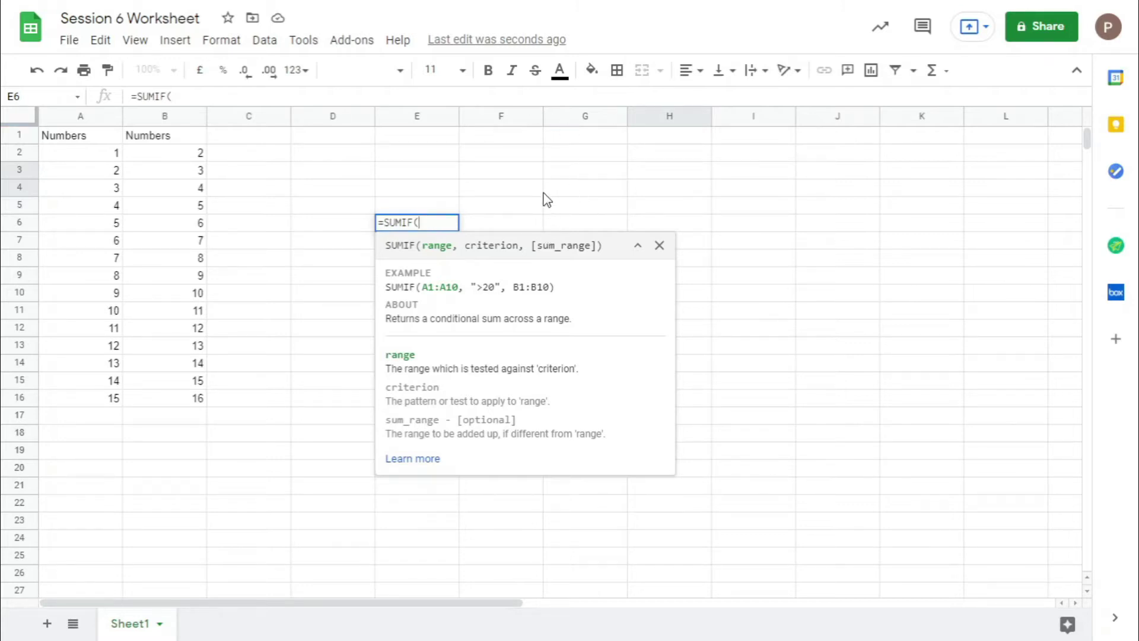
left_click(522, 208)
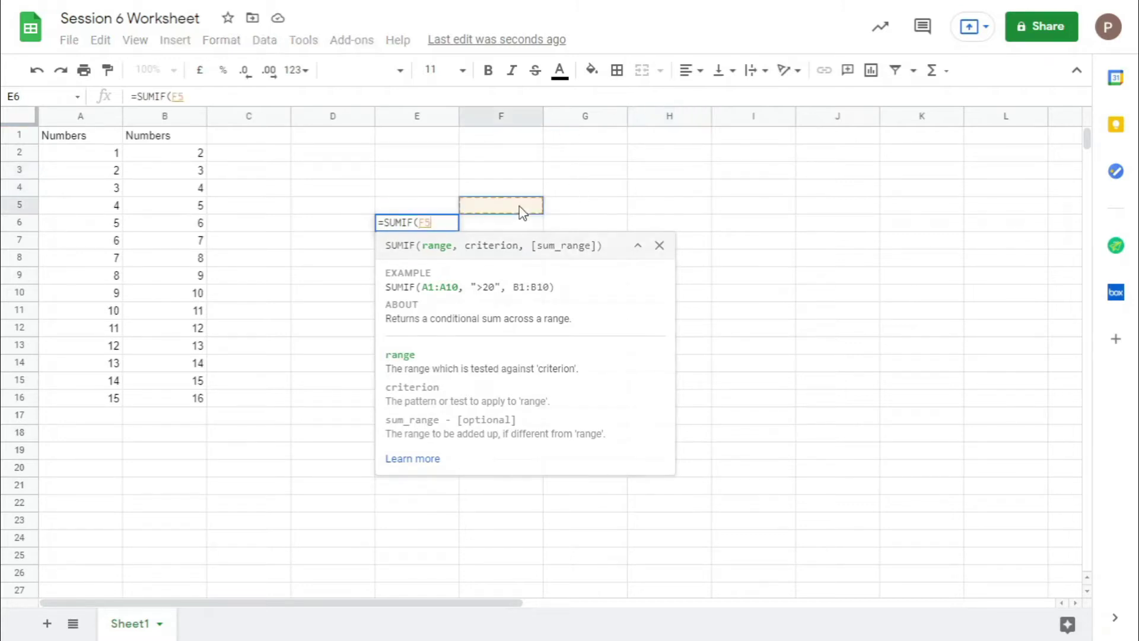
key("BackSpace")
key("BackSpace")
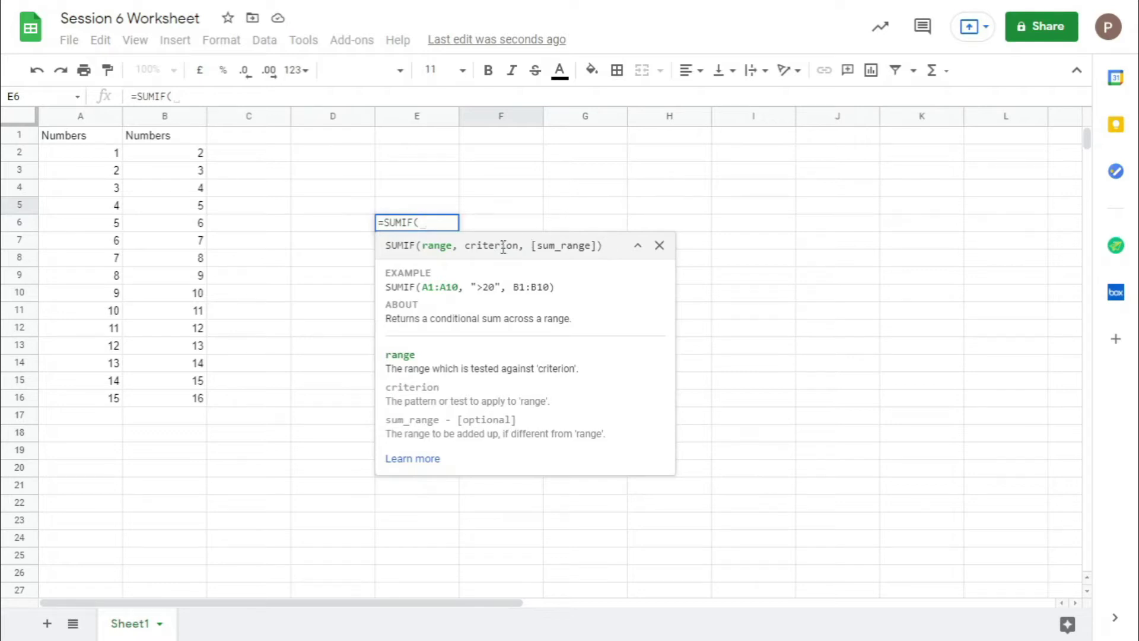
- Complete the SUMIF formula in E6 with range A2:A16, criterion ">10" and sum range B2:B16
left_click_drag(99, 159, 98, 398)
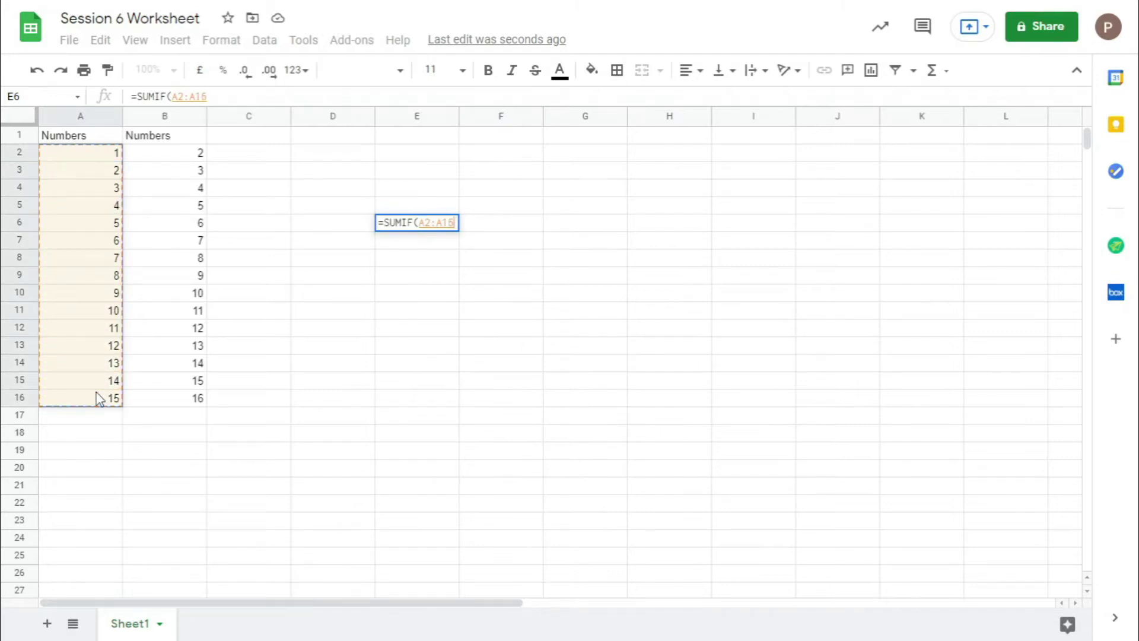
type(",")
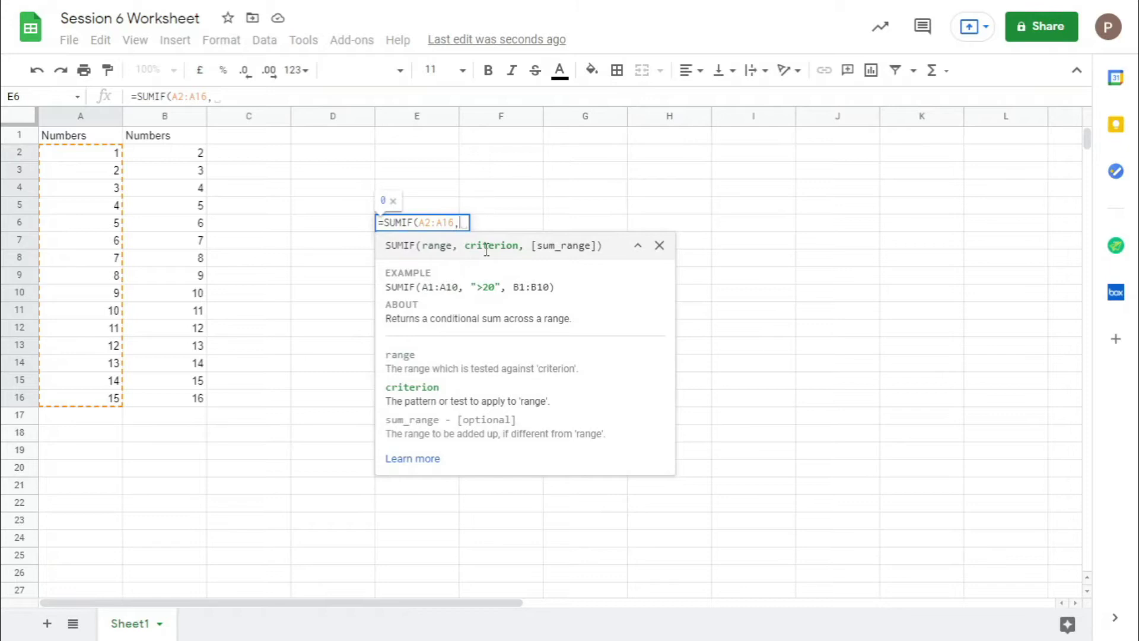
type("\"")
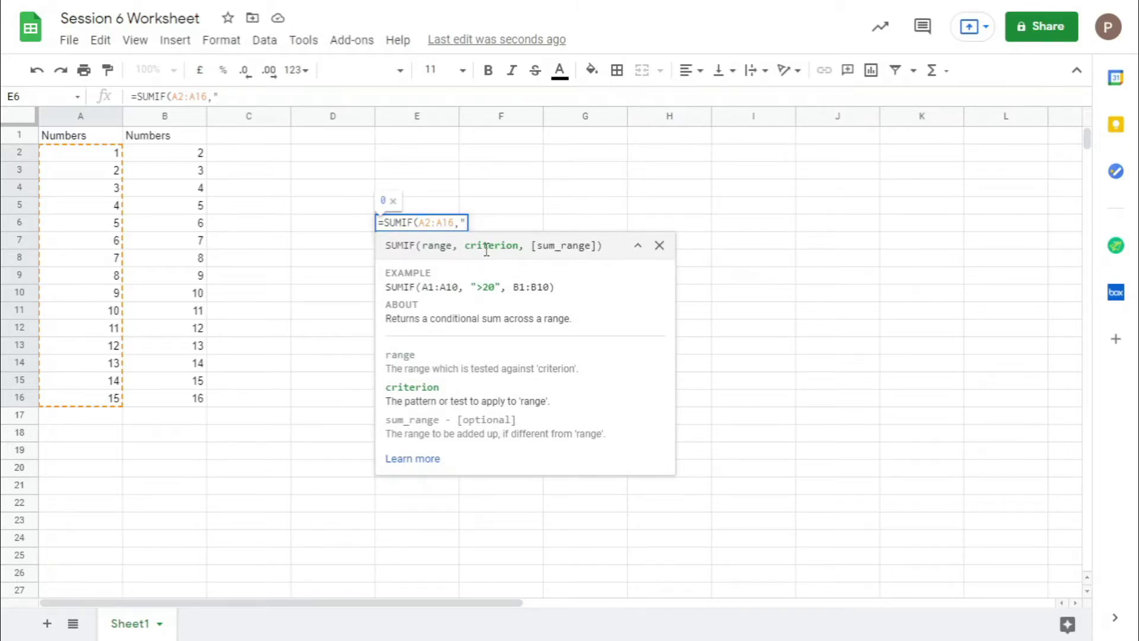
type(">")
type("10\"")
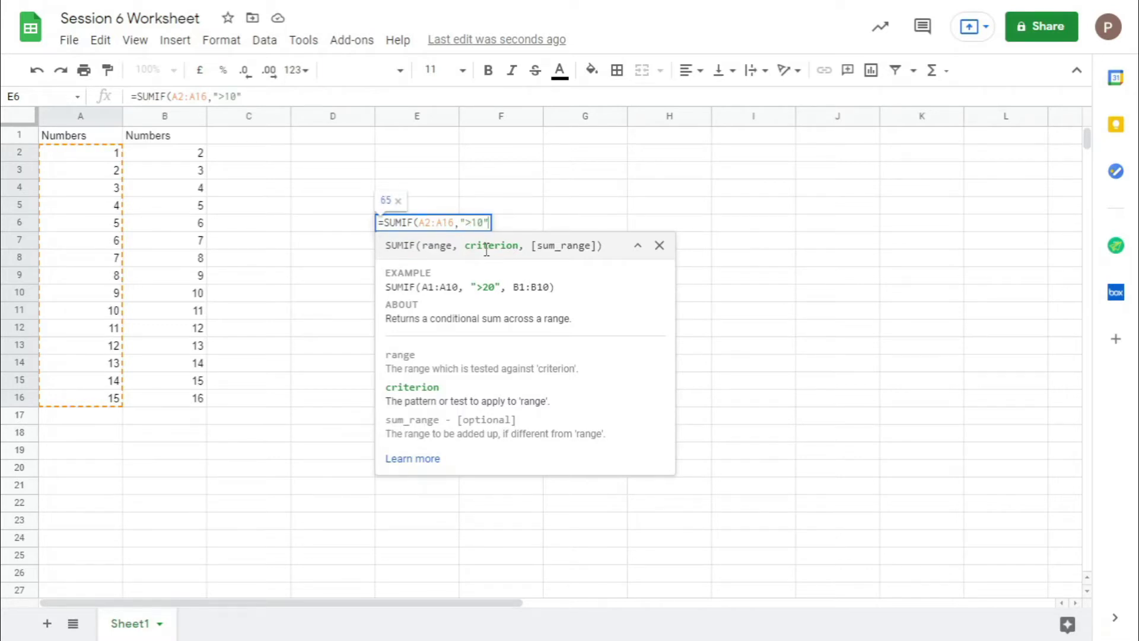
type(",")
left_click_drag(167, 157, 184, 401)
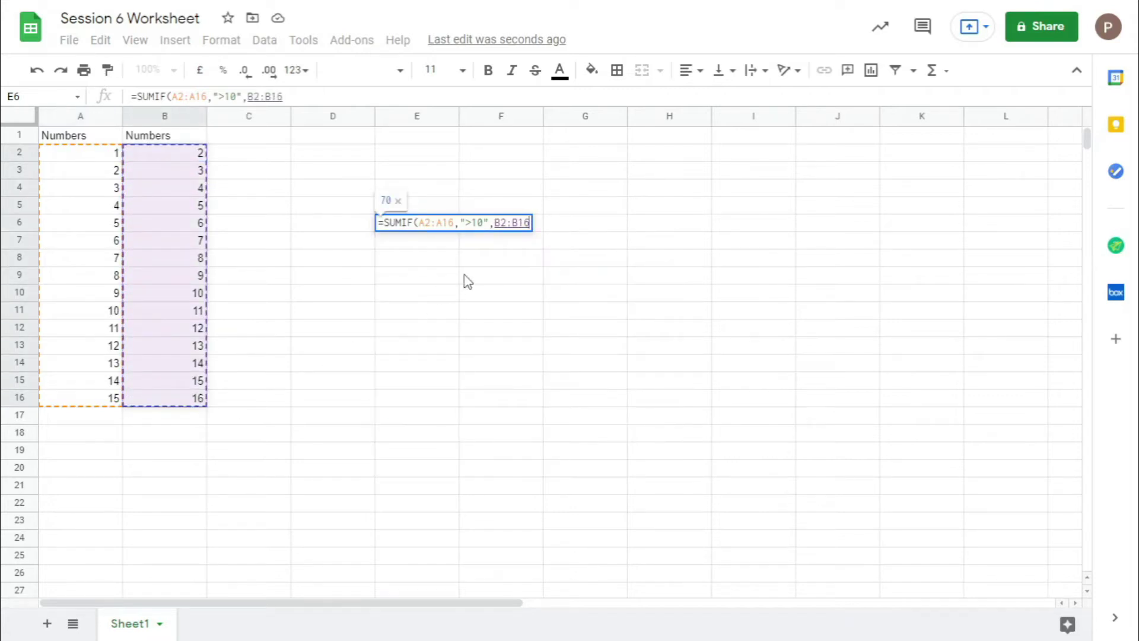
key("Return")
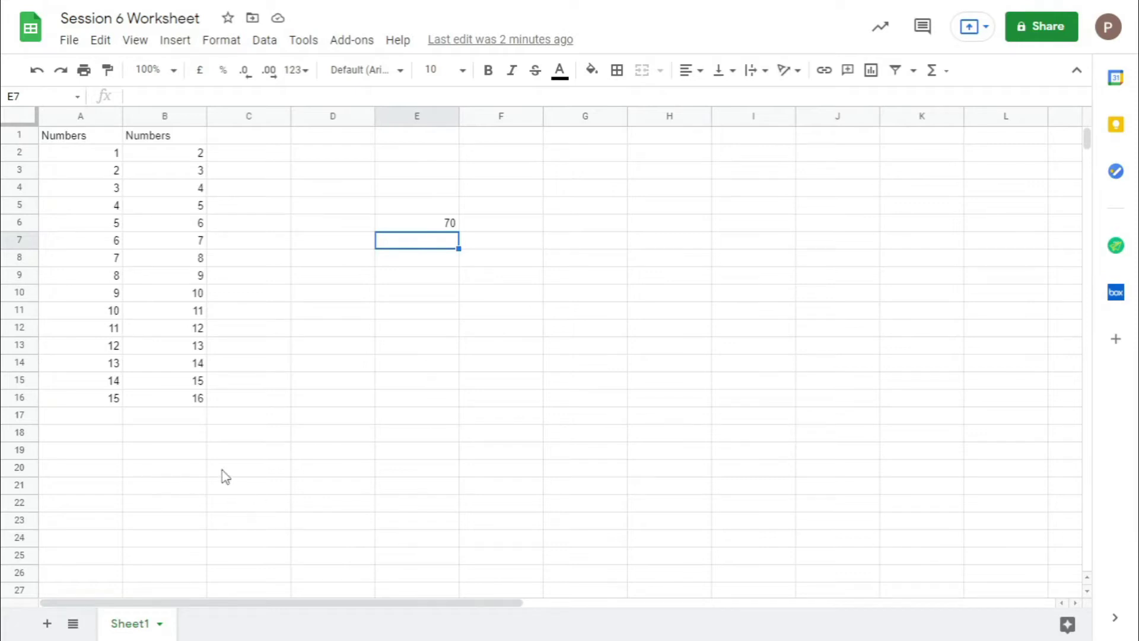
left_click(394, 224)
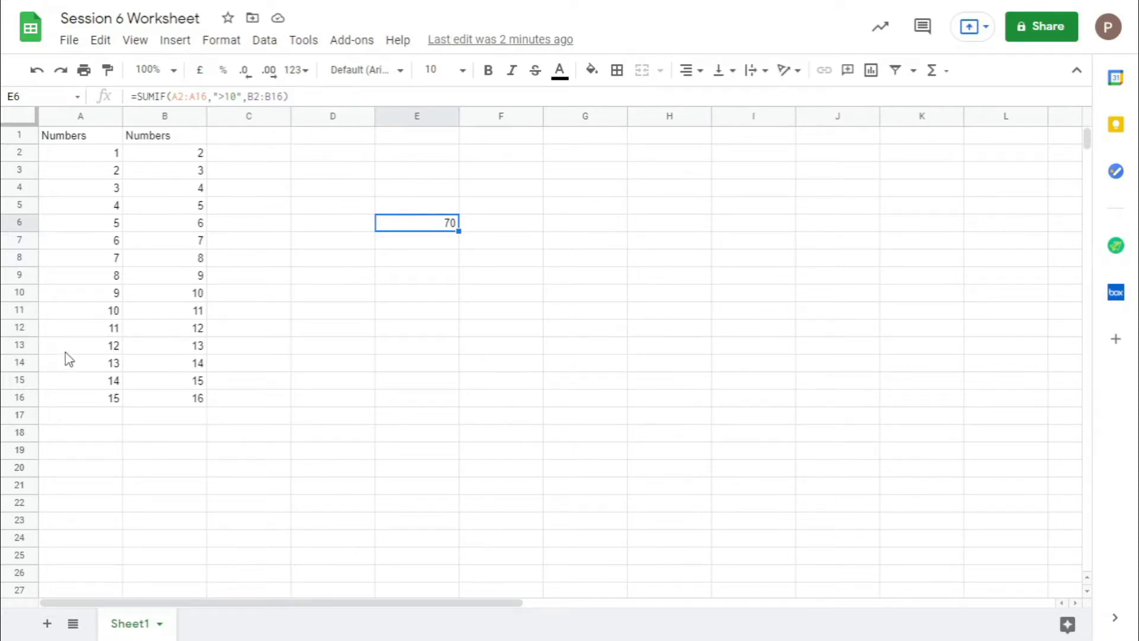
- Enter a SUM formula in A18 that adds cells A12:A16
left_click(106, 438)
type("=sum")
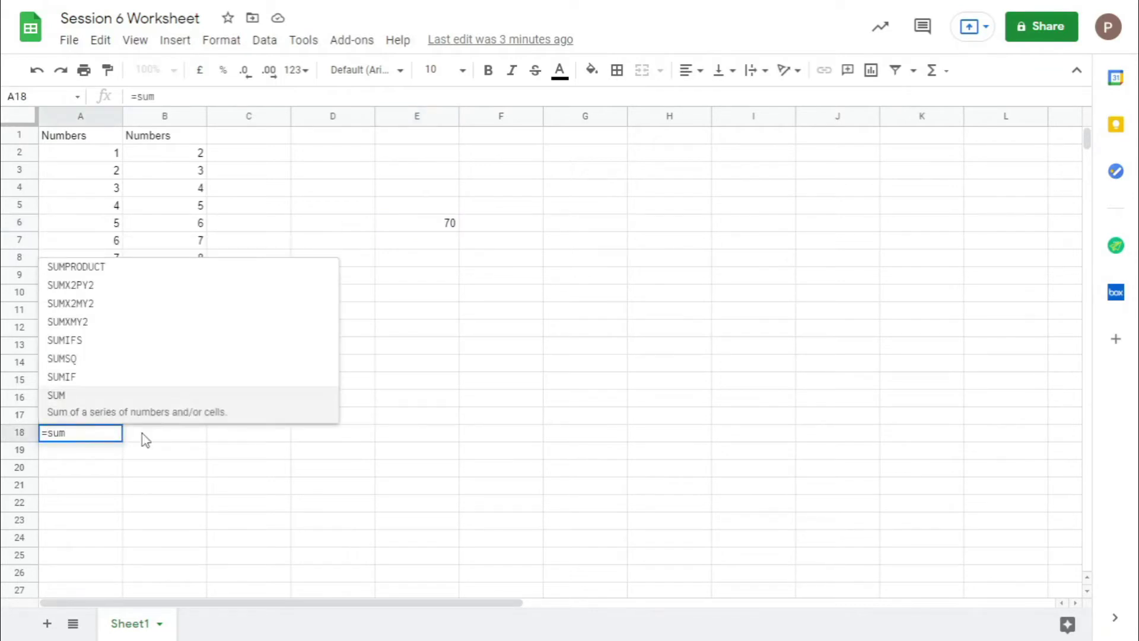
type("(")
left_click(140, 436)
key("BackSpace")
key("BackSpace")
key("BackSpace")
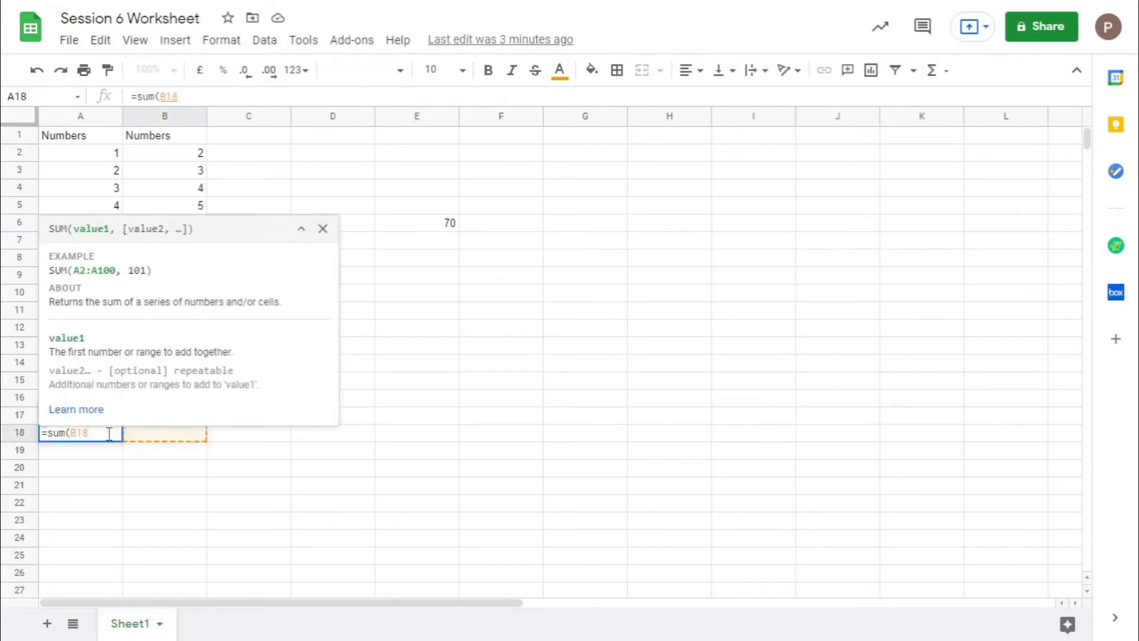
left_click_drag(112, 328, 116, 401)
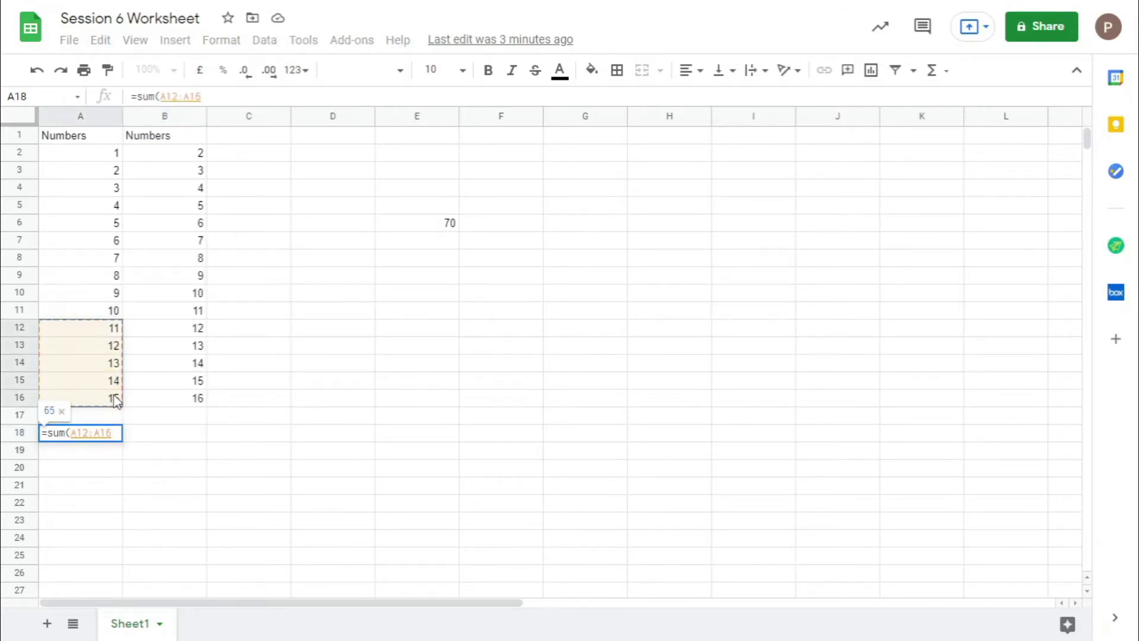
key("Return")
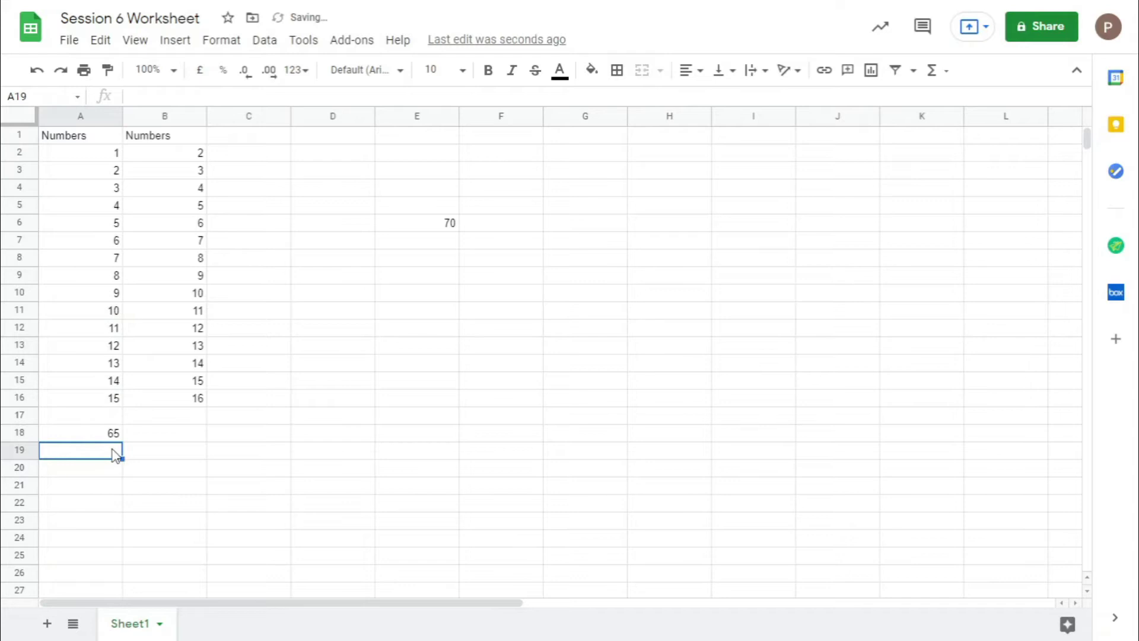
- Enter =SUM(B11:B16) in C13 and reject the suggested auto-fill
left_click(241, 346)
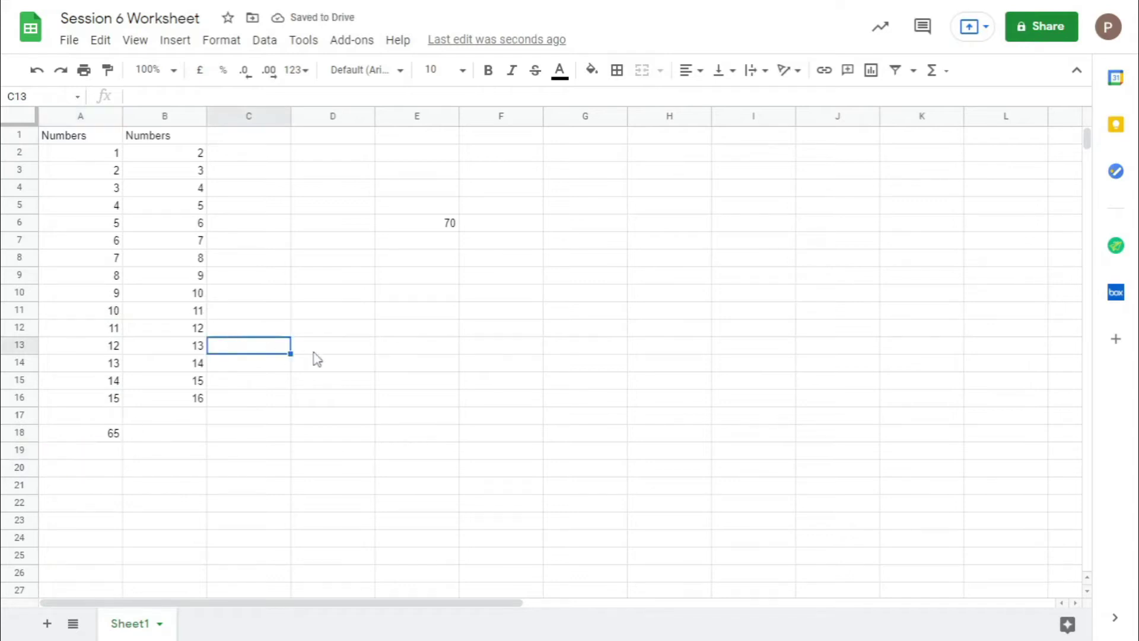
type("=sum")
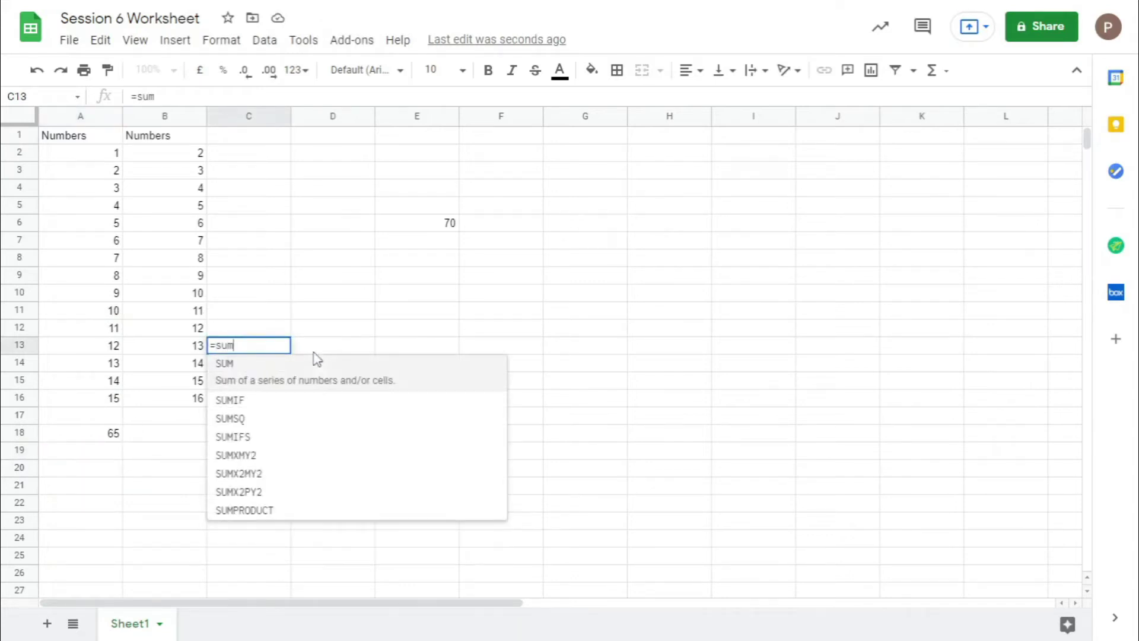
left_click(376, 384)
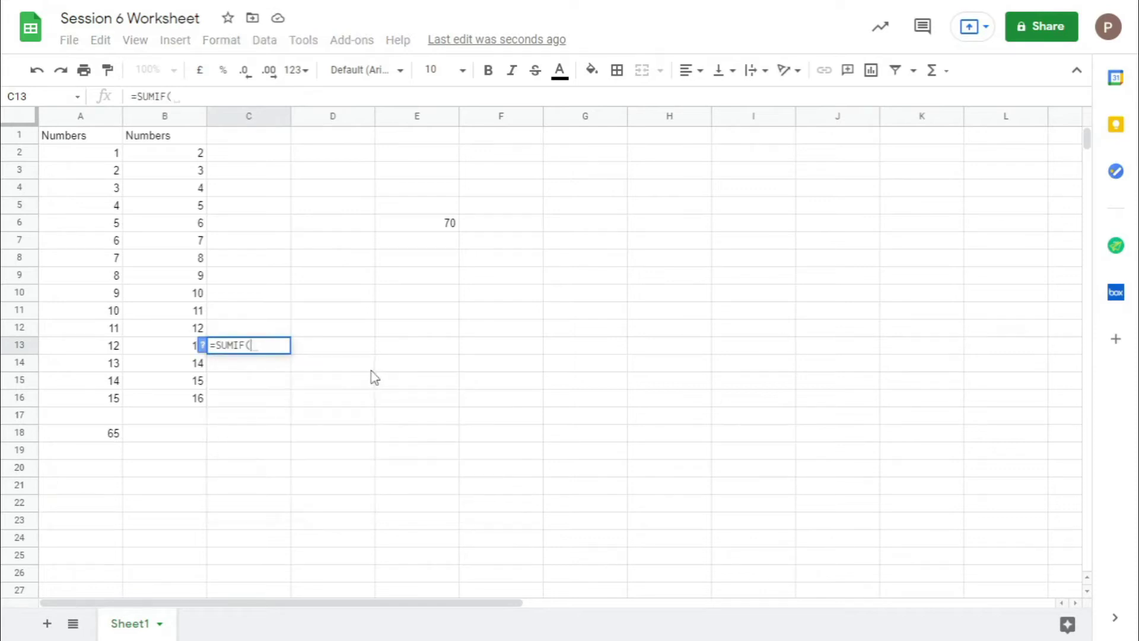
key("BackSpace")
key("BackSpace")
key("BackSpace")
left_click(284, 366)
left_click_drag(159, 312, 174, 398)
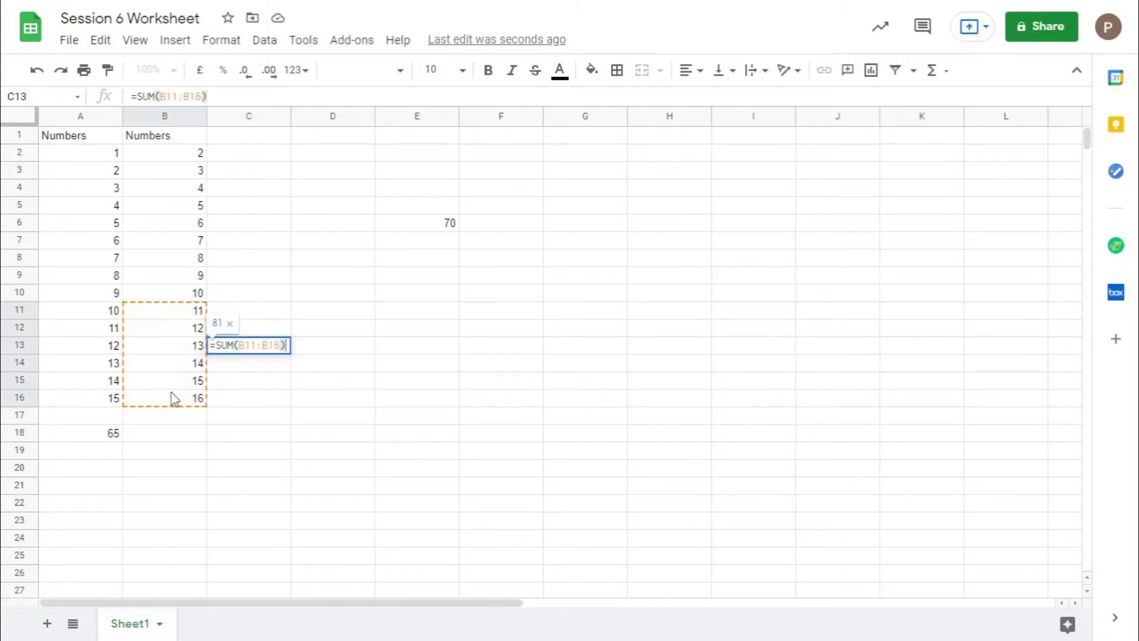
key("Return")
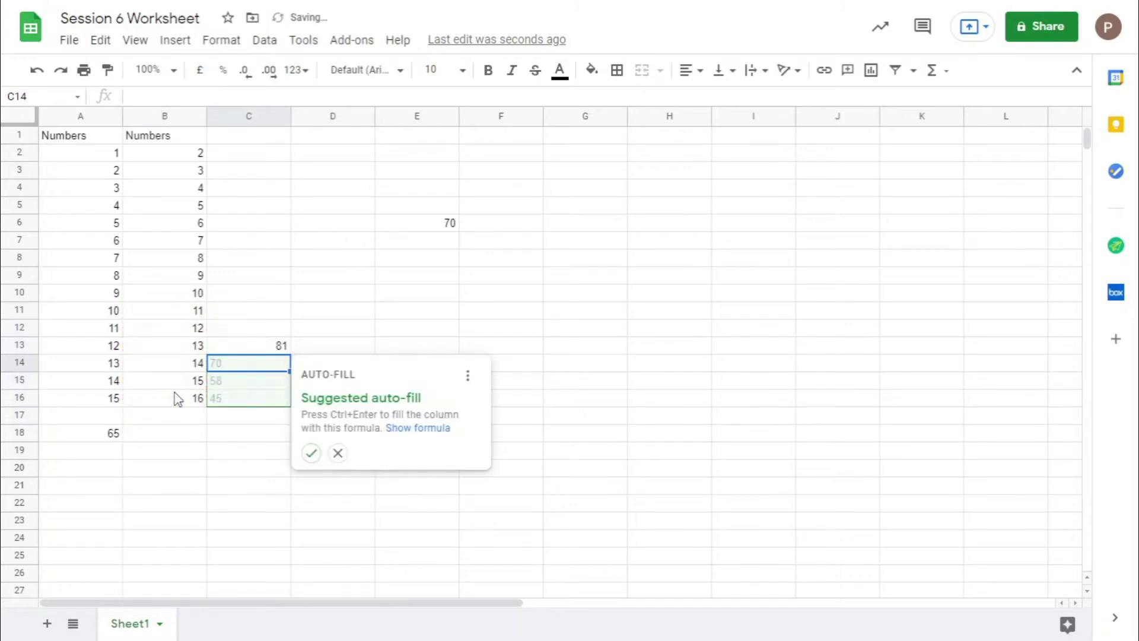
left_click(338, 456)
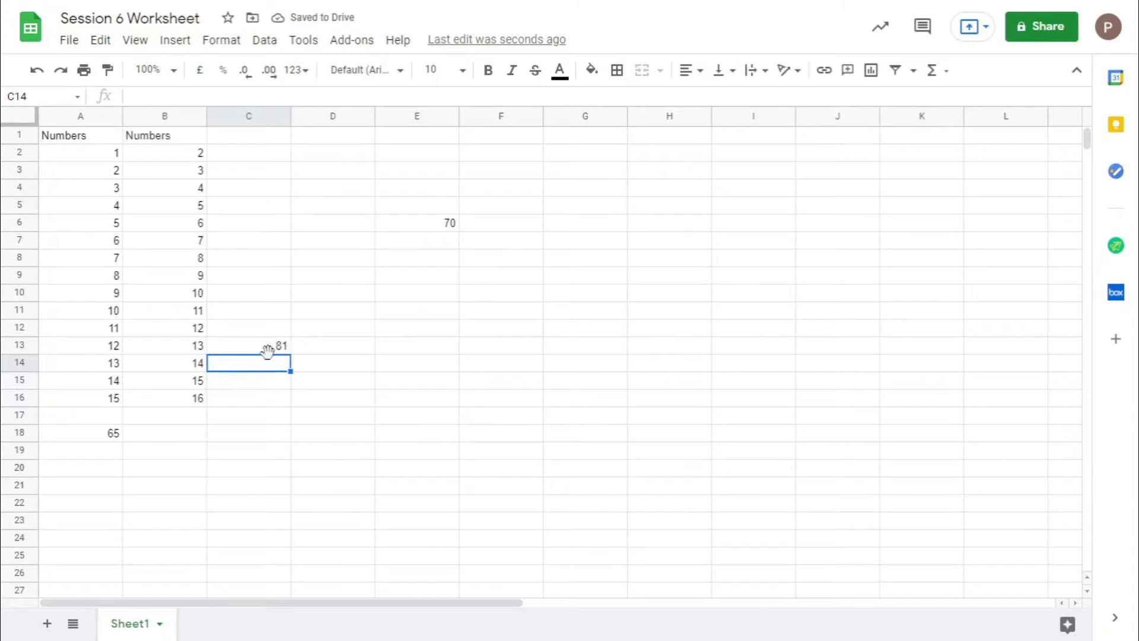
- Examine the SUMIF formula in E6 with its argument help, and select A12:A16 to check the cells matching the criterion
left_click(410, 228)
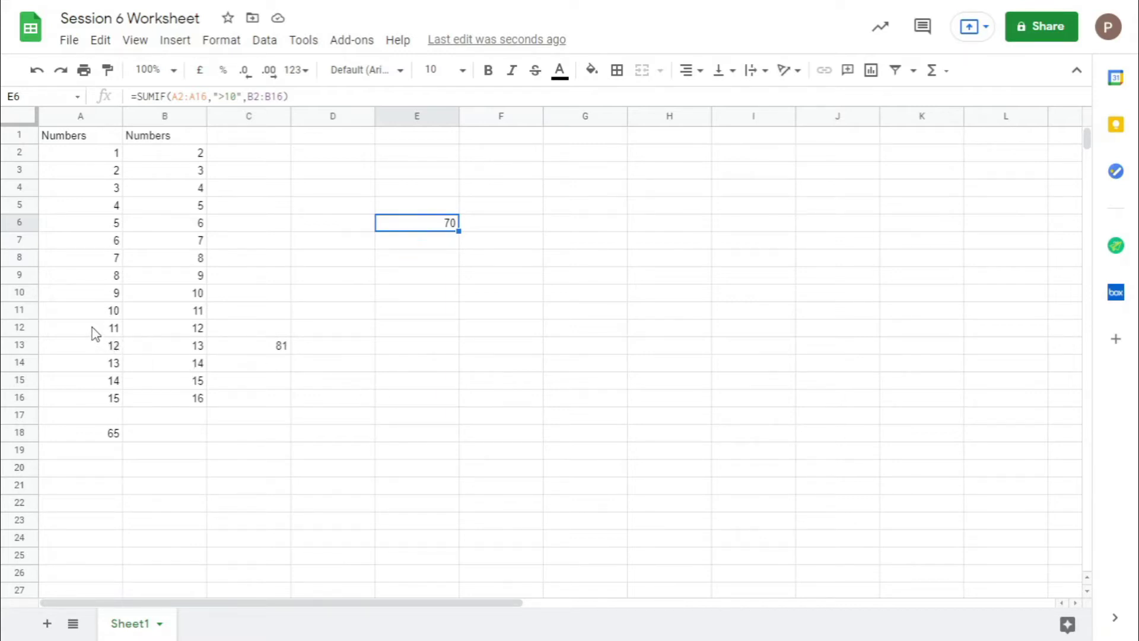
double_click(392, 224)
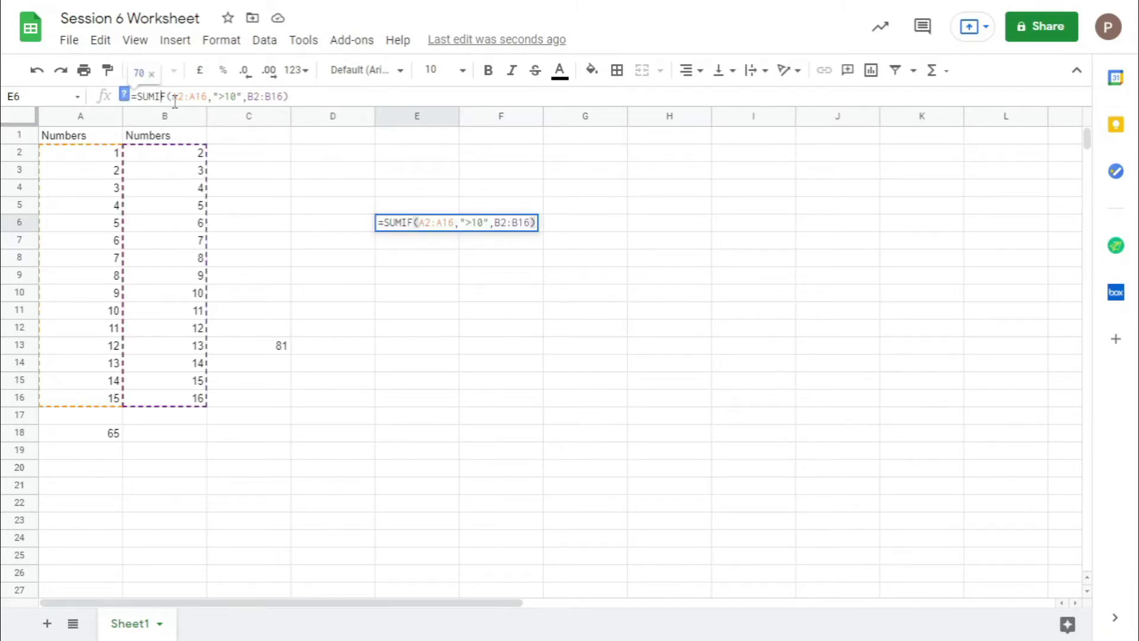
left_click(123, 95)
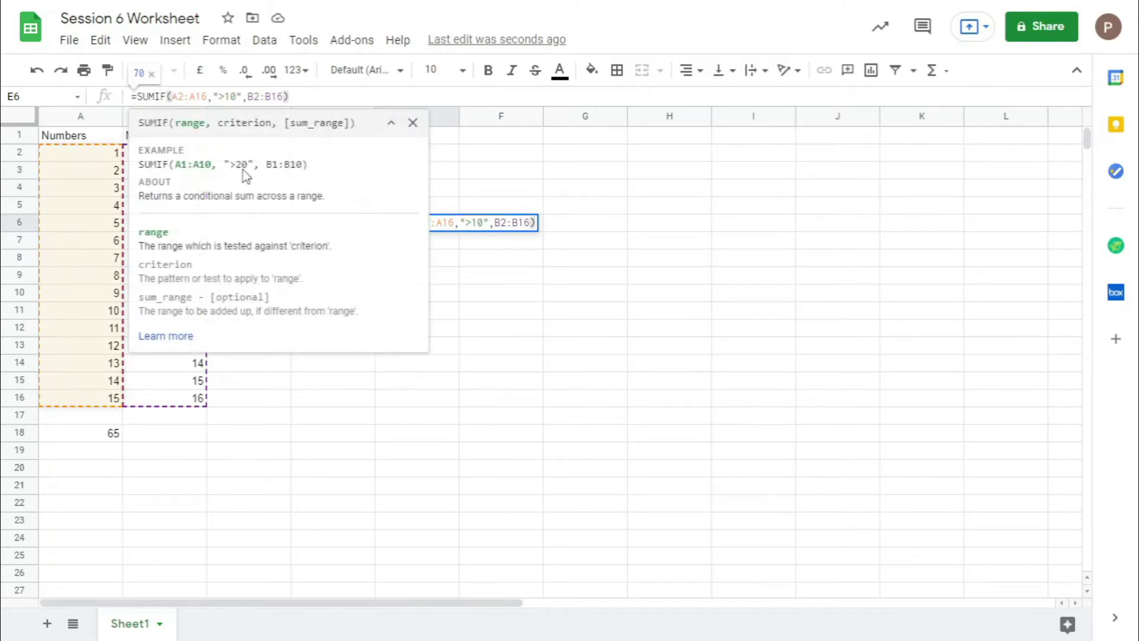
left_click(413, 122)
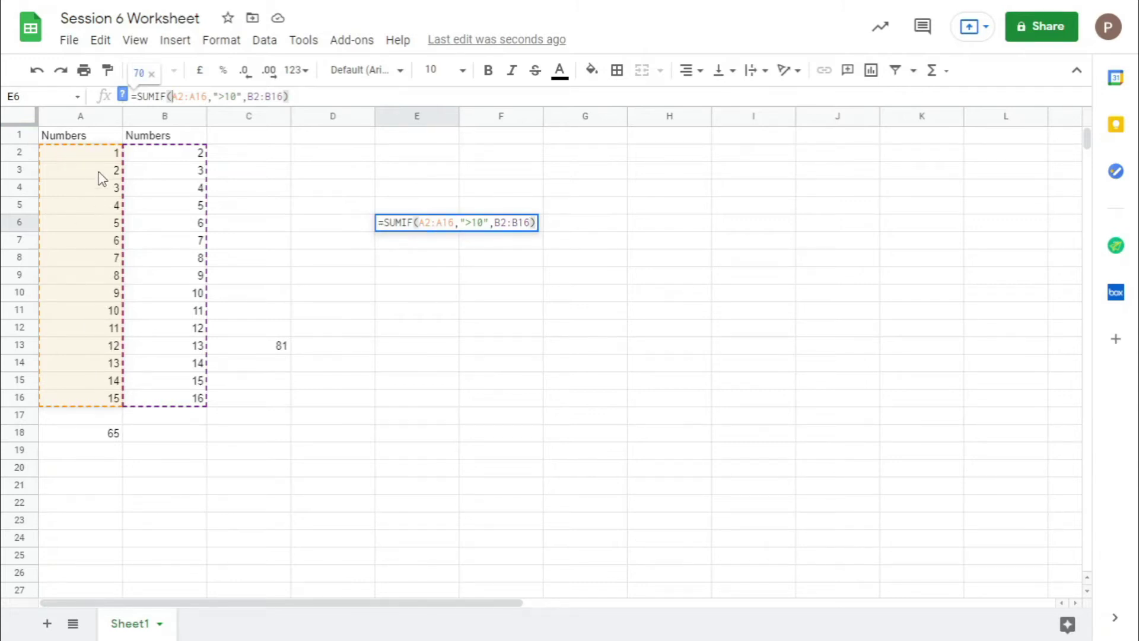
left_click(107, 333)
left_click_drag(104, 333, 101, 402)
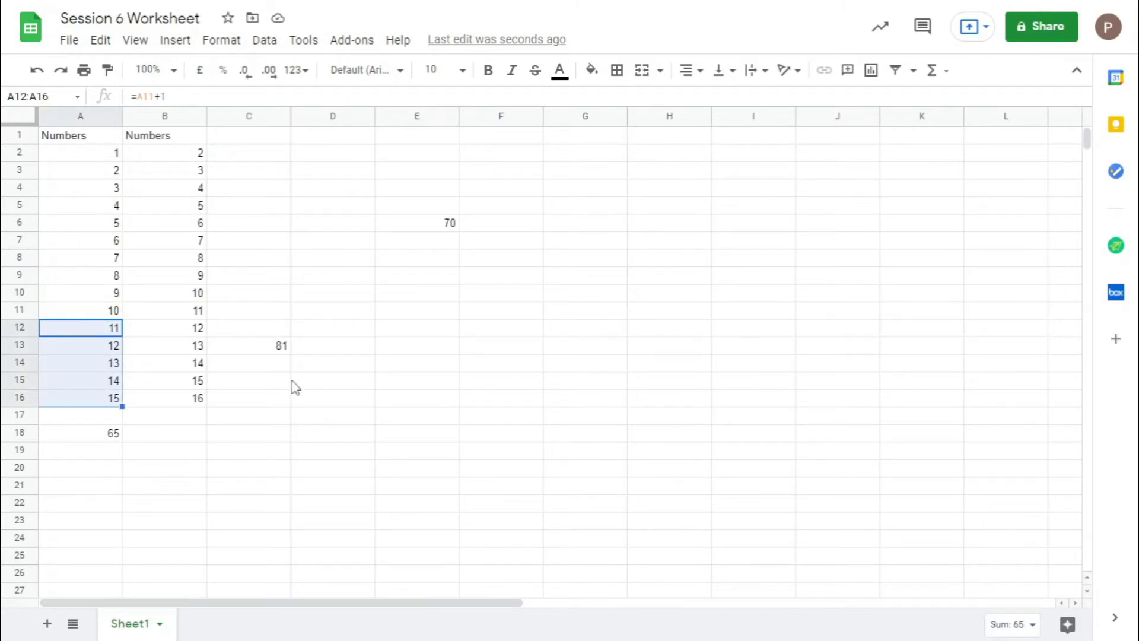
- Compare the SUMIF formula in E6 with the cells it covers by selecting A12:A16 and B12:B16 separately and together
left_click(284, 404)
left_click(431, 228)
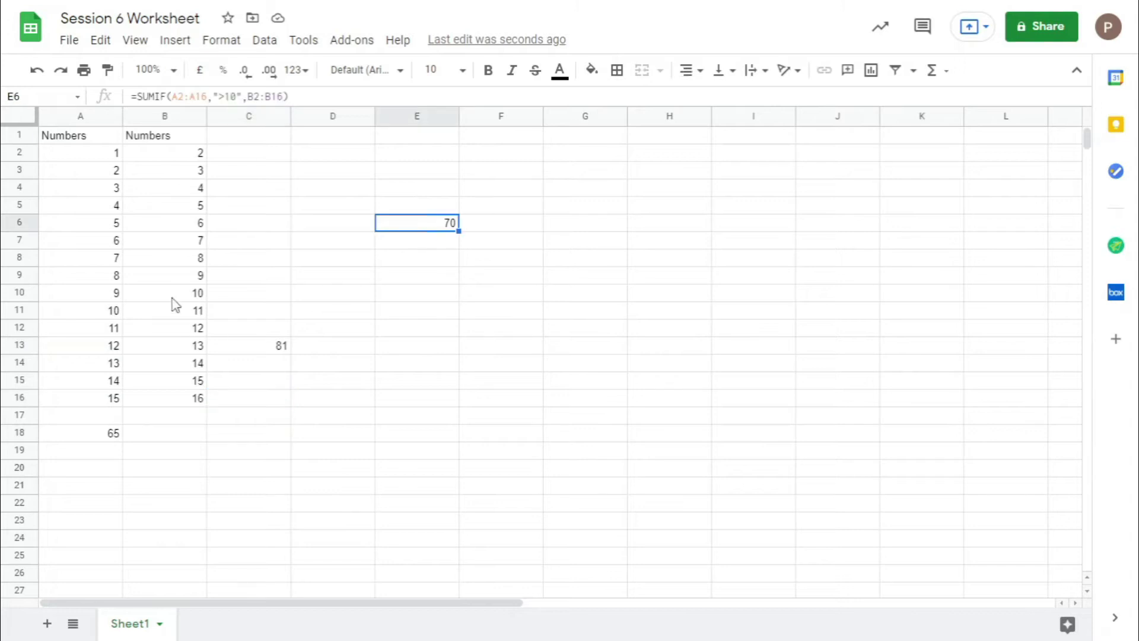
left_click(159, 212)
left_click_drag(97, 333, 95, 406)
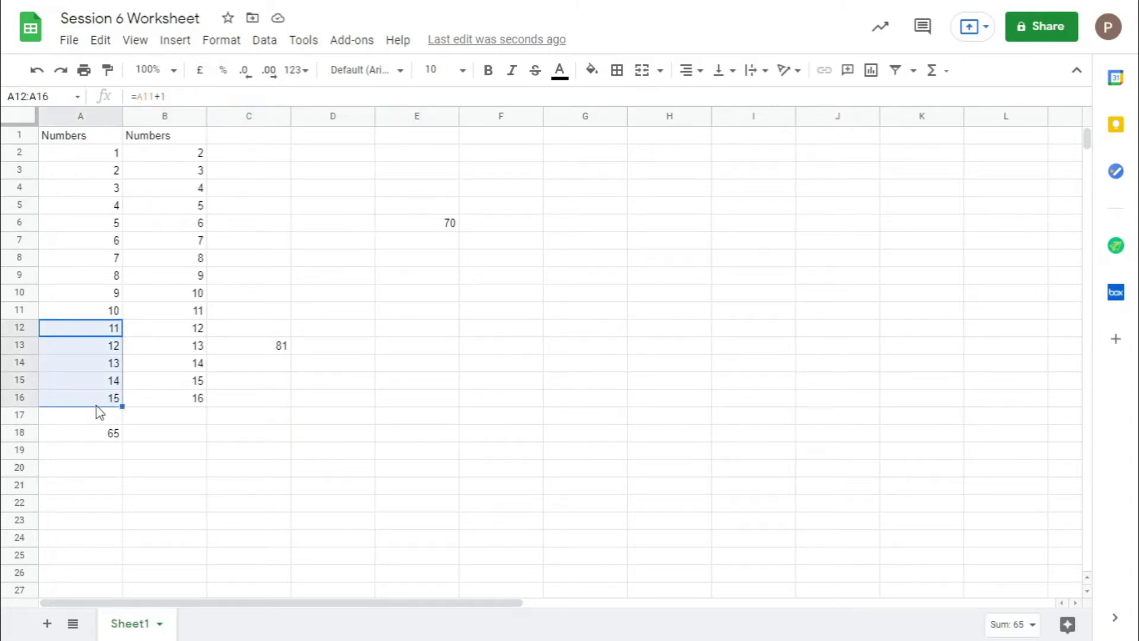
left_click(186, 330)
left_click_drag(186, 350, 183, 405)
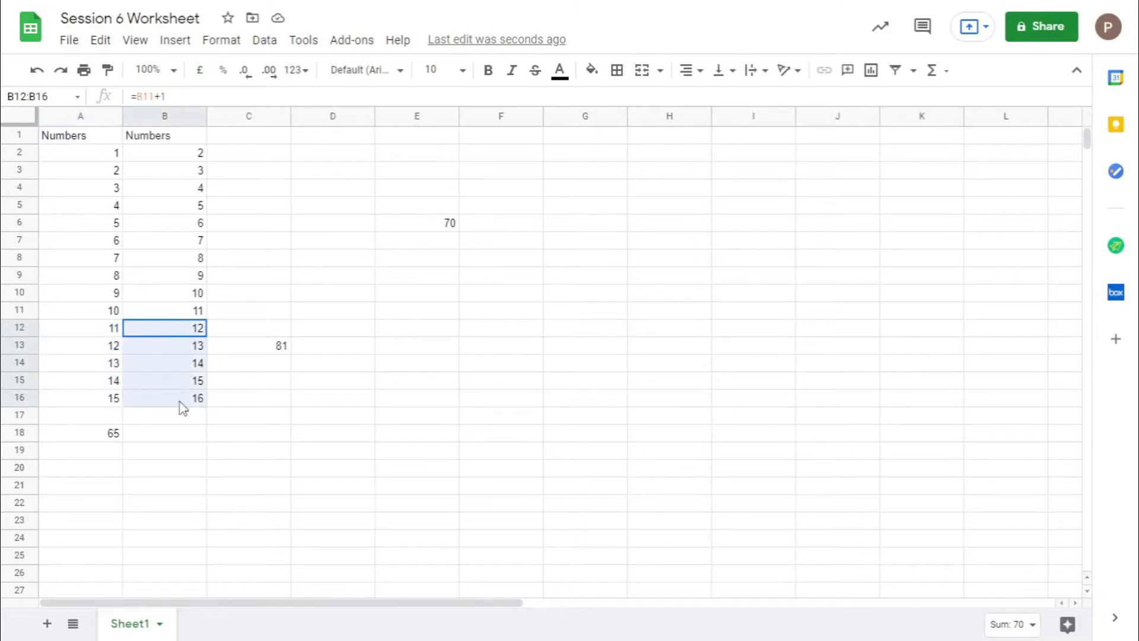
left_click_drag(102, 327, 170, 404)
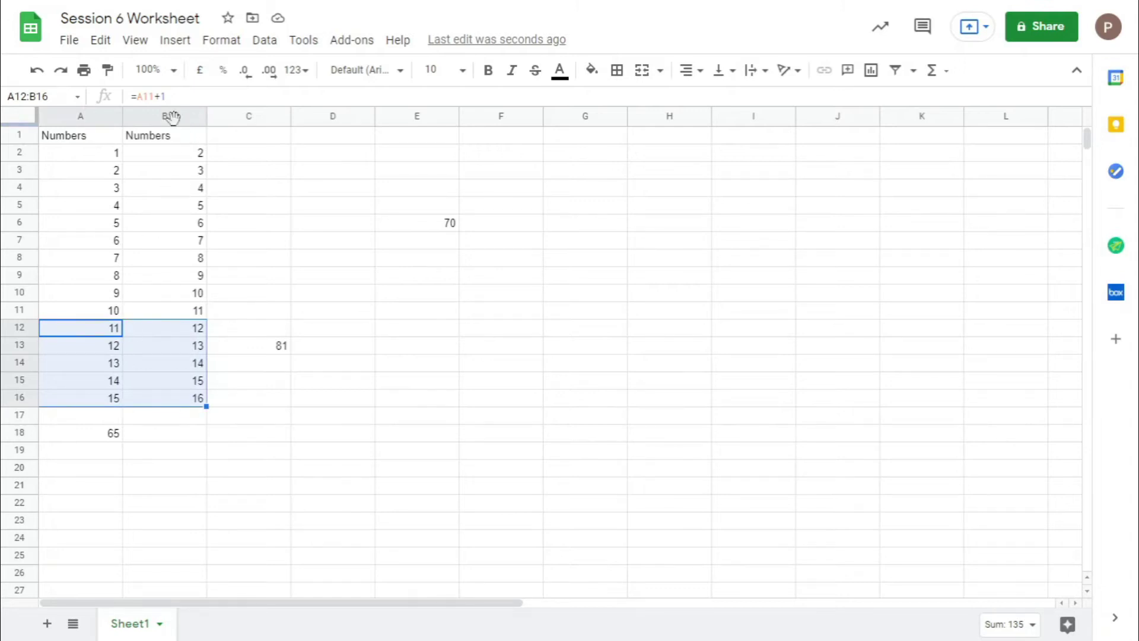
left_click_drag(175, 332, 181, 406)
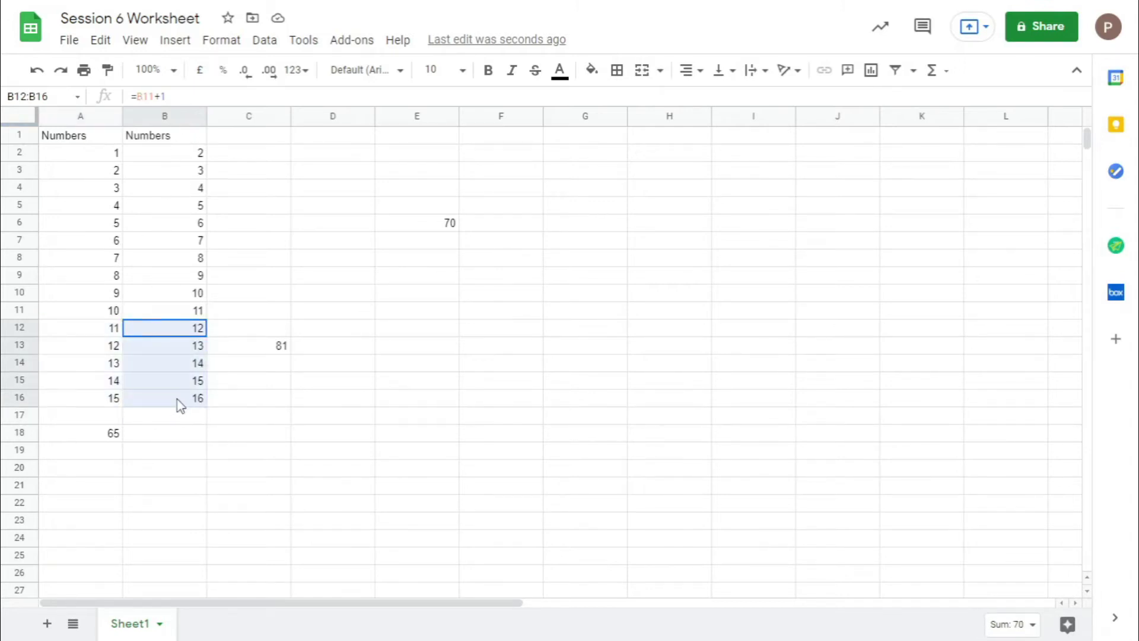
left_click(429, 225)
left_click_drag(114, 328, 115, 396)
left_click(167, 332)
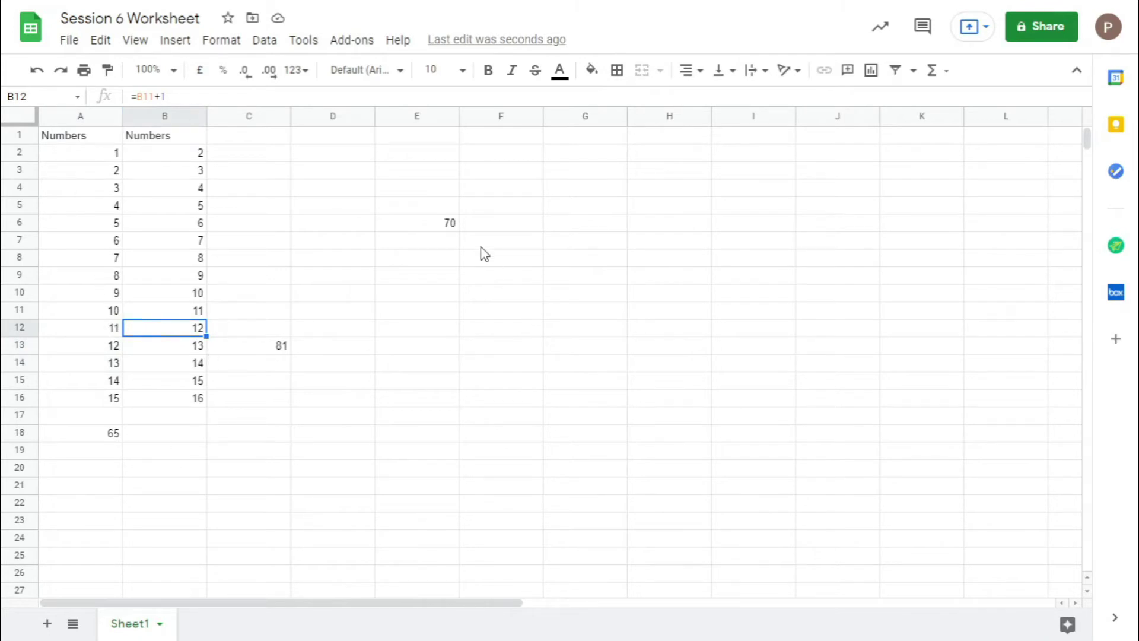
left_click(423, 232)
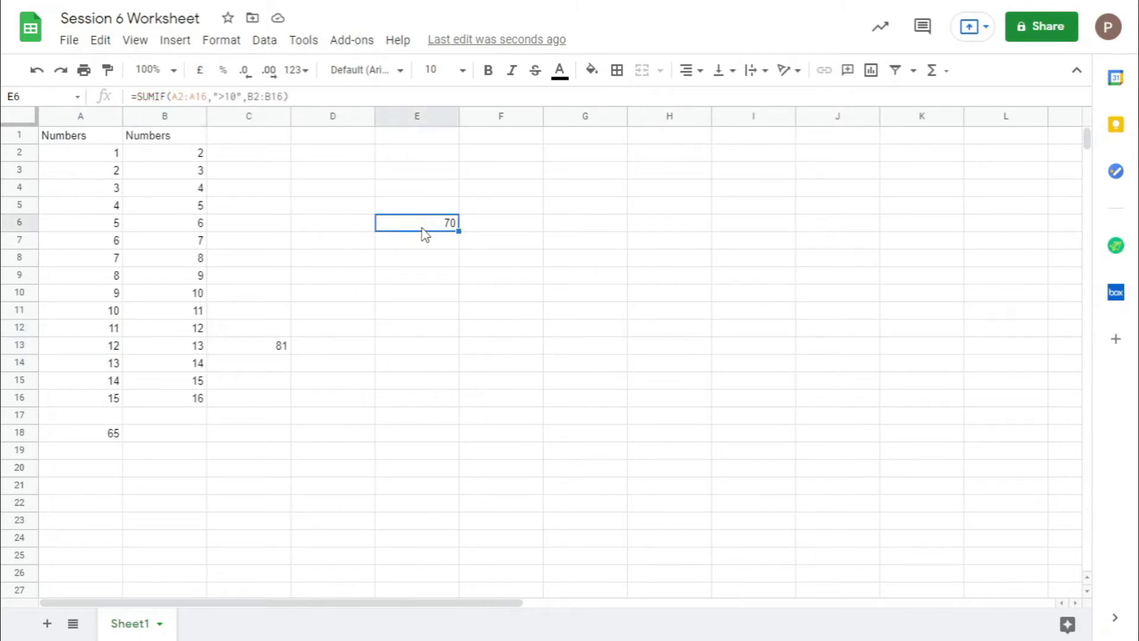
- Start a COUNTIF formula in E9 and review its argument help
left_click(439, 281)
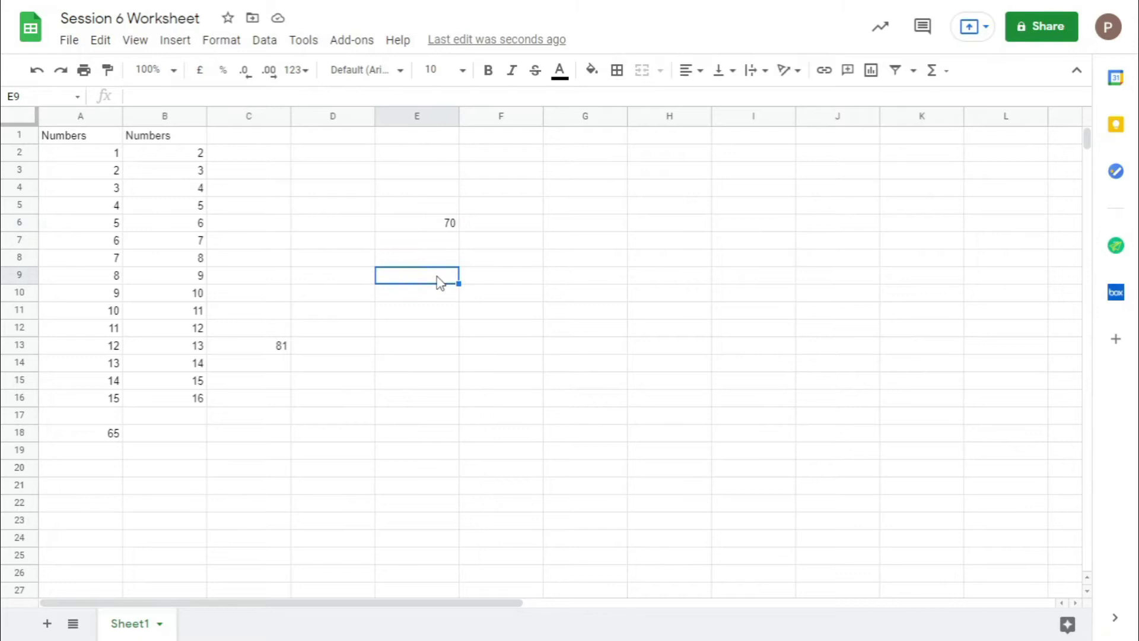
type("=coun")
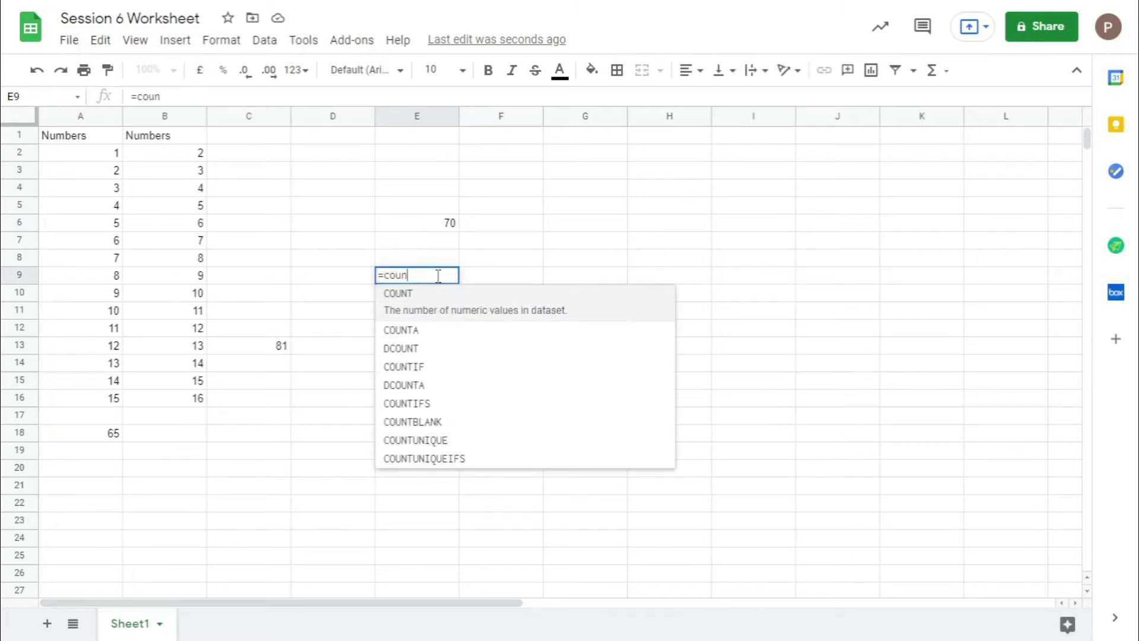
type("tif")
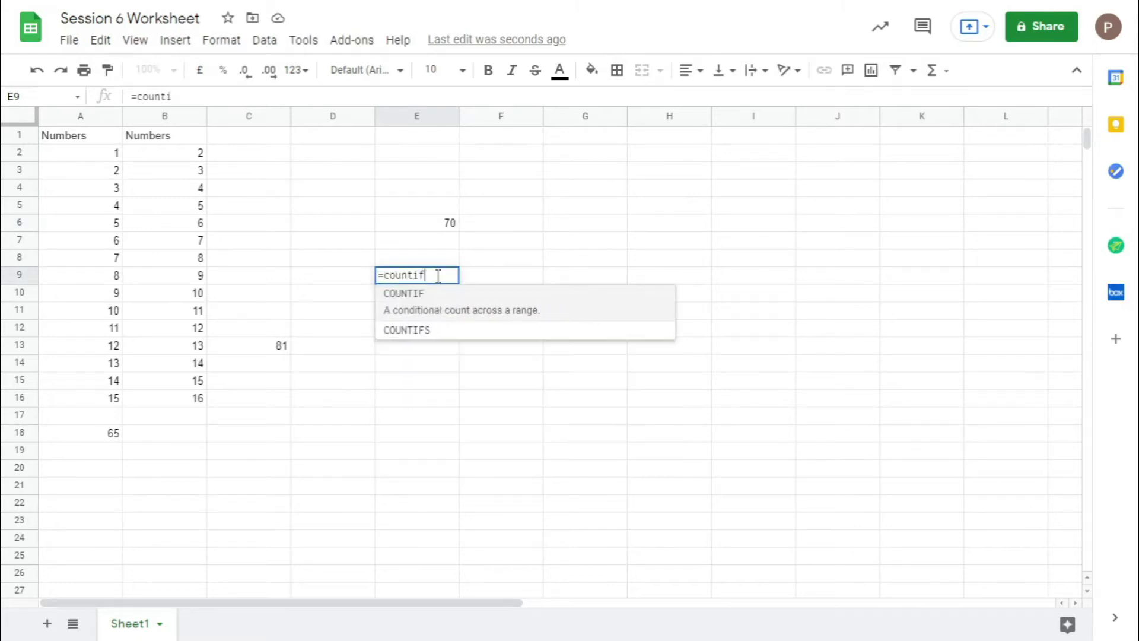
left_click(450, 311)
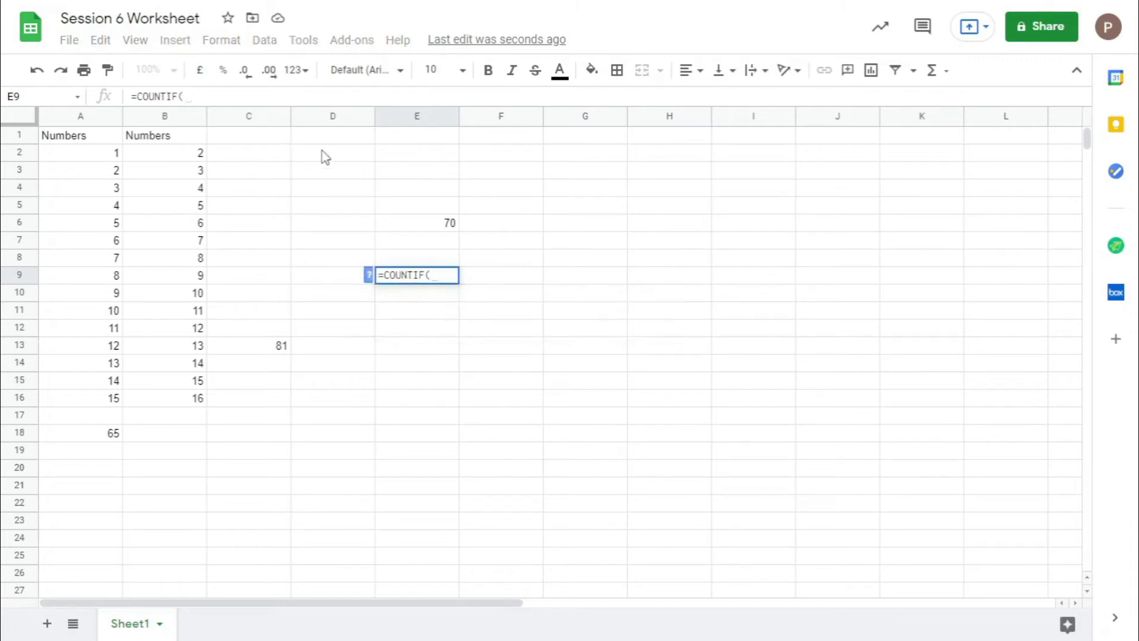
left_click(368, 276)
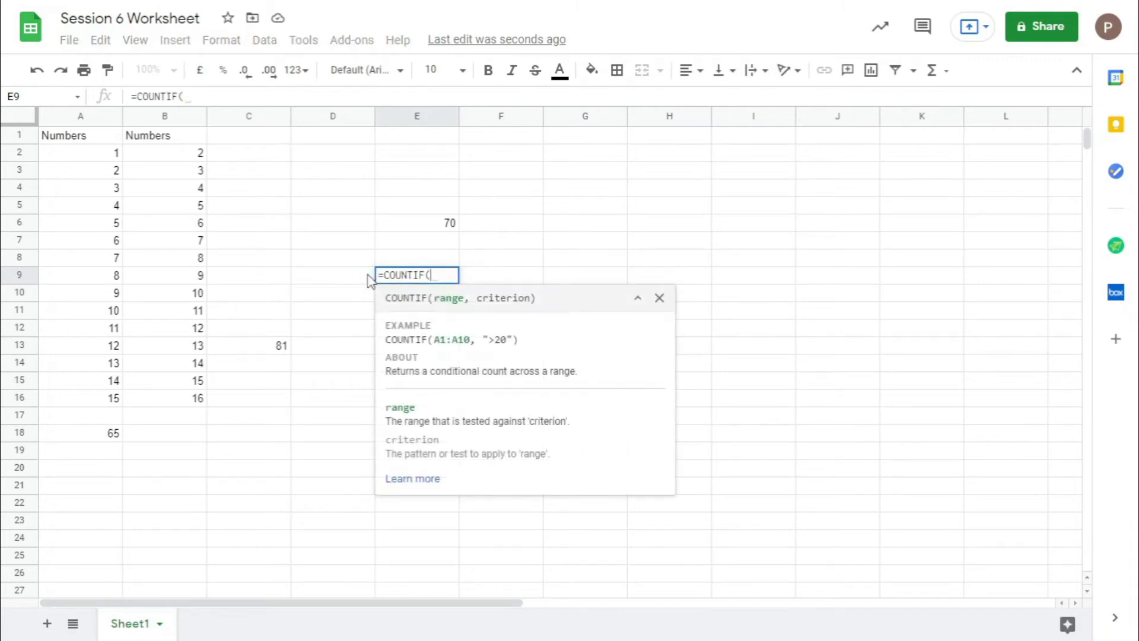
left_click(660, 298)
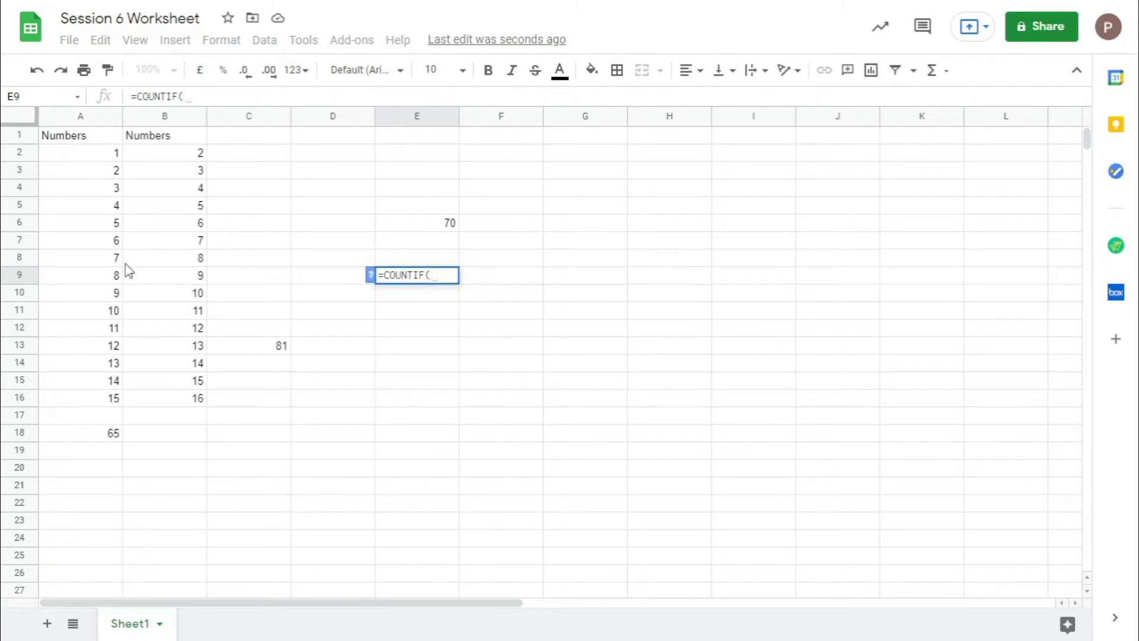
- Complete the COUNTIF formula in E9 with range A2:A16 and criterion "10"
left_click_drag(94, 159, 74, 396)
type(",\"")
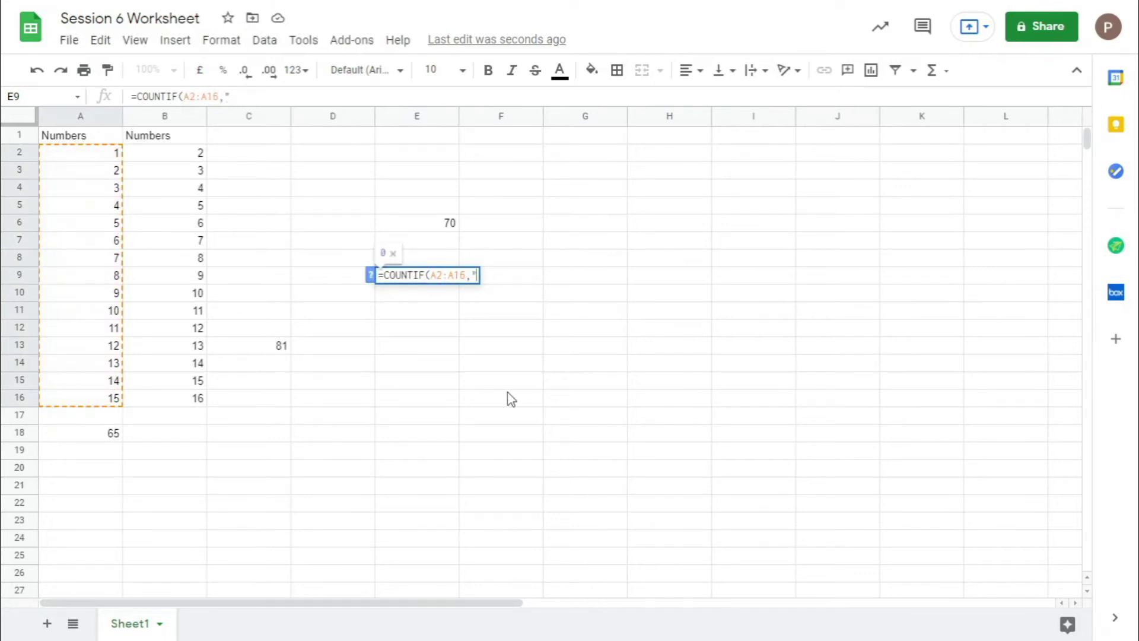
type(">10")
type("\"")
key("Left")
key("Left")
key("Left")
key("BackSpace")
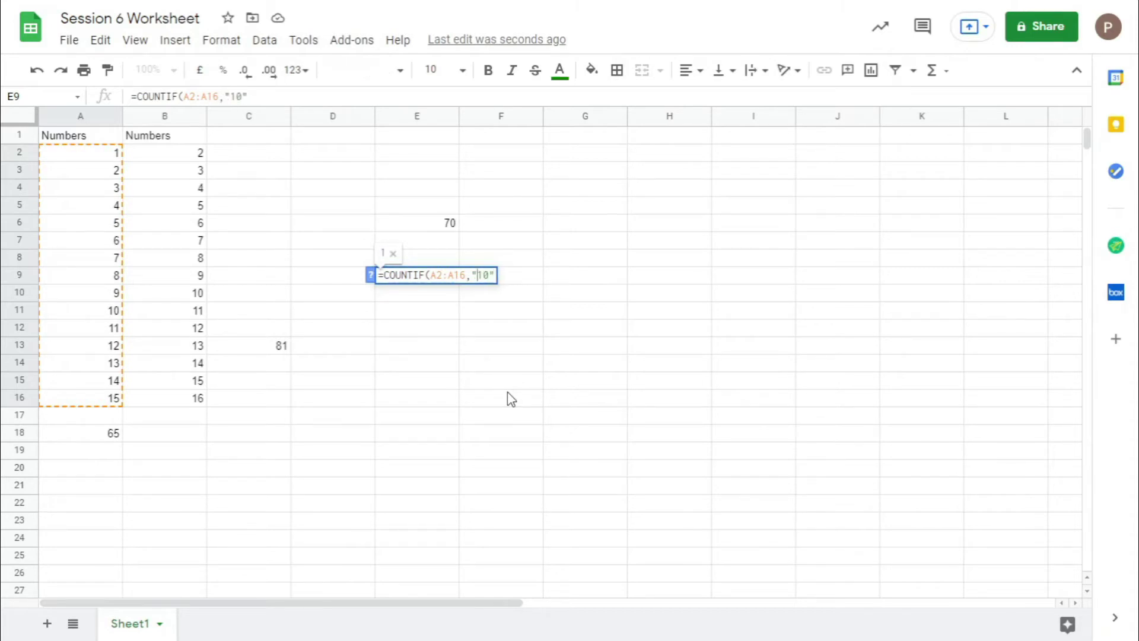
key("Return")
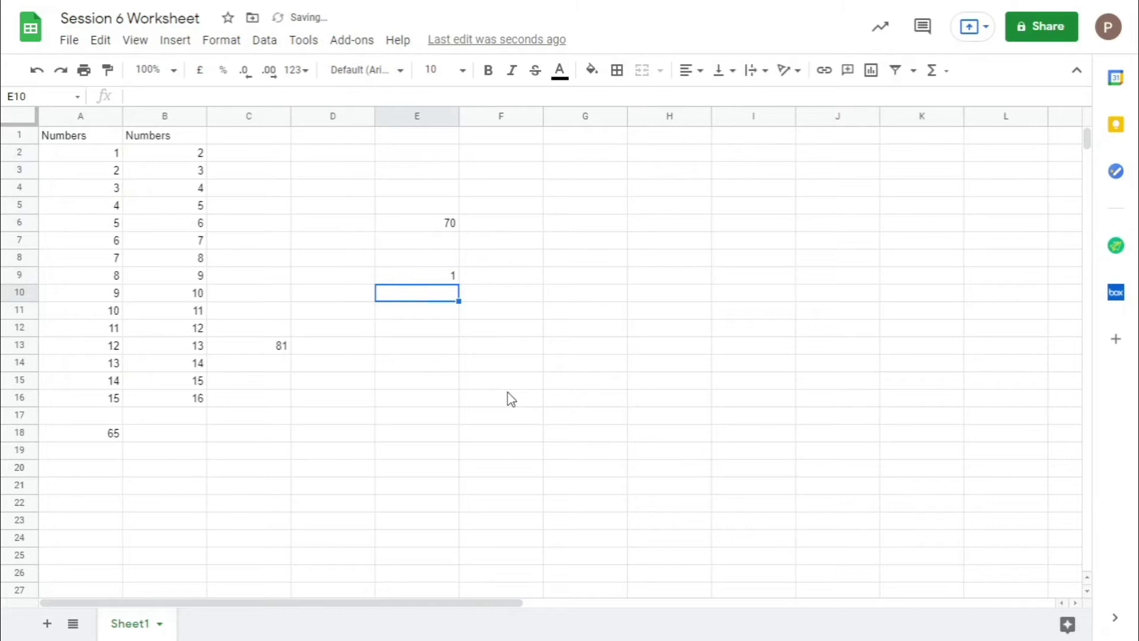
- Change the criterion of the COUNTIF formula in E9 to ">10"
left_click(432, 279)
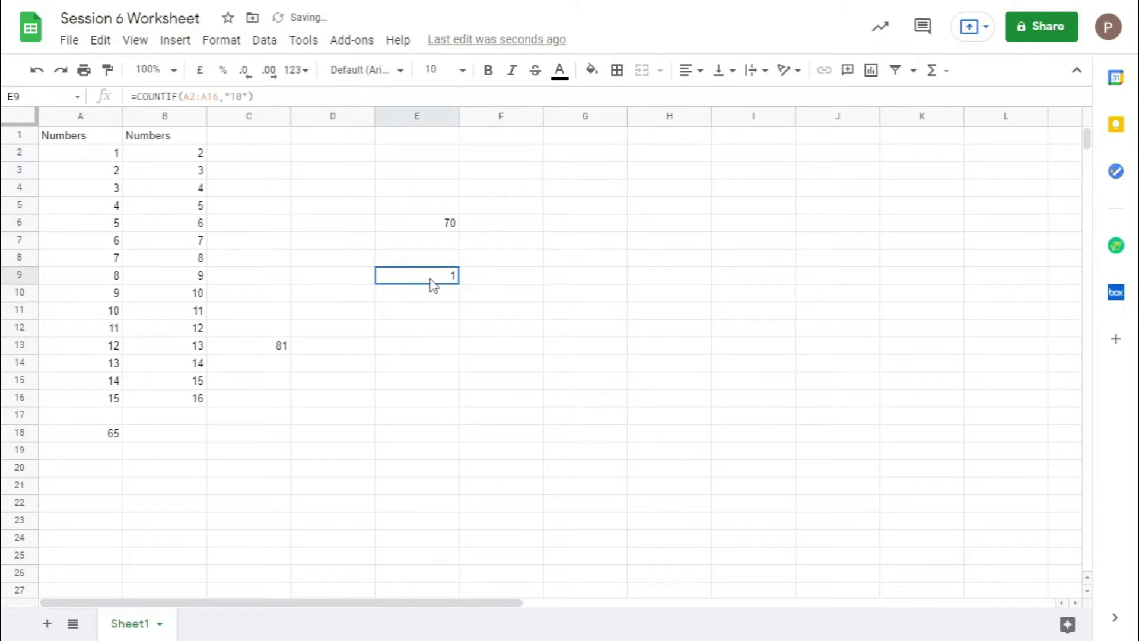
left_click(231, 96)
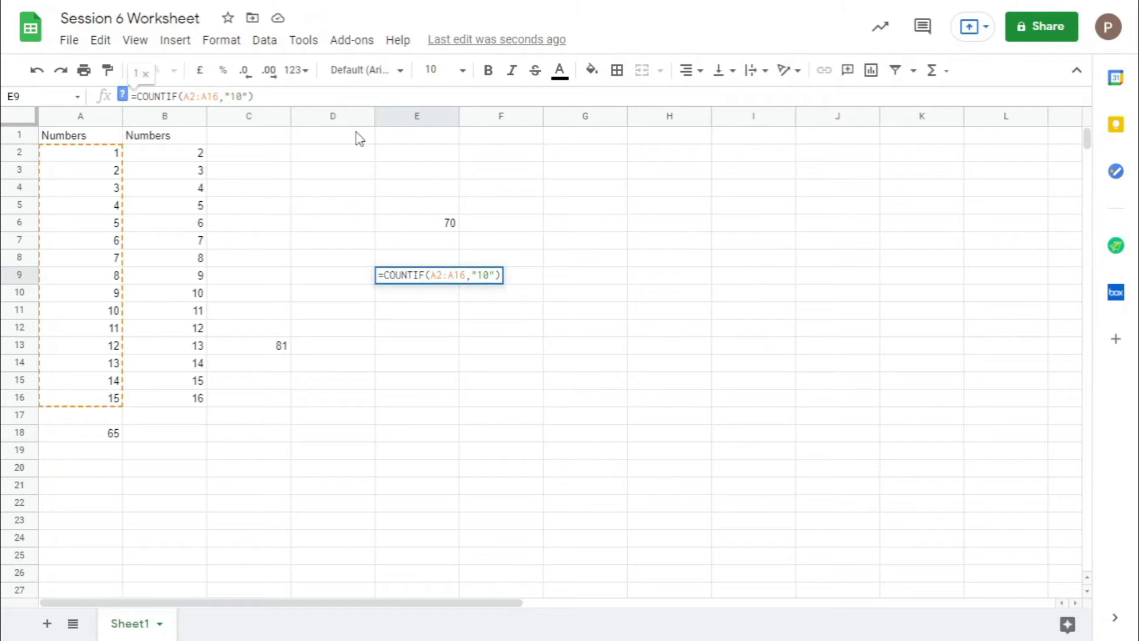
type(">")
key("Return")
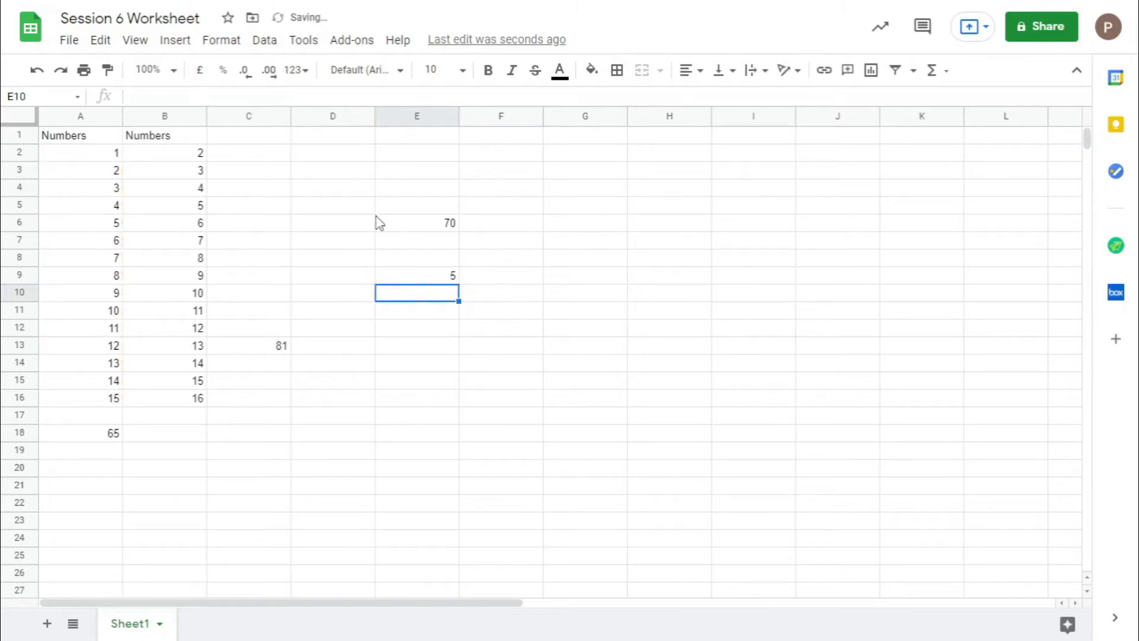
- Set the COUNTIF criterion in E9 to "<10" and reselect the cell to check its formula
left_click(402, 278)
left_click(234, 96)
key("BackSpace")
type("<10\")")
key("Return")
key("Up")
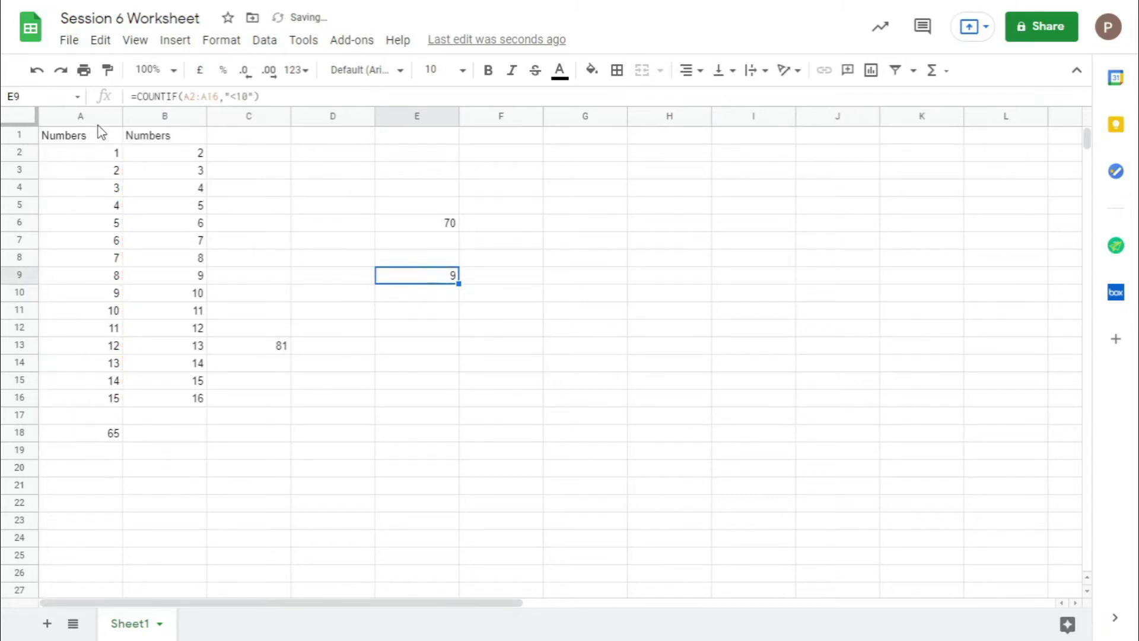
left_click(426, 325)
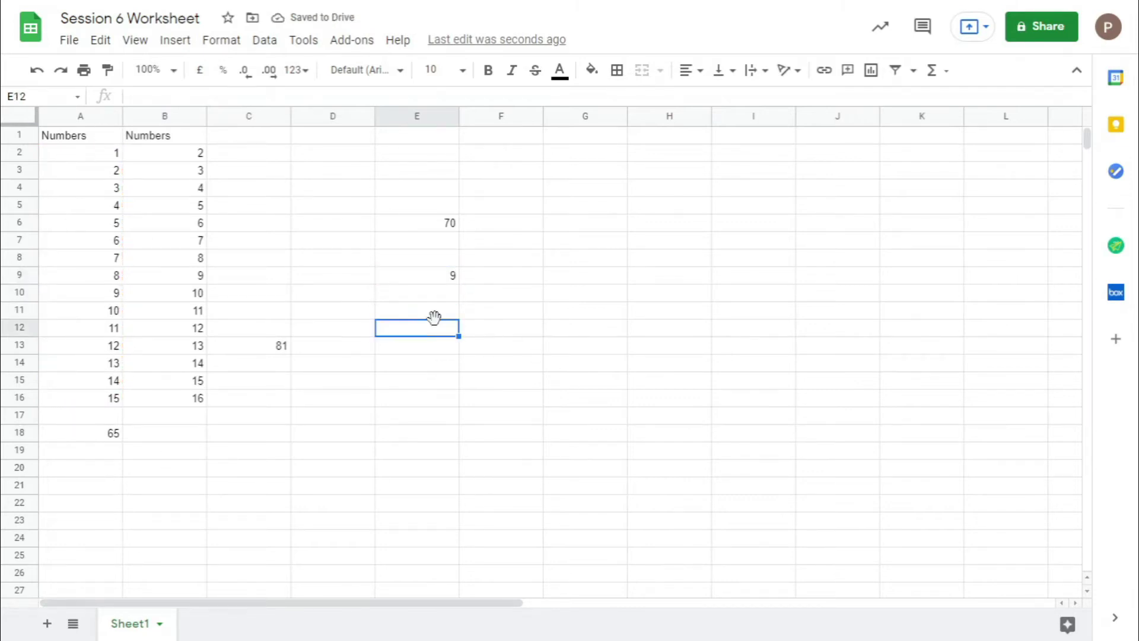
left_click(432, 315)
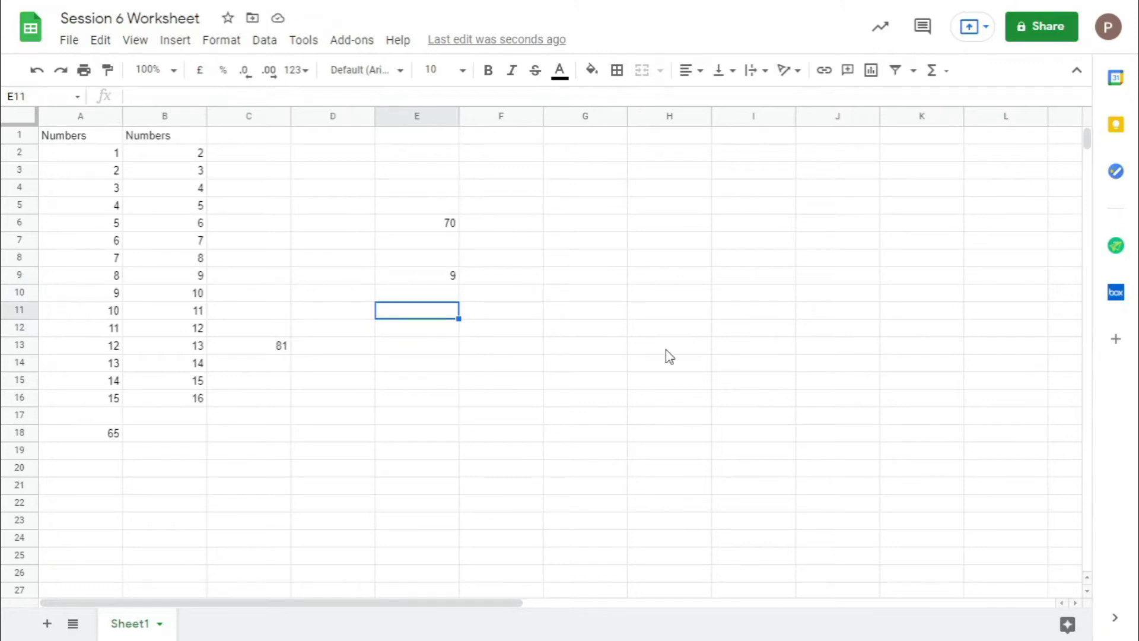
type("=Su")
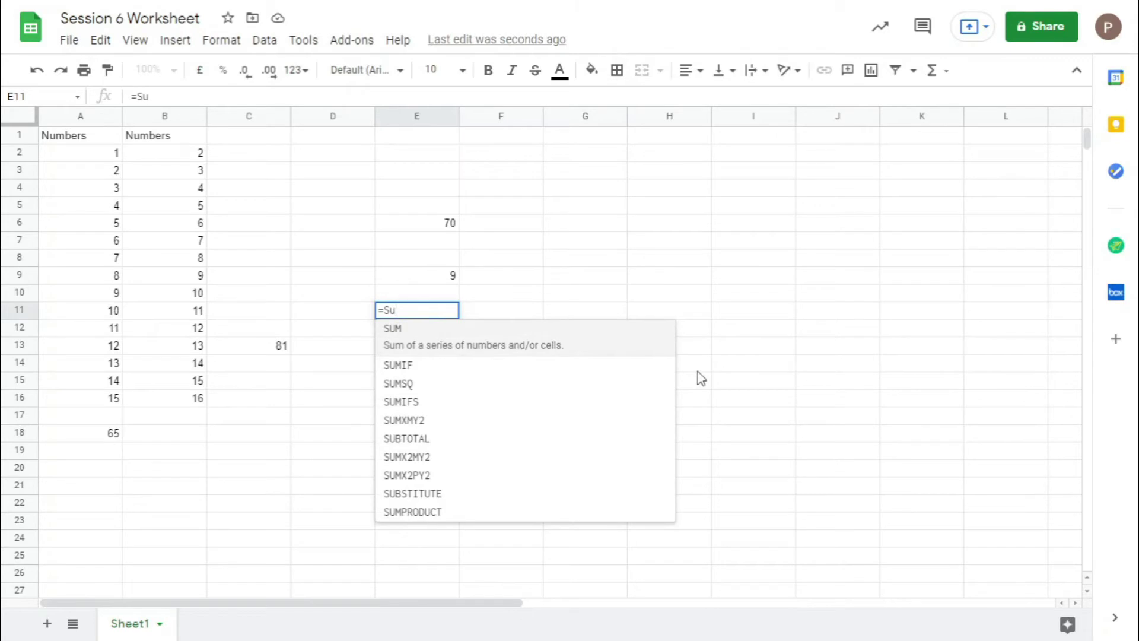
key("BackSpace")
key("BackSpace")
key("BackSpace")
left_click(394, 365)
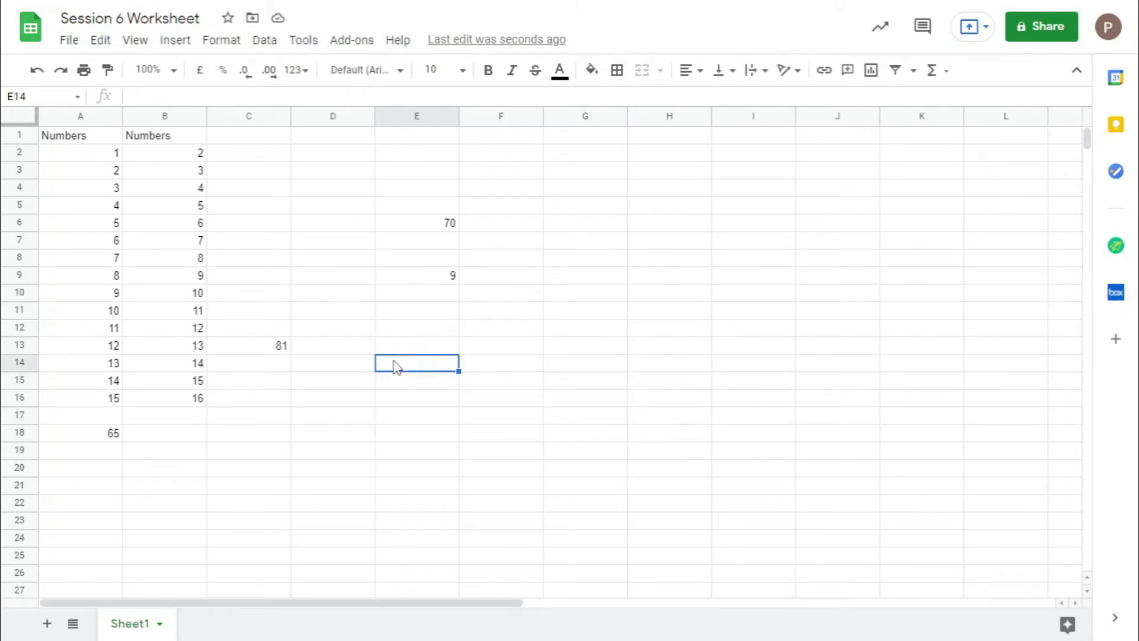
- Start an IFS formula in D12 and review its help on conditions and values
left_click(369, 332)
type("+IF")
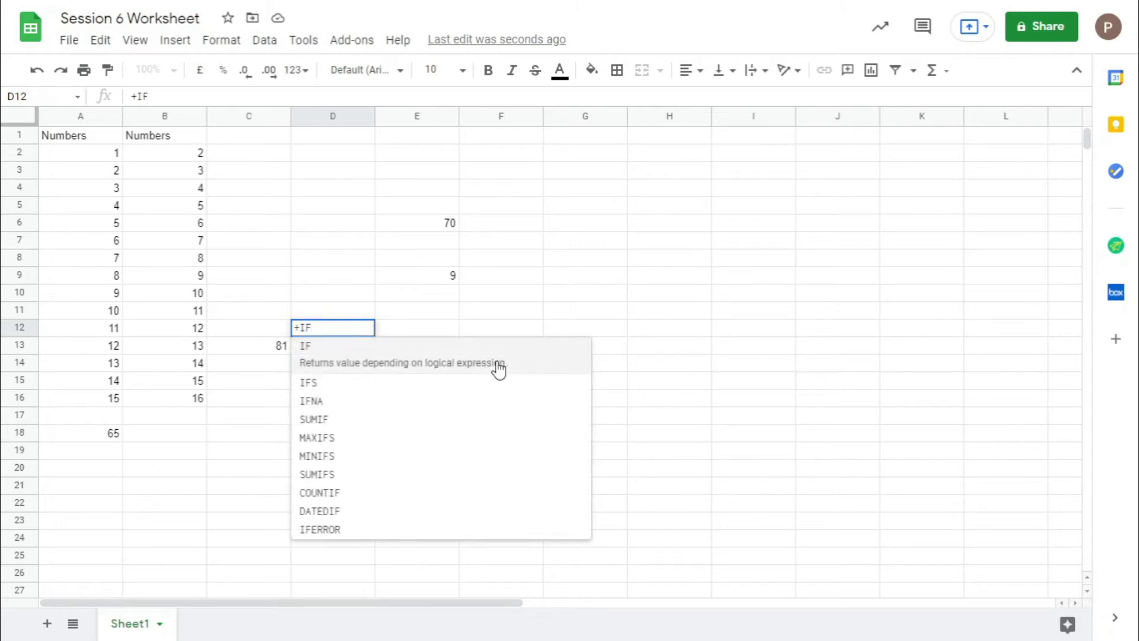
type("s(")
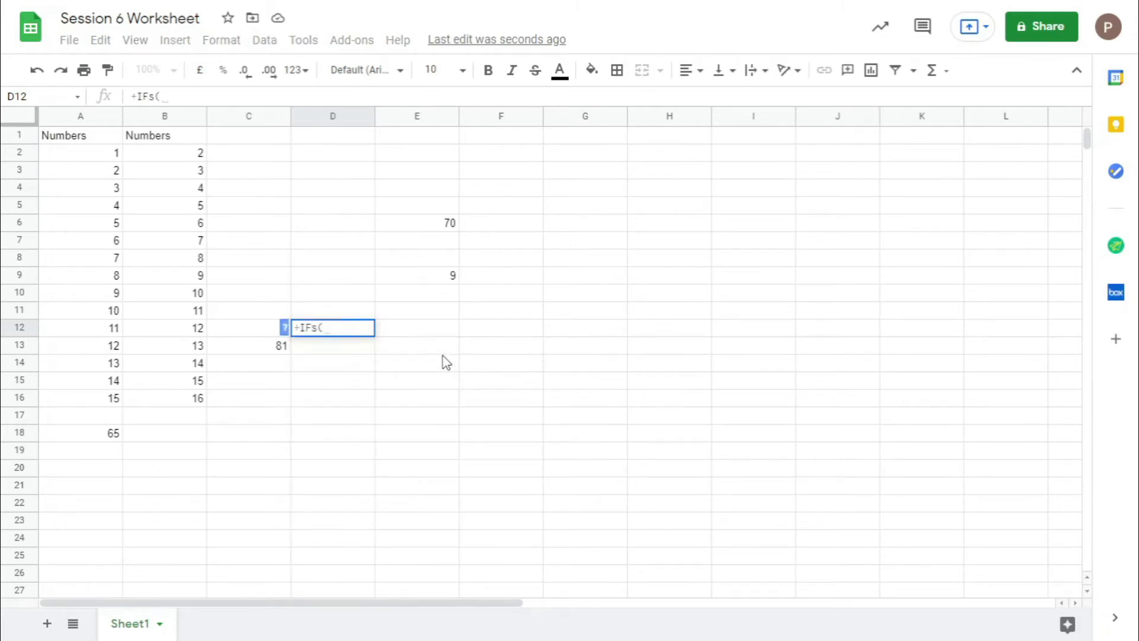
left_click(285, 328)
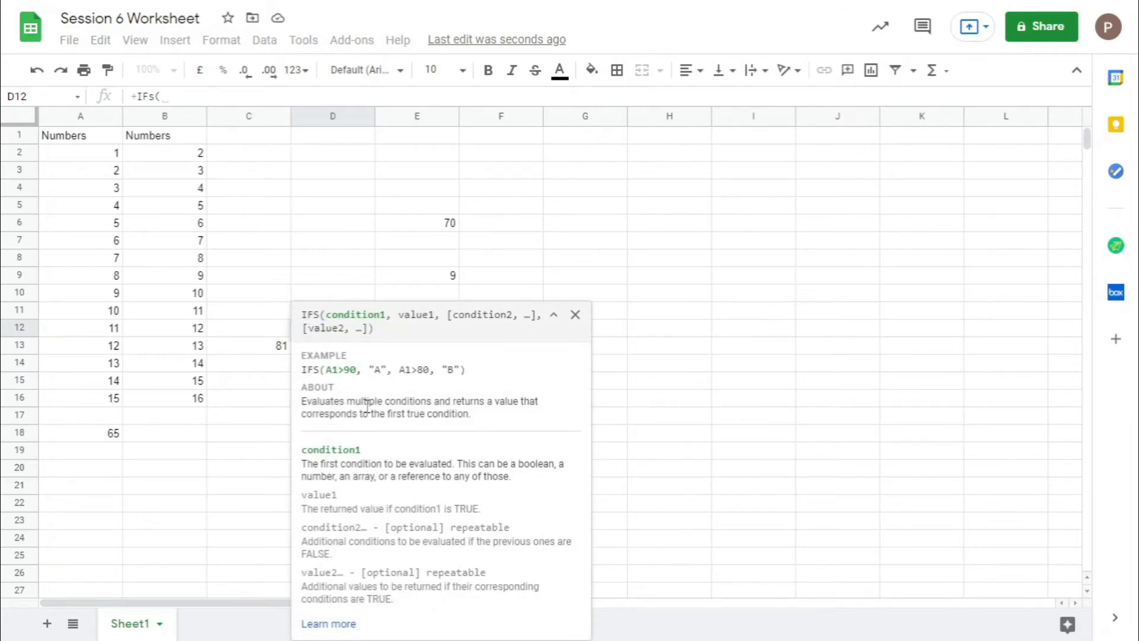
left_click(575, 315)
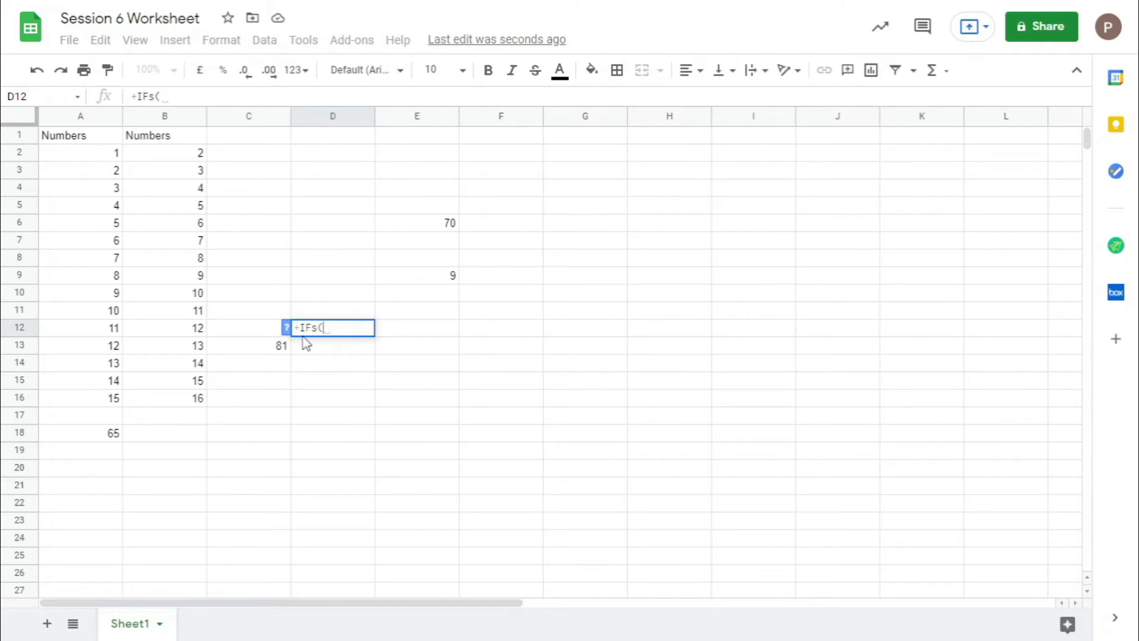
left_click(286, 328)
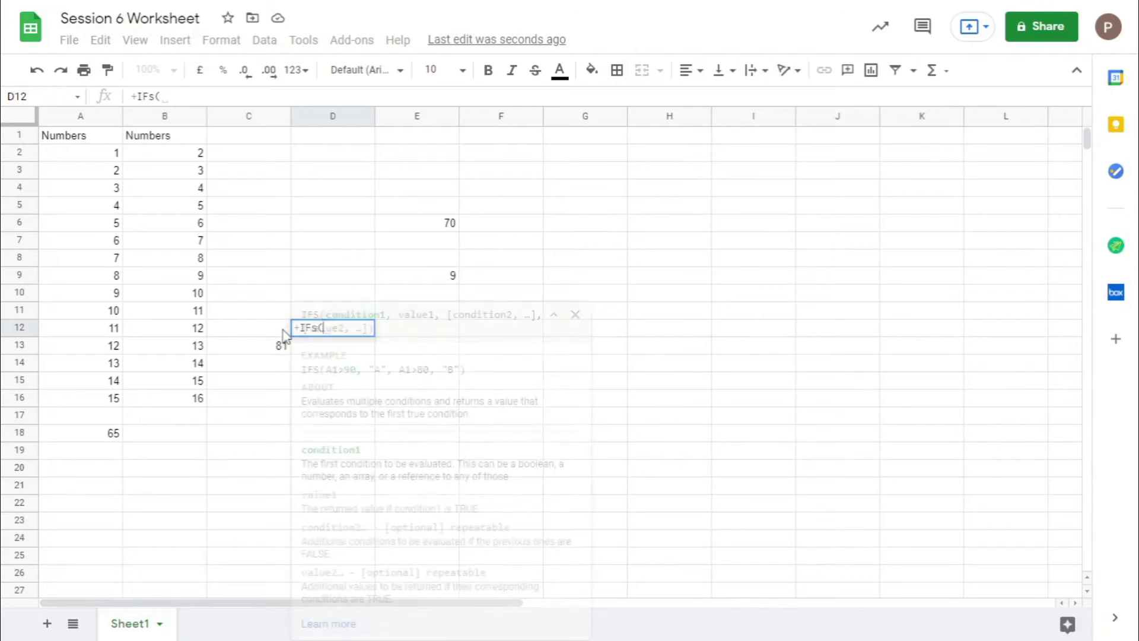
left_click(575, 318)
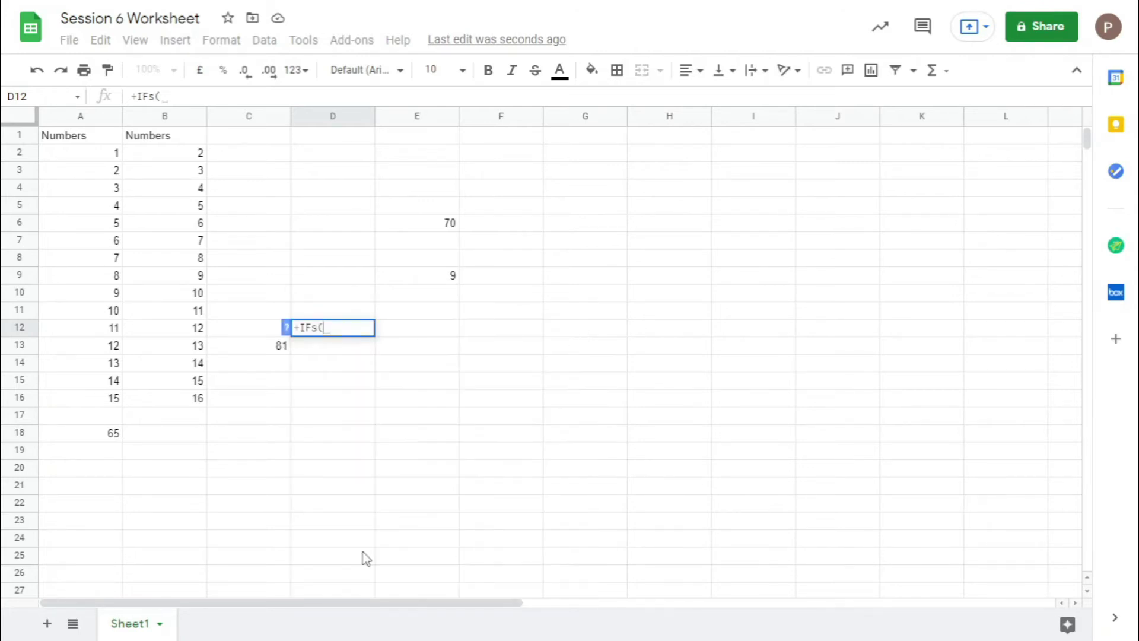
- Complete the IFS formula in D12 to return 1 when B7>10 and 2 when B7<10, and reselect the cell
left_click(150, 243)
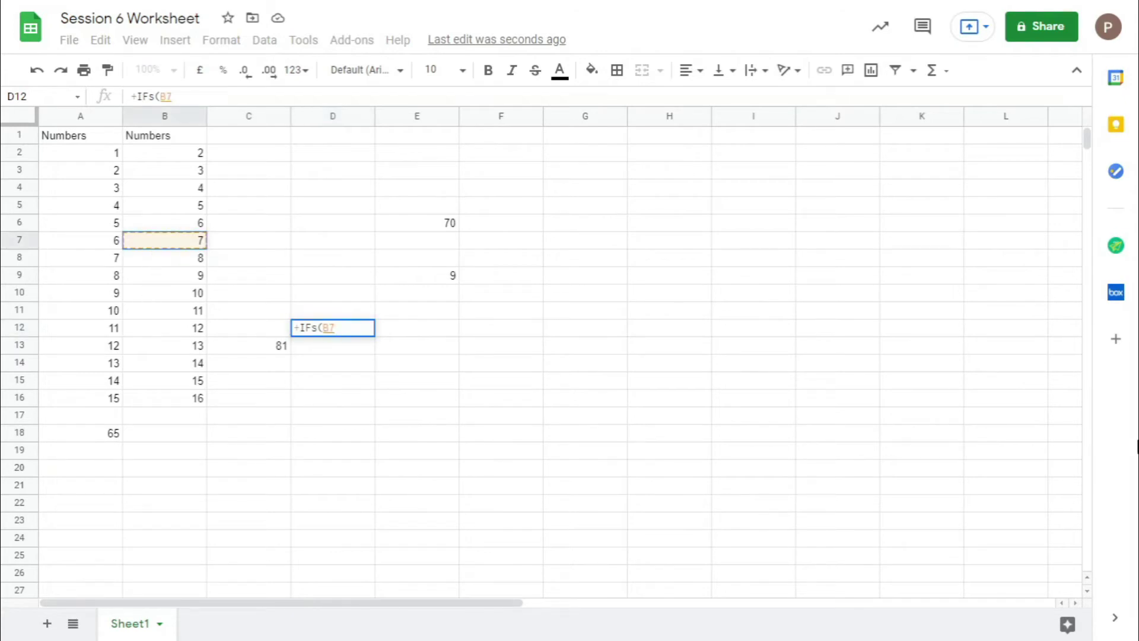
type(">")
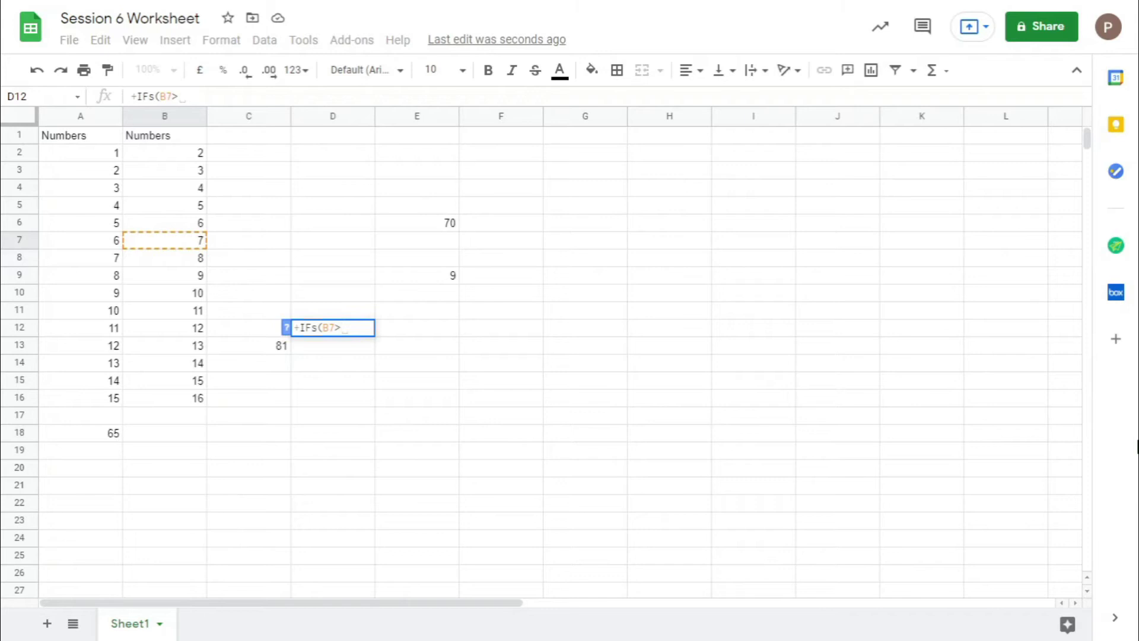
type("10,1")
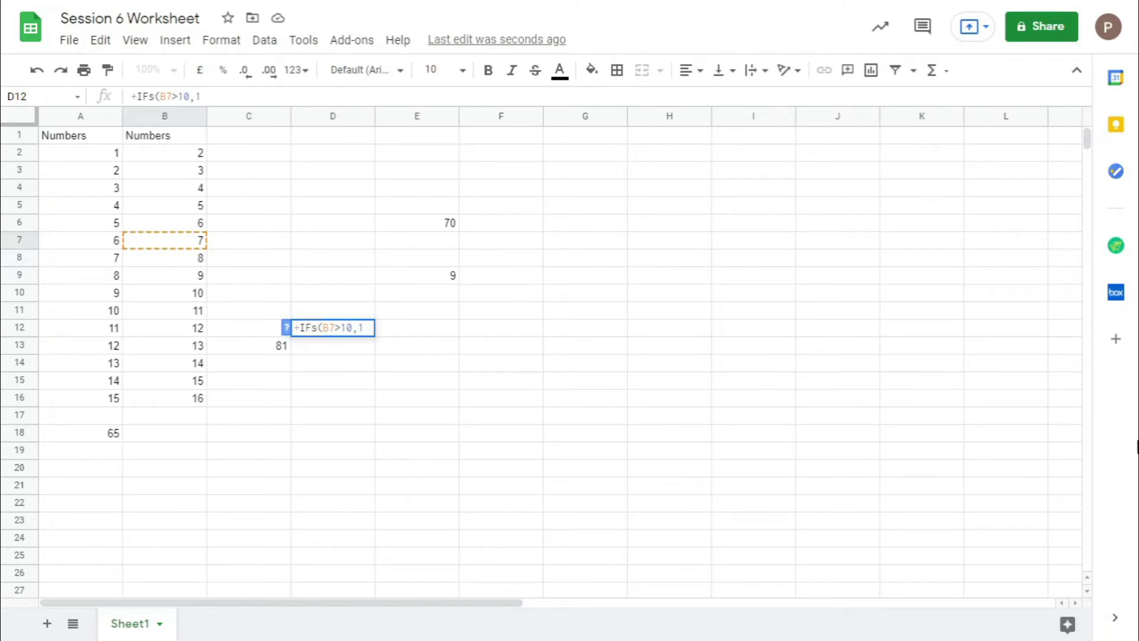
type(",")
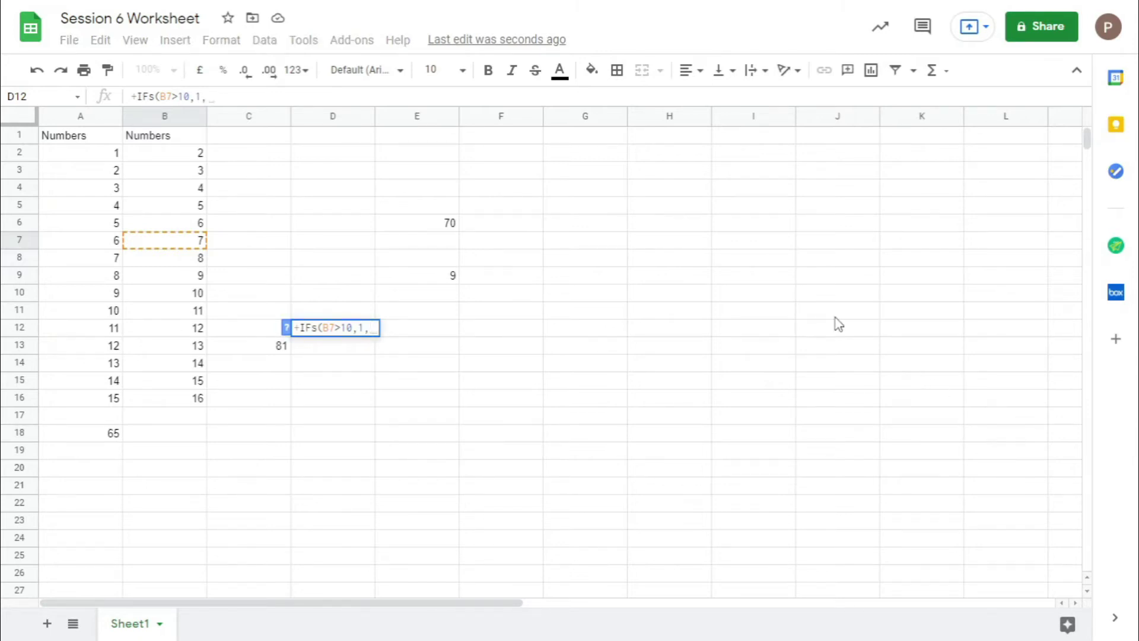
left_click(155, 231)
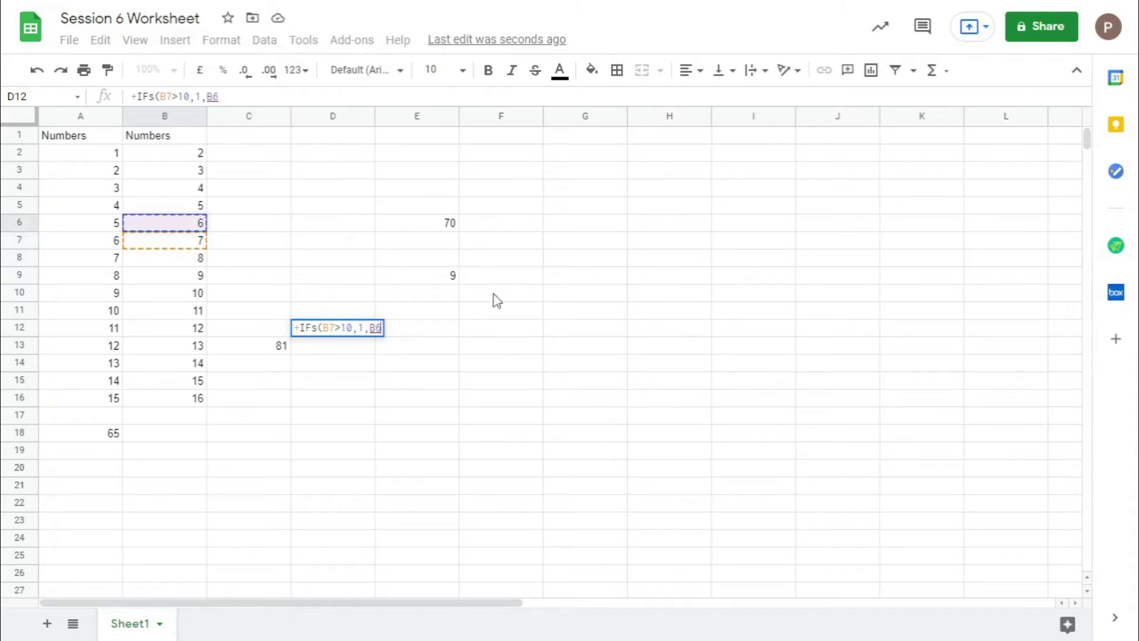
left_click(150, 245)
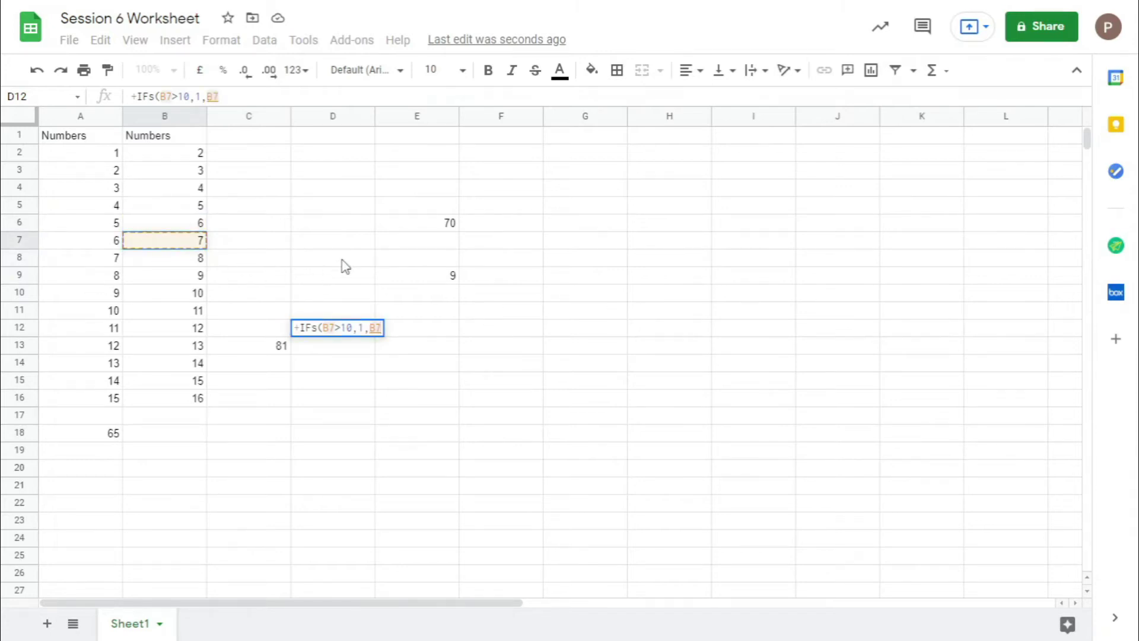
type("<10")
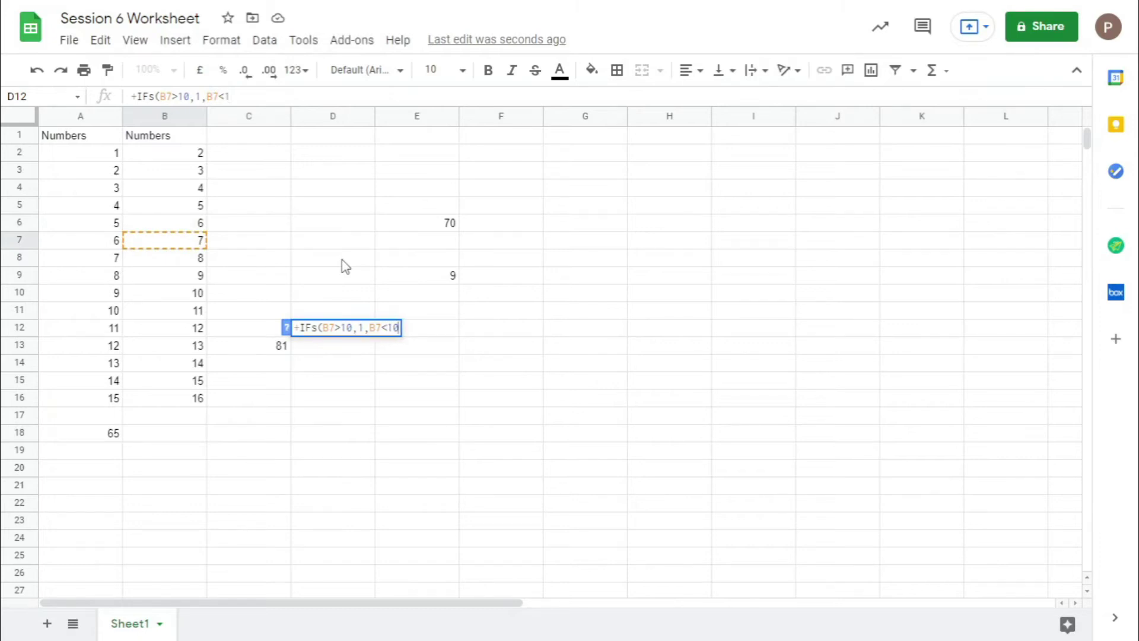
type(",2)")
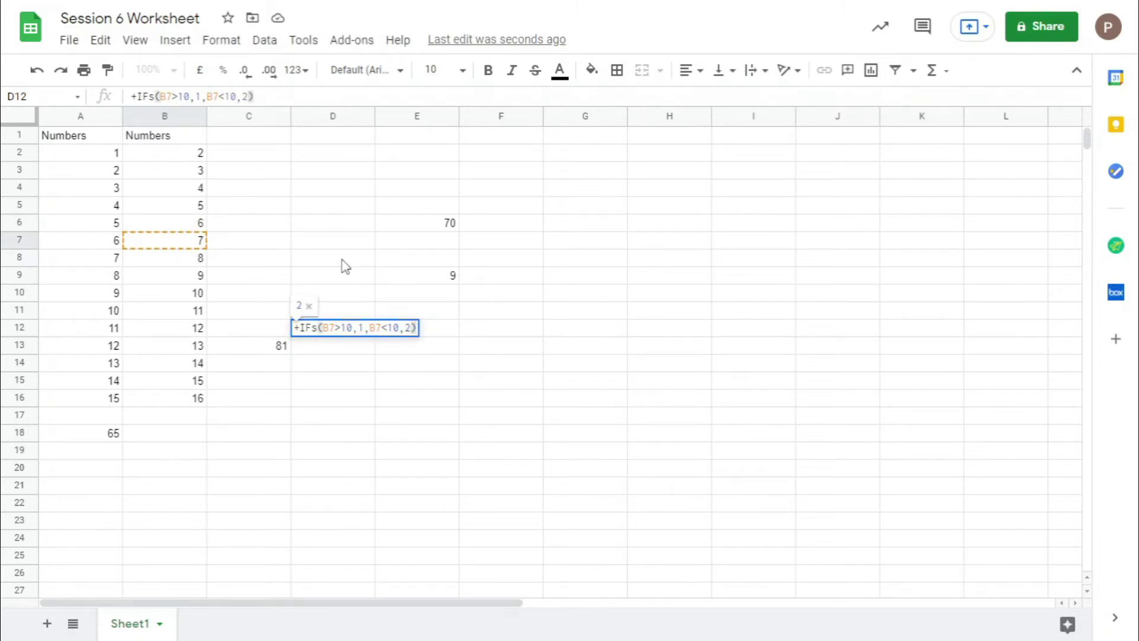
key("Return")
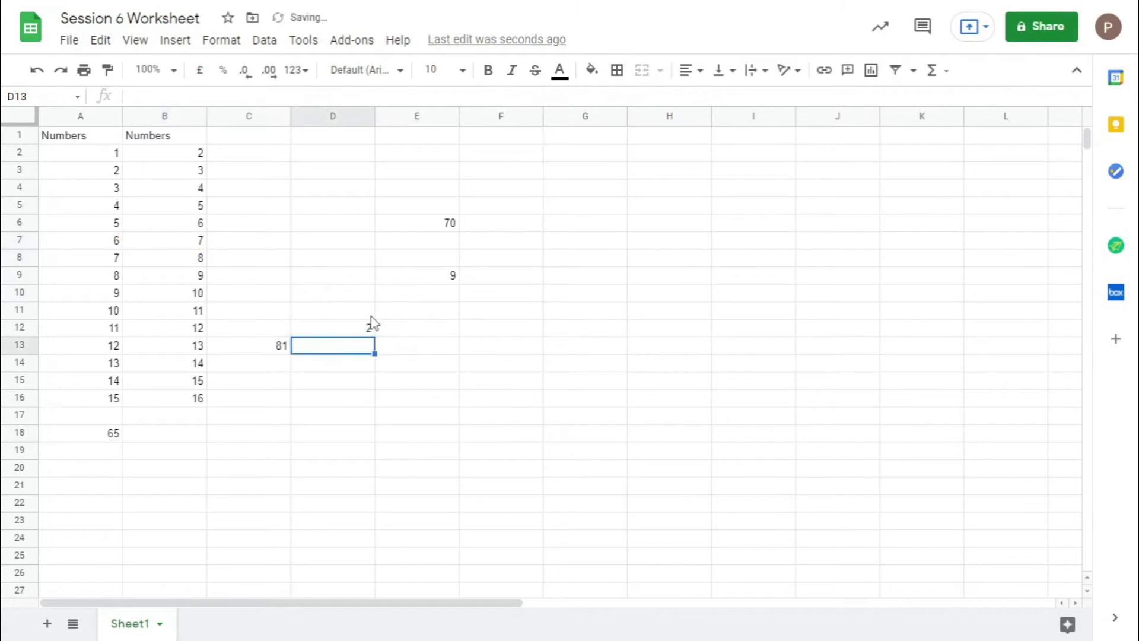
left_click(360, 331)
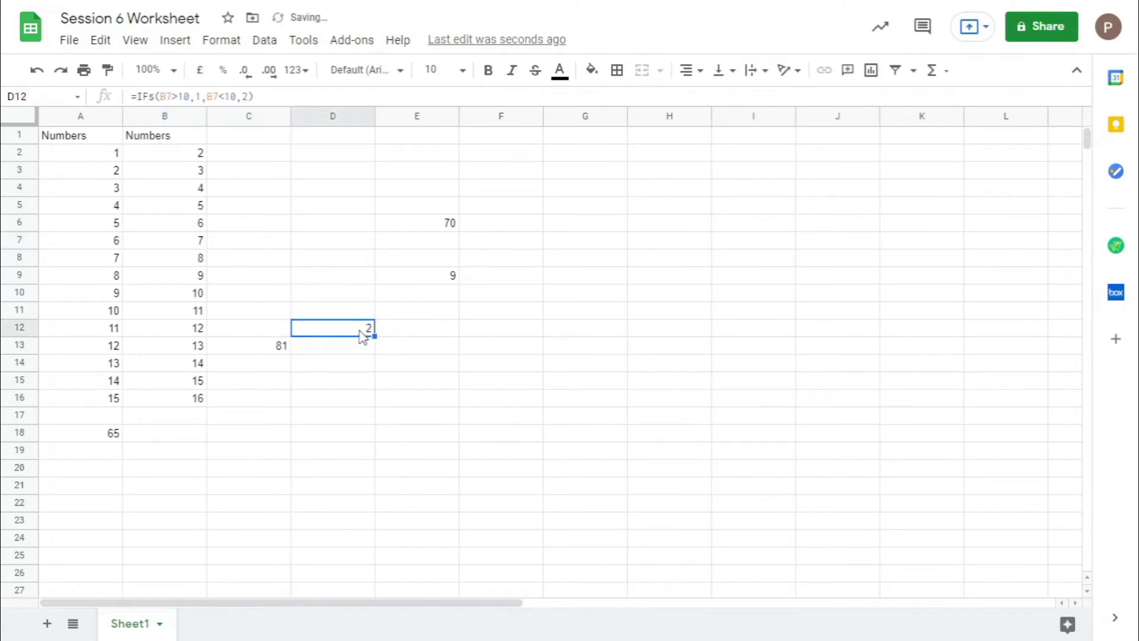
- Set B7 to 11 and check the IFS result in D12
left_click(167, 239)
type("11")
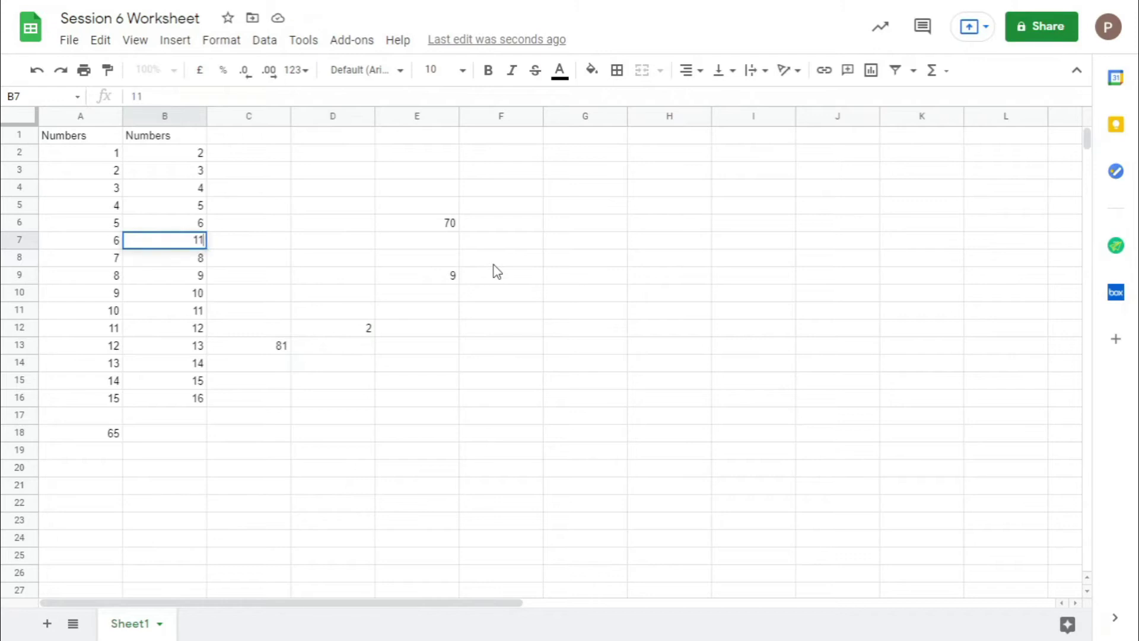
key("Return")
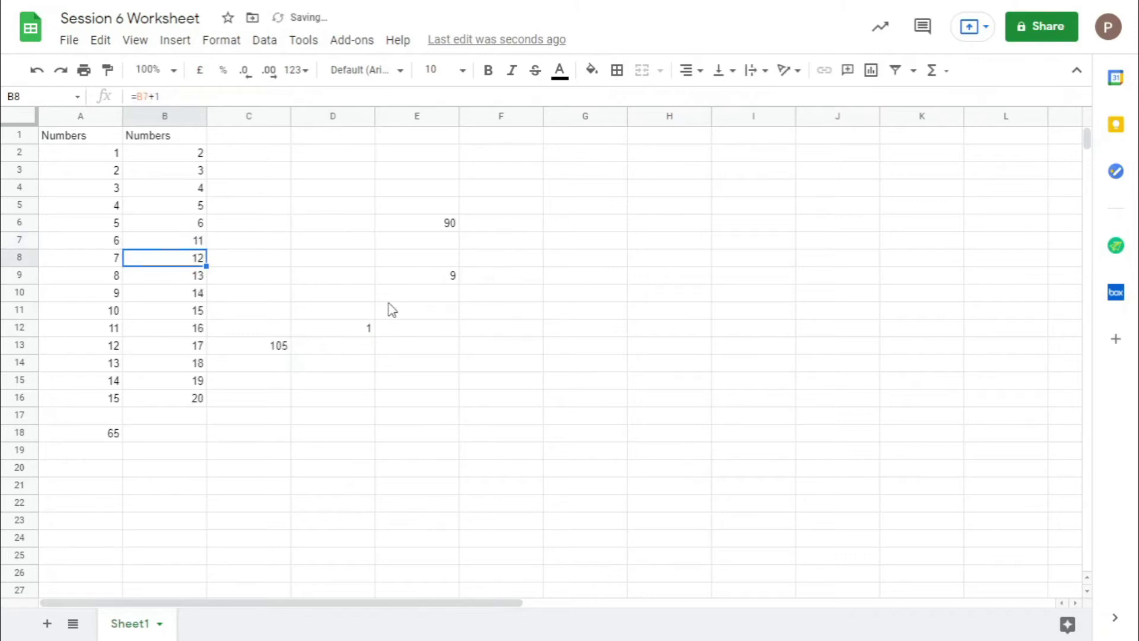
left_click(310, 326)
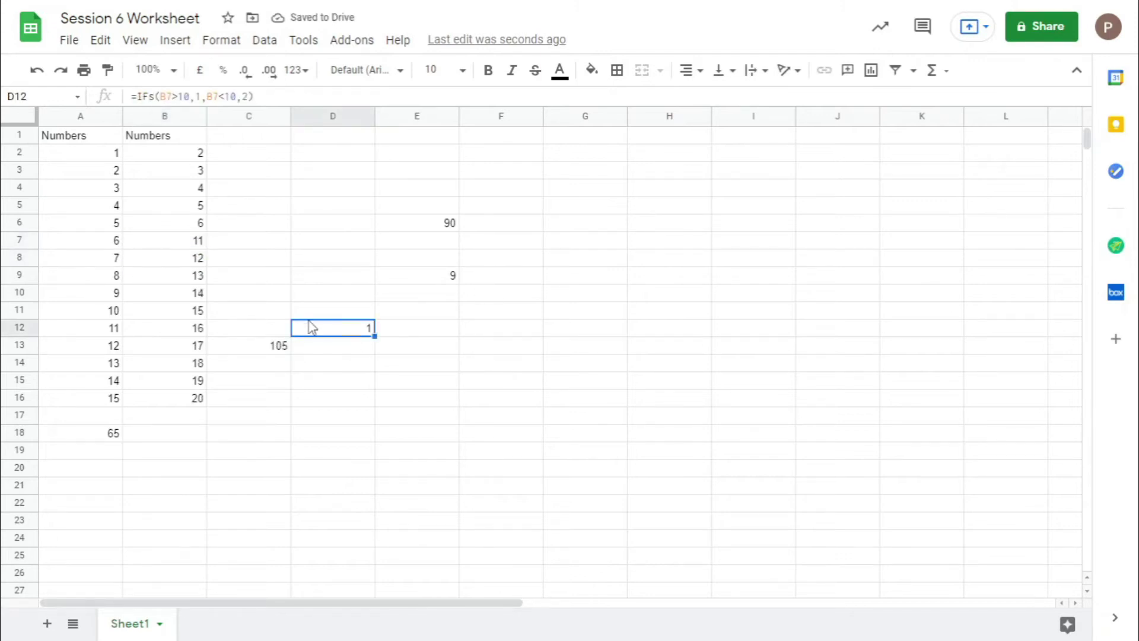
- Examine the IFS formula in D12 and the cell B7 that its conditions test
left_click(250, 97)
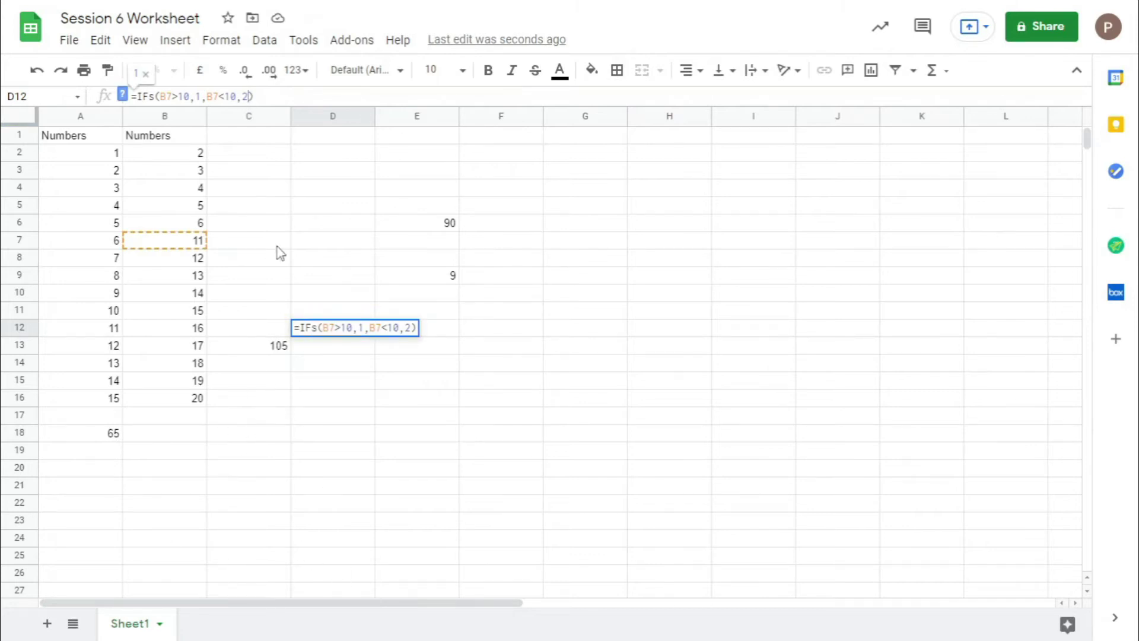
left_click(159, 97)
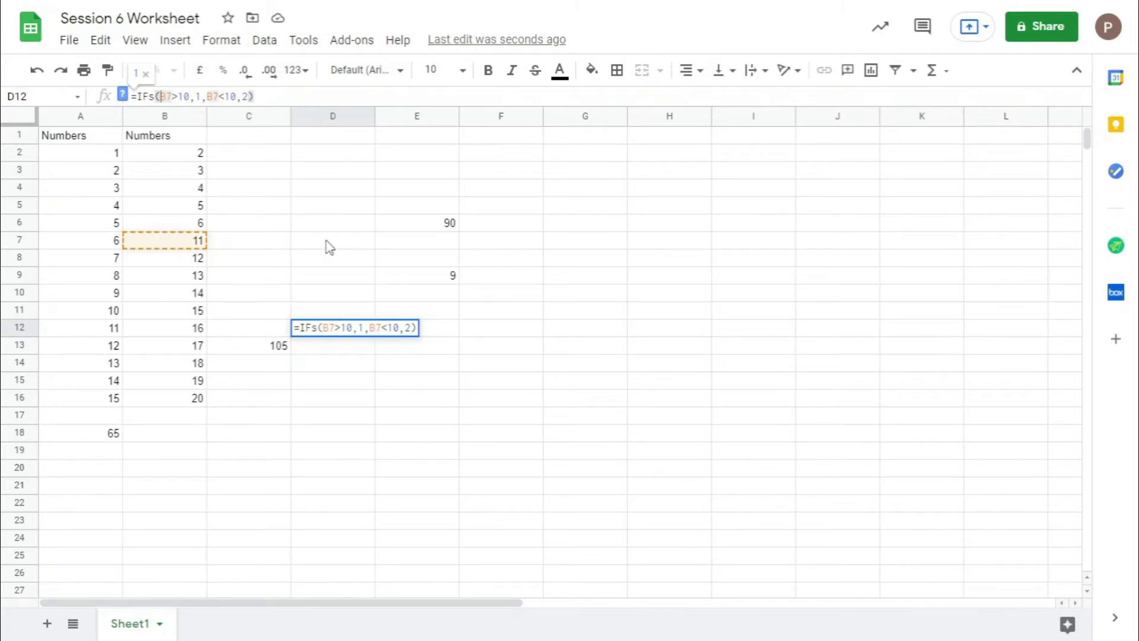
left_click(175, 245)
left_click(350, 331)
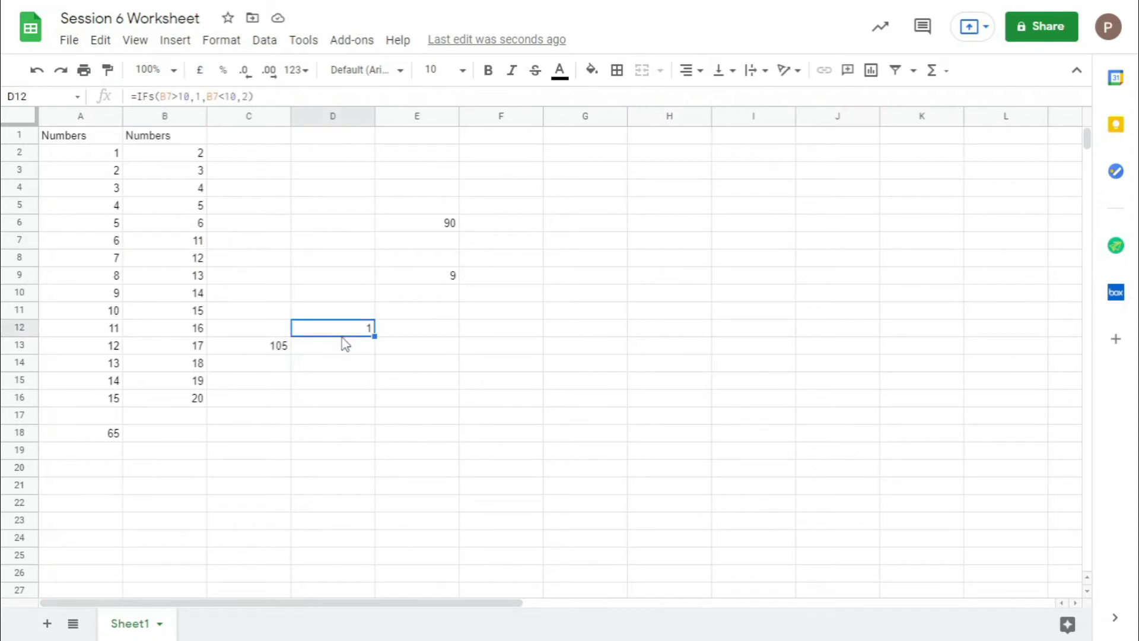
left_click(161, 101)
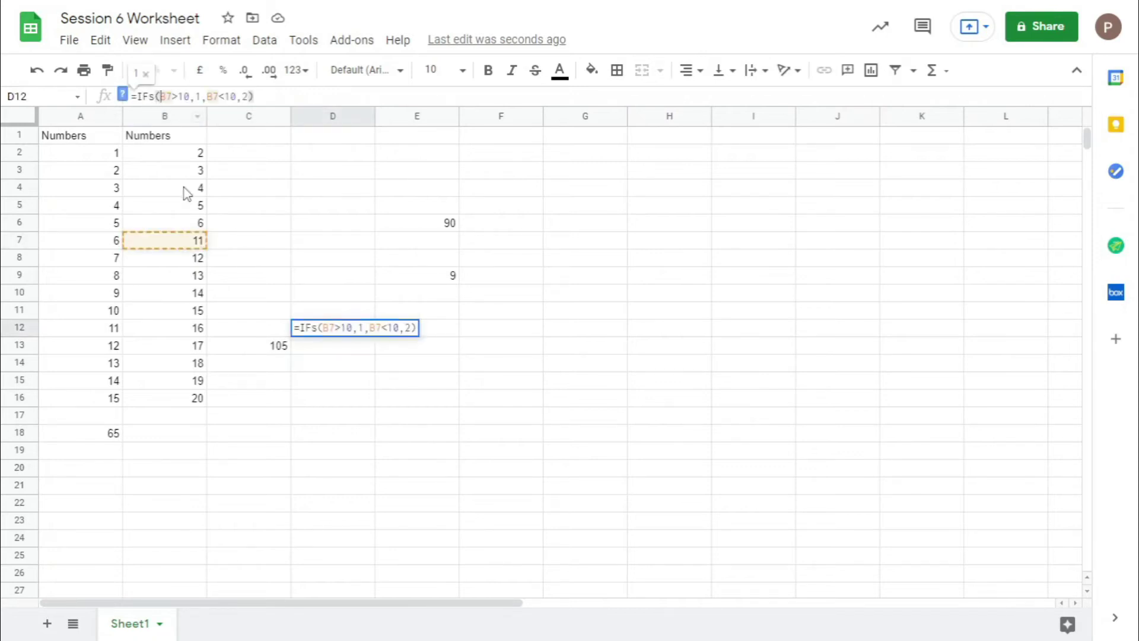
left_click(185, 244)
left_click(367, 330)
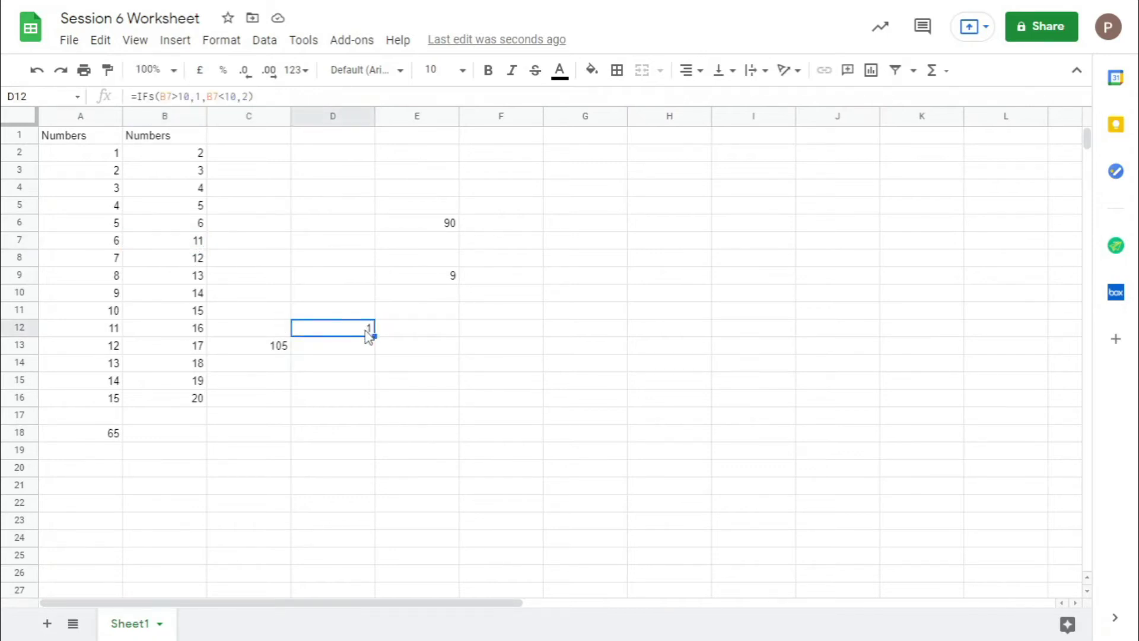
- Insert a first condition into the IFS formula in D12 that returns 0 when B7=10
triple_click(312, 330)
left_click(323, 321)
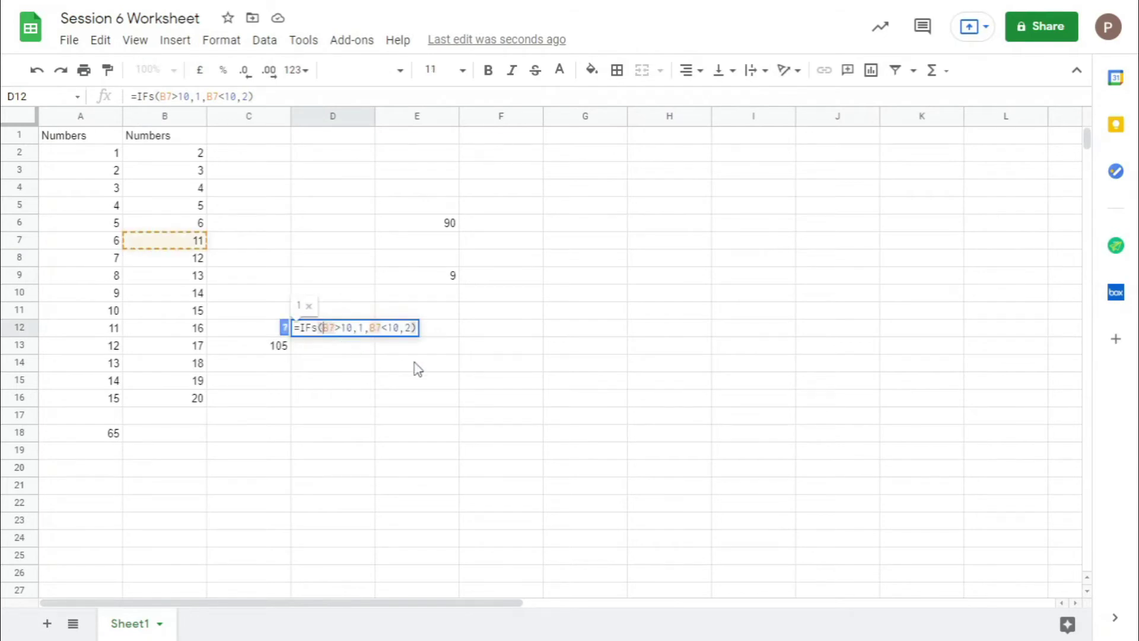
type("B7")
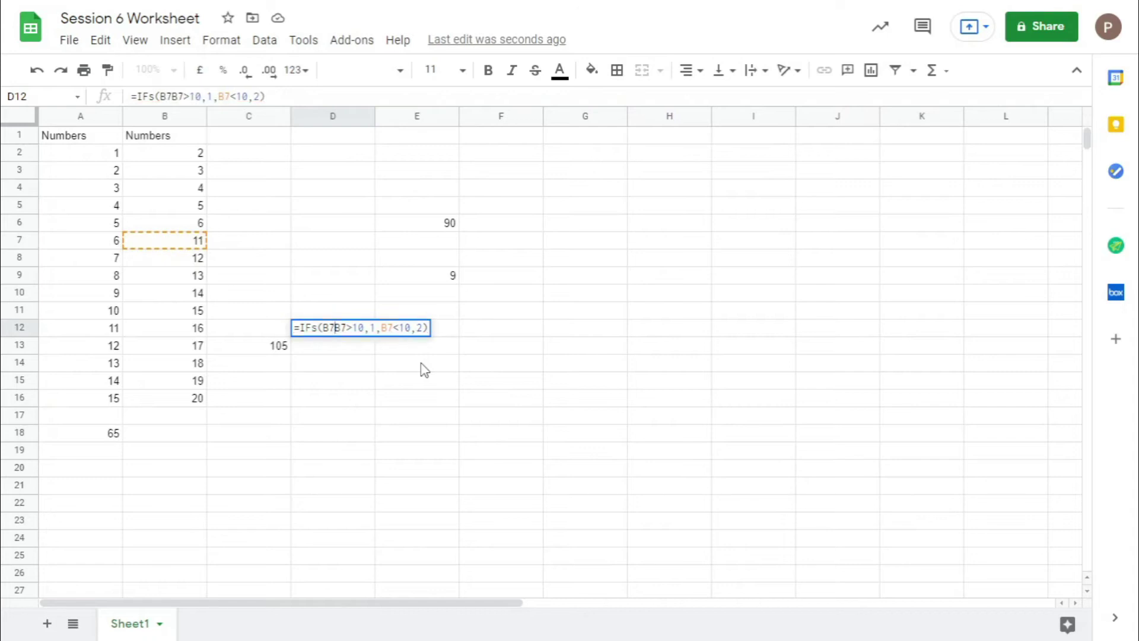
type("=10")
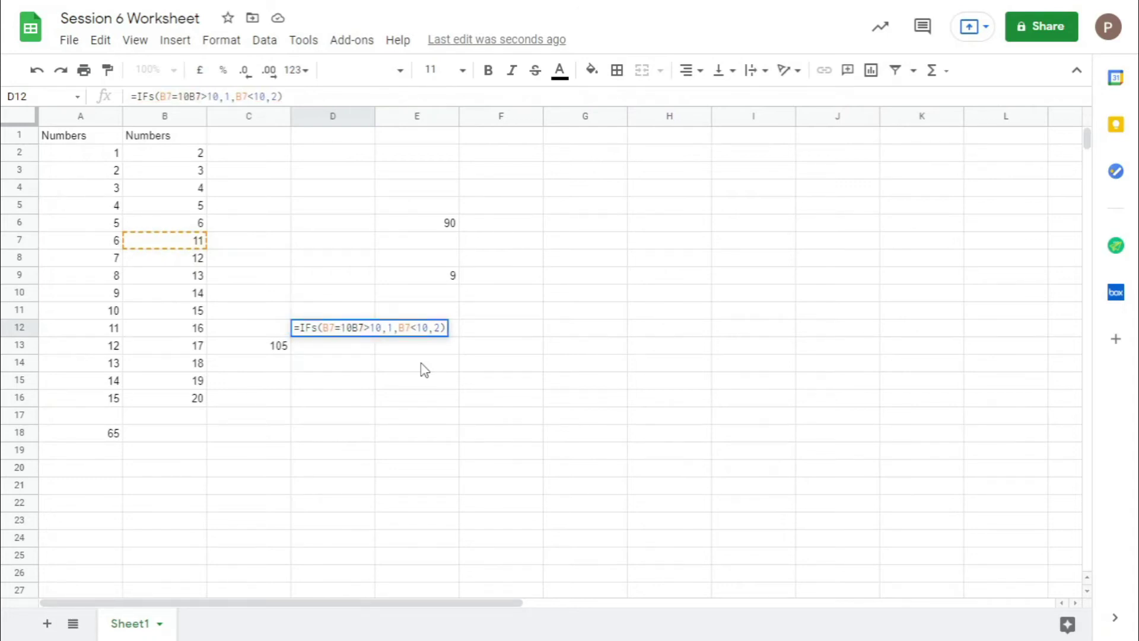
type(",0")
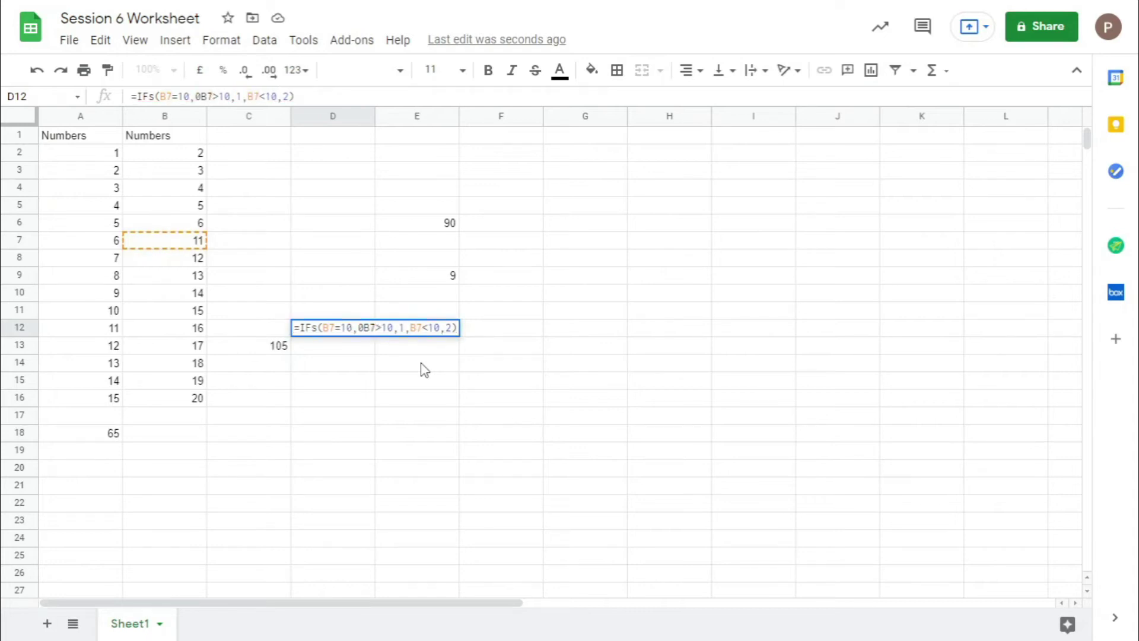
type(",")
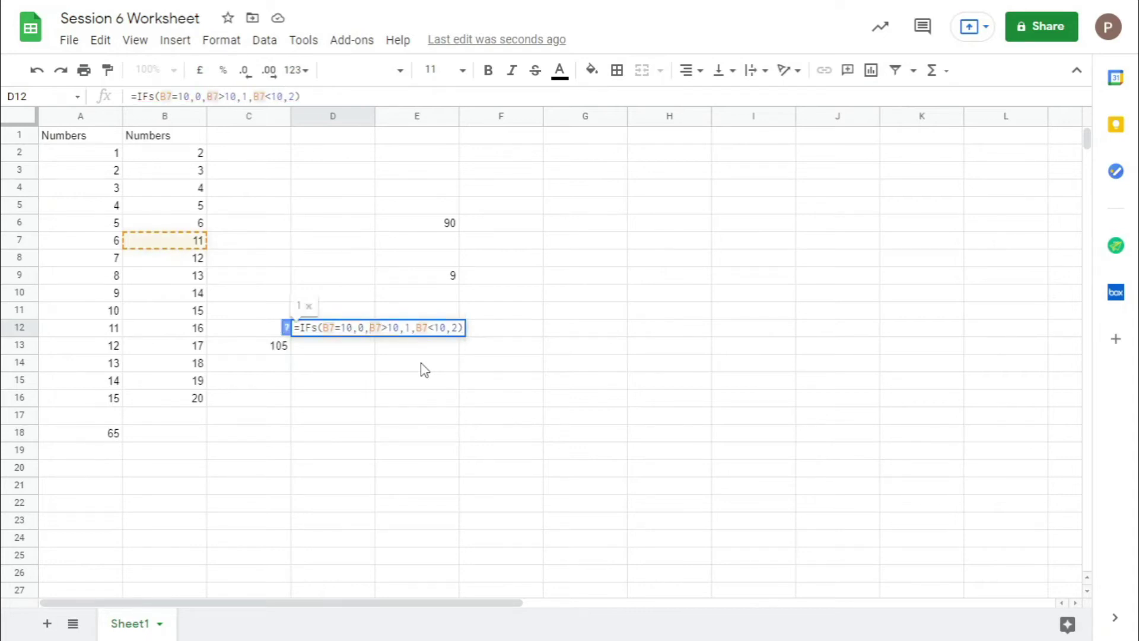
left_click(424, 369)
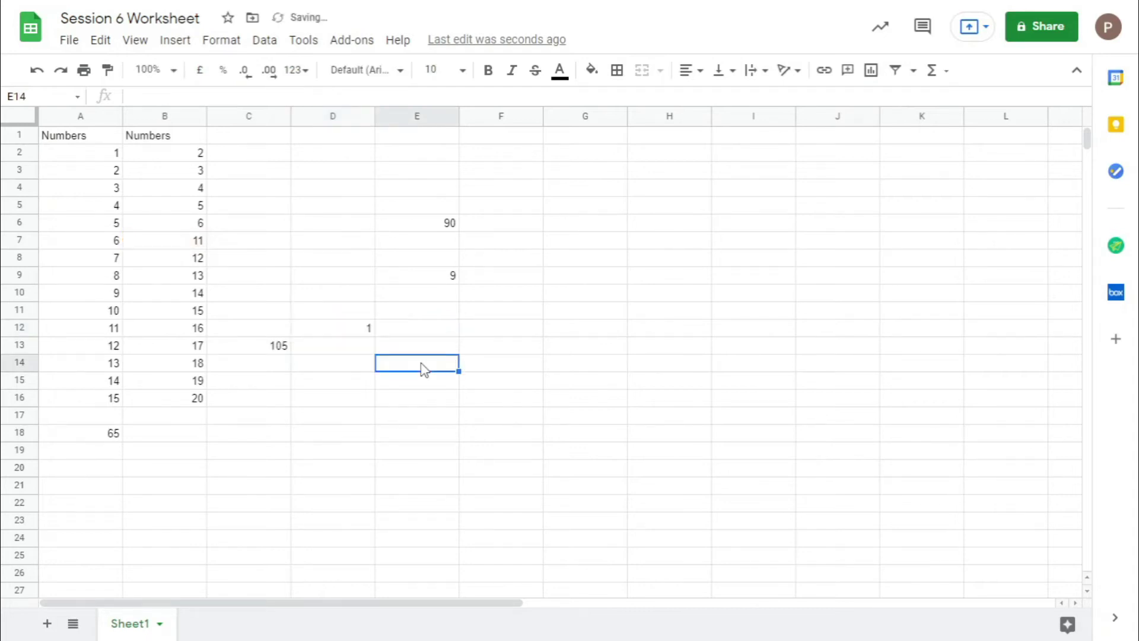
- Set B7 to 10 and reselect D12 to check the three-condition IFS formula
left_click(163, 246)
type("10")
key("Return")
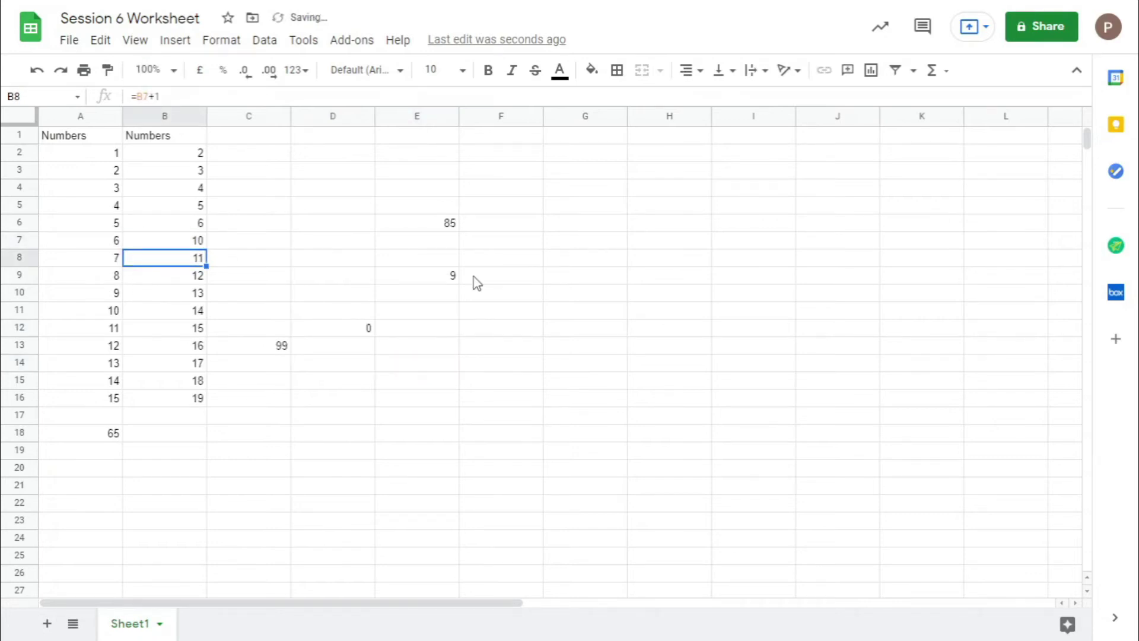
left_click(346, 330)
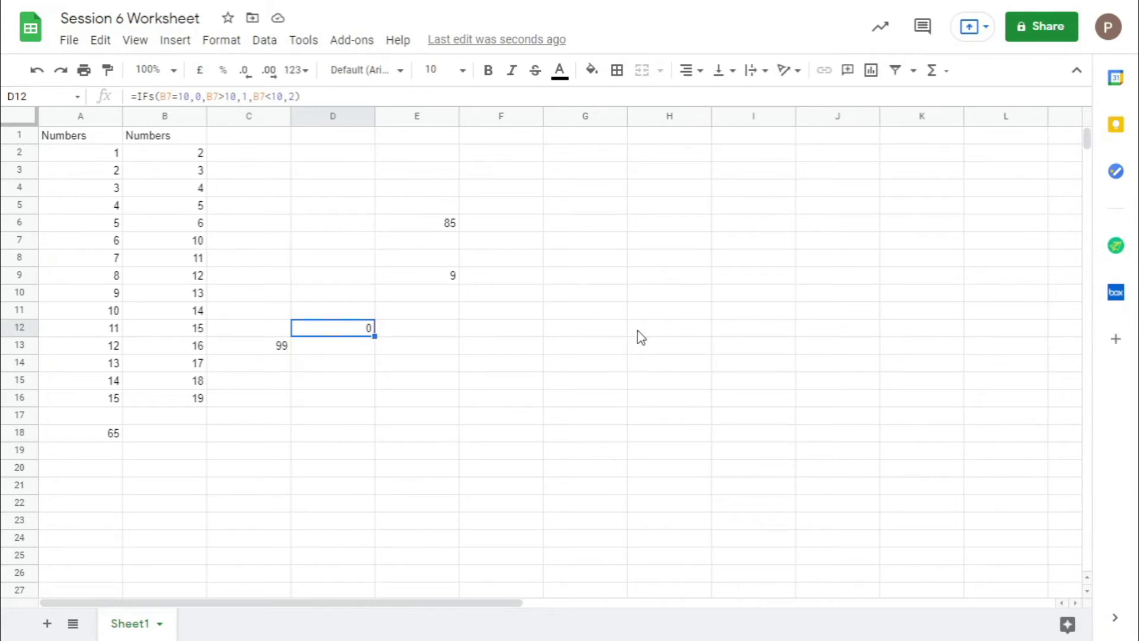
key("alt+Tab")
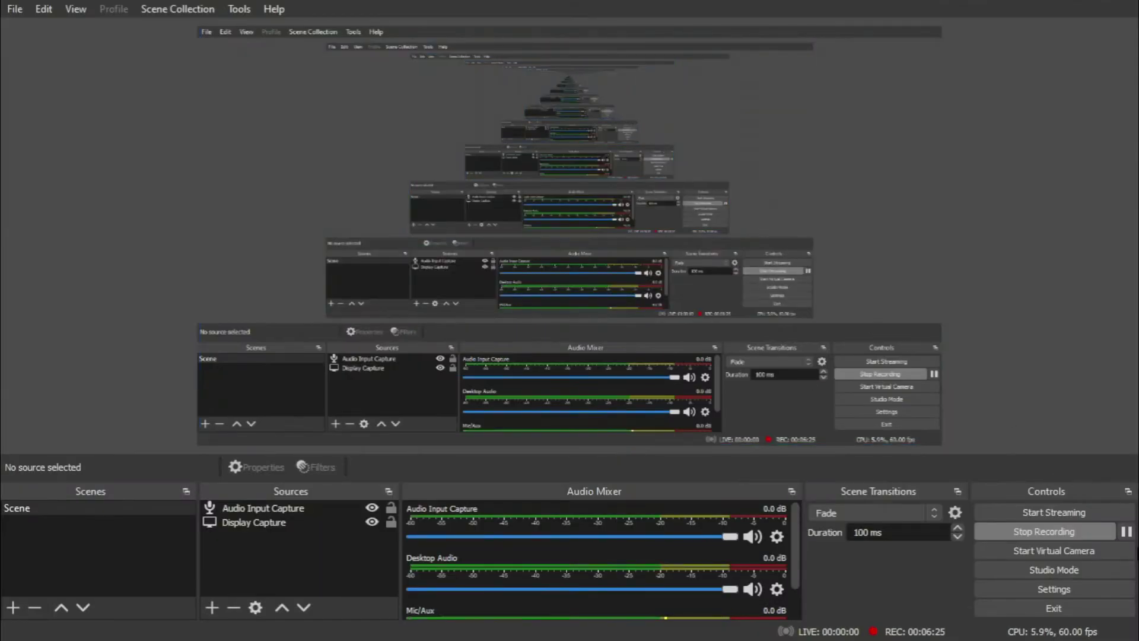
left_click(1126, 533)
key("alt+Tab")
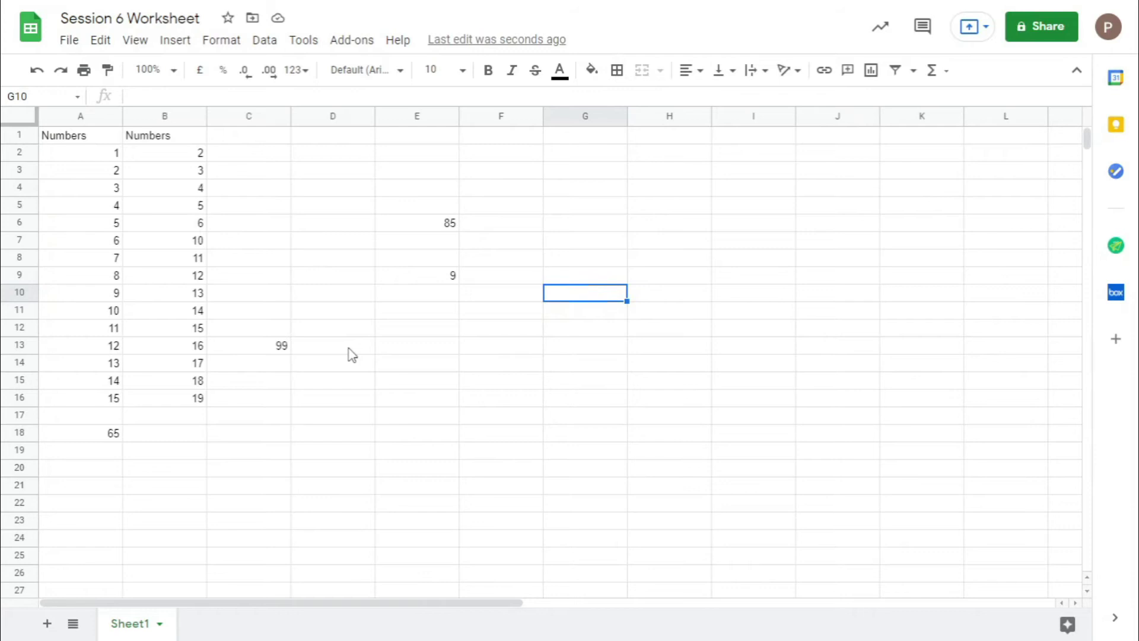
left_click(368, 324)
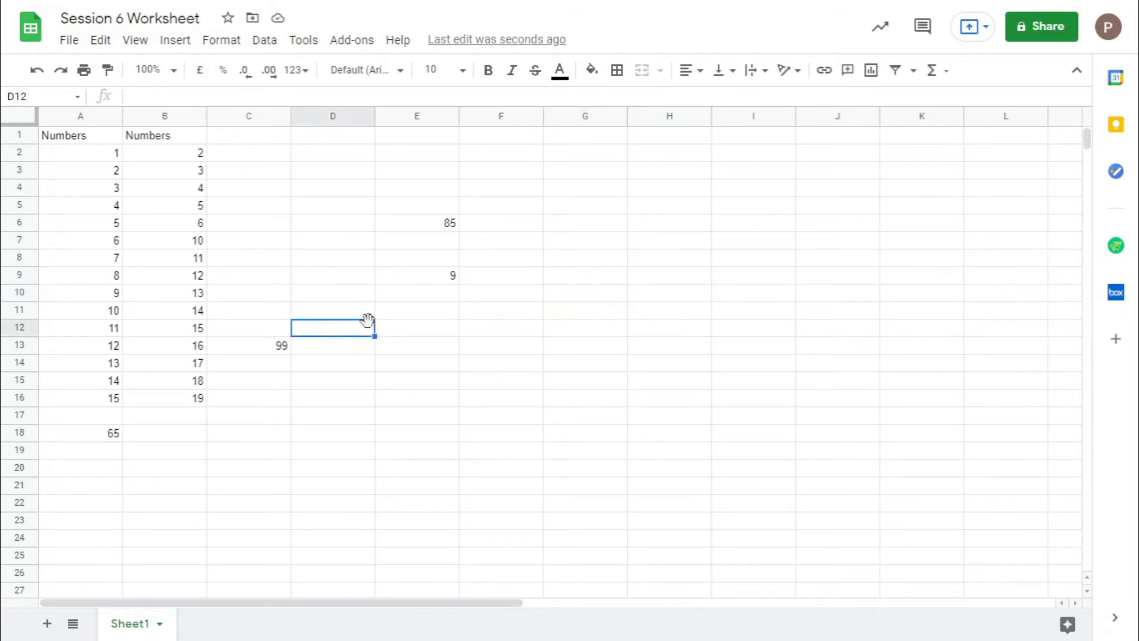
left_click(404, 331)
type("Sum")
key("BackSpace")
key("BackSpace")
key("BackSpace")
type("-")
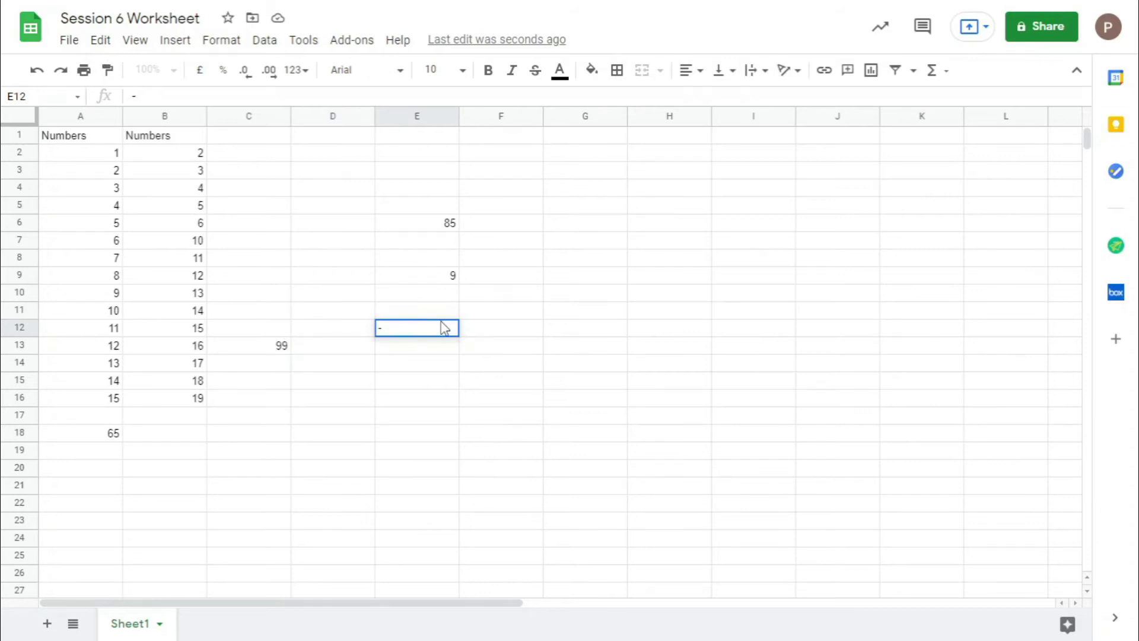
key("BackSpace")
- Start a SUMIFS formula in E12 to review its argument help, and discard the entry
type("=s")
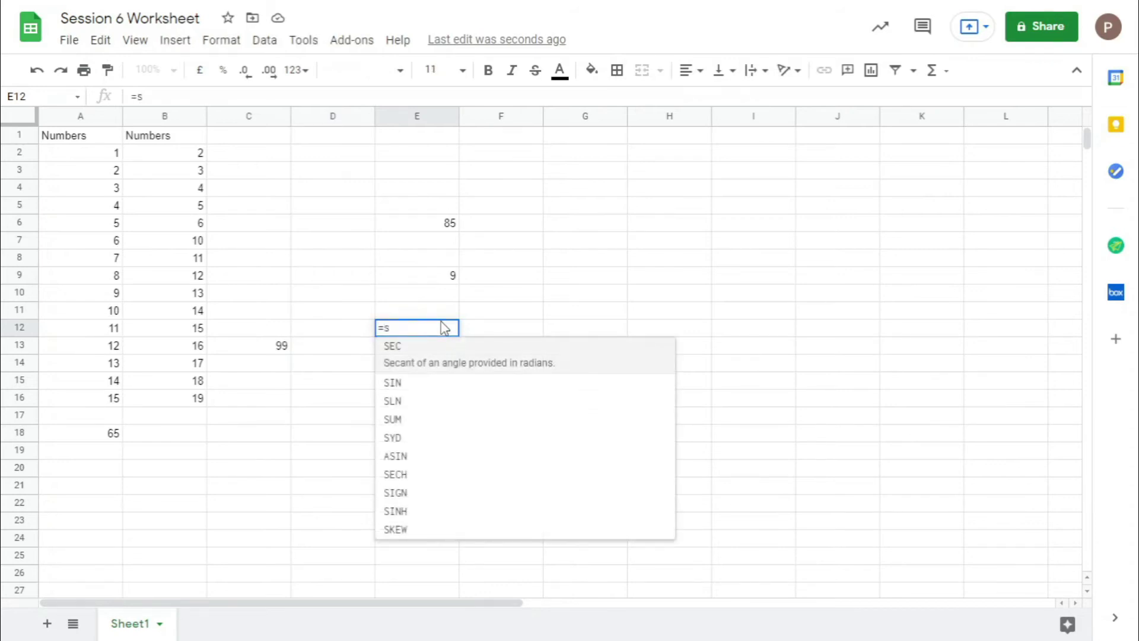
type("umifs")
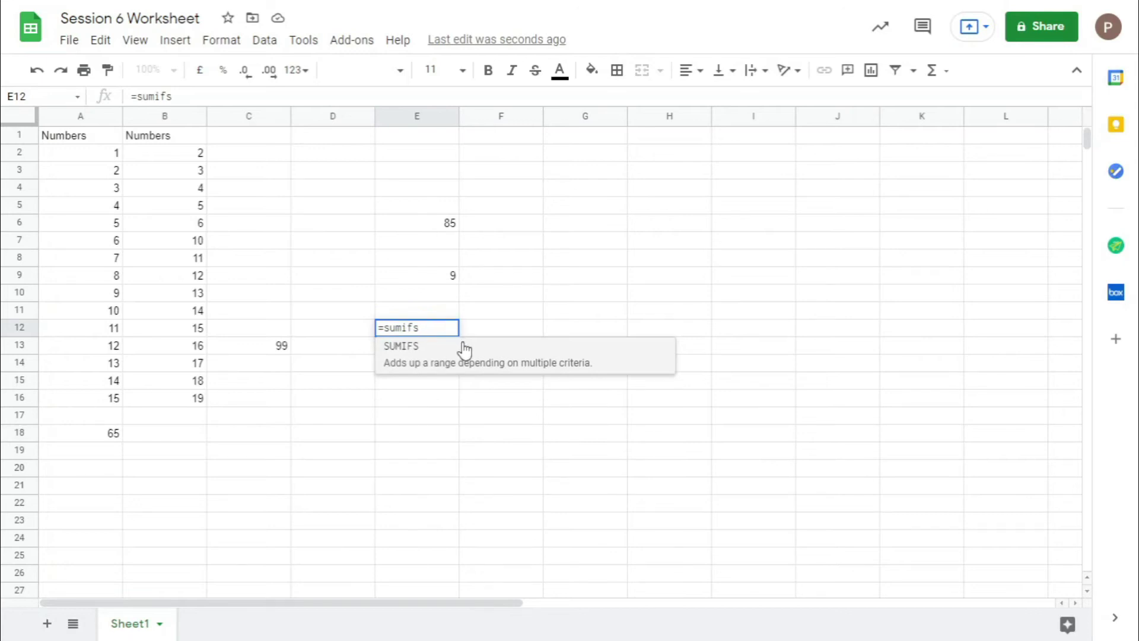
left_click(464, 349)
left_click(370, 328)
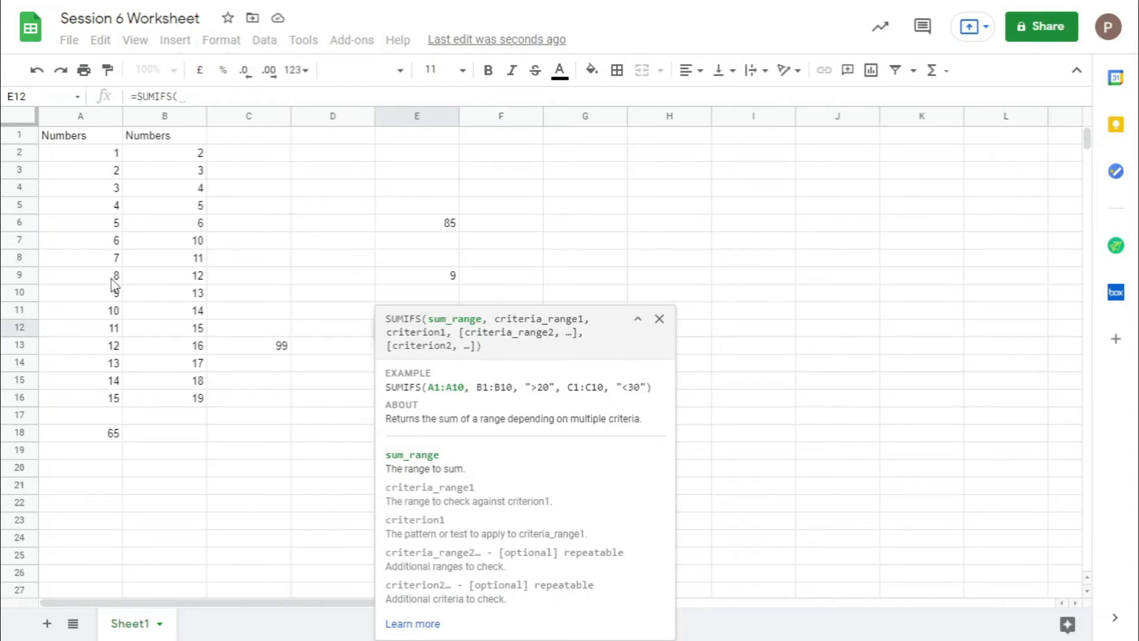
left_click(659, 319)
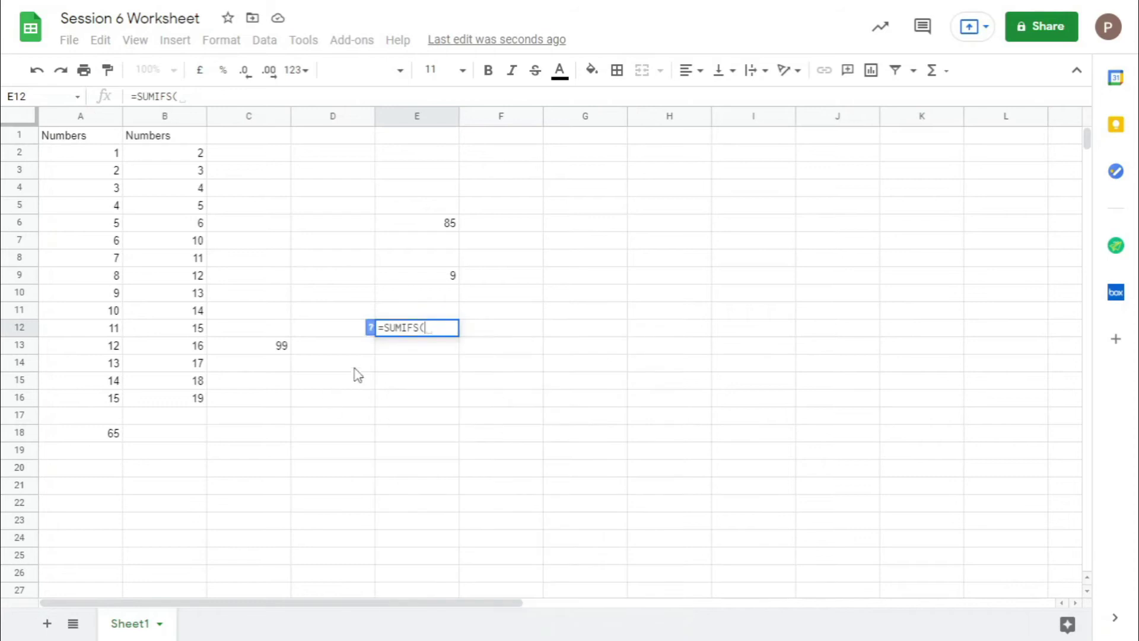
left_click_drag(442, 328, 358, 353)
key("Escape")
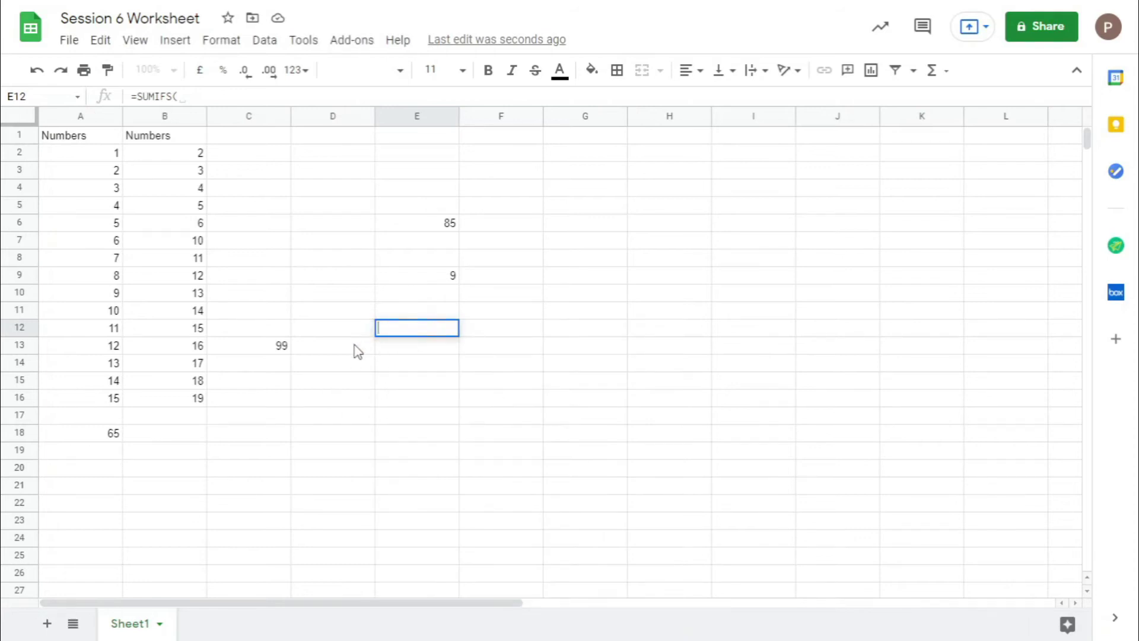
- Clear cell C13 and copy the Numbers heading from B1 across to C1:D1
left_click(238, 350)
key("Delete")
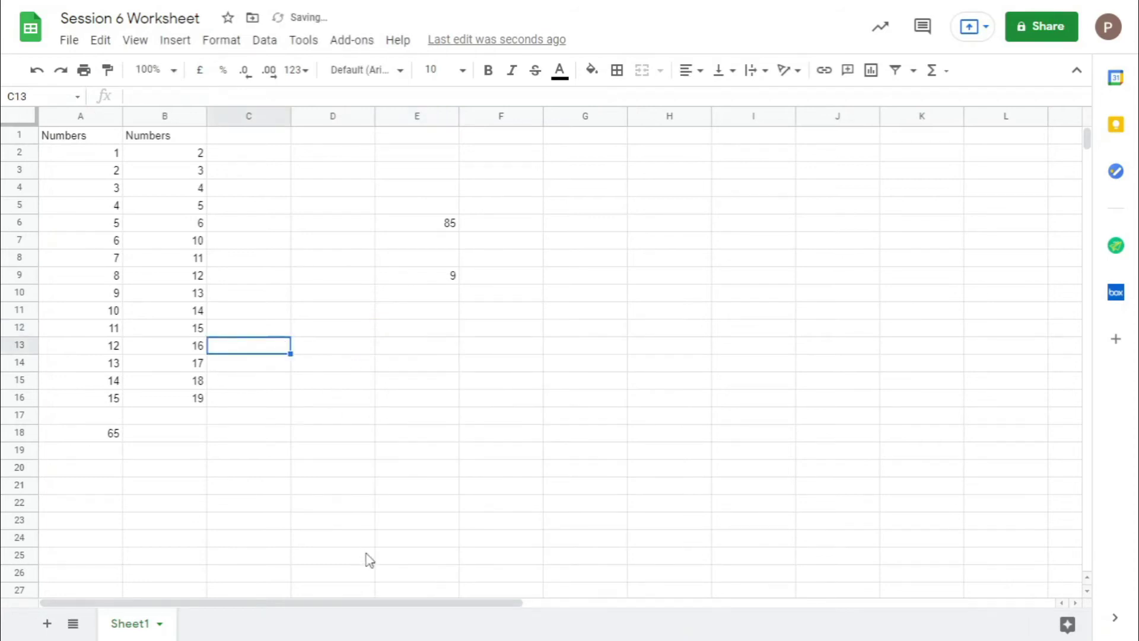
left_click(233, 142)
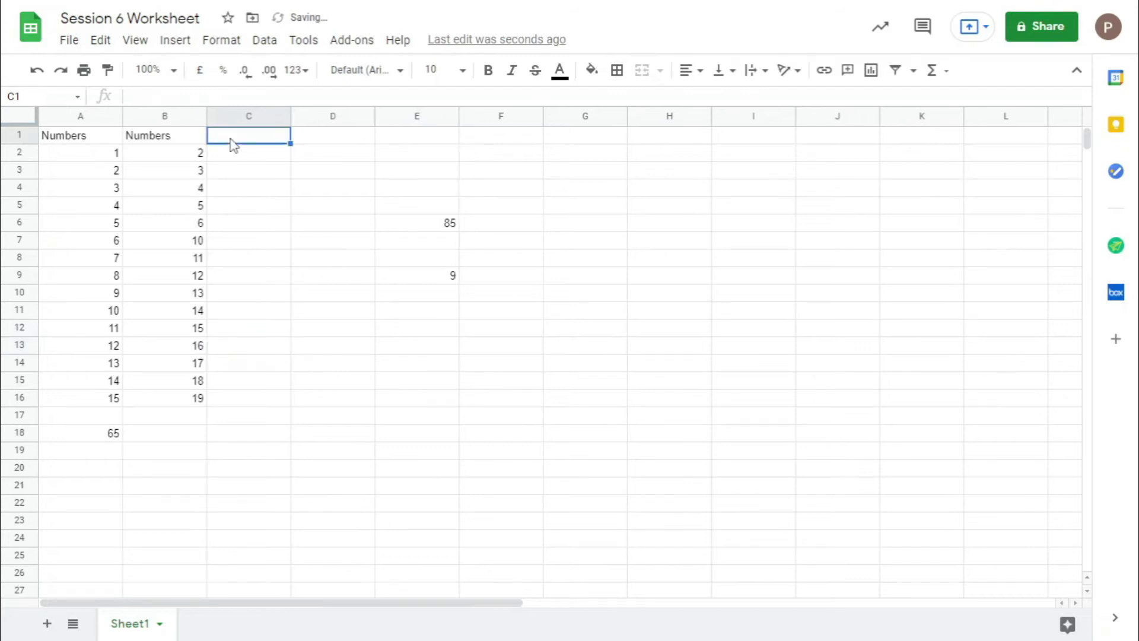
left_click(170, 143)
left_click_drag(207, 141, 359, 140)
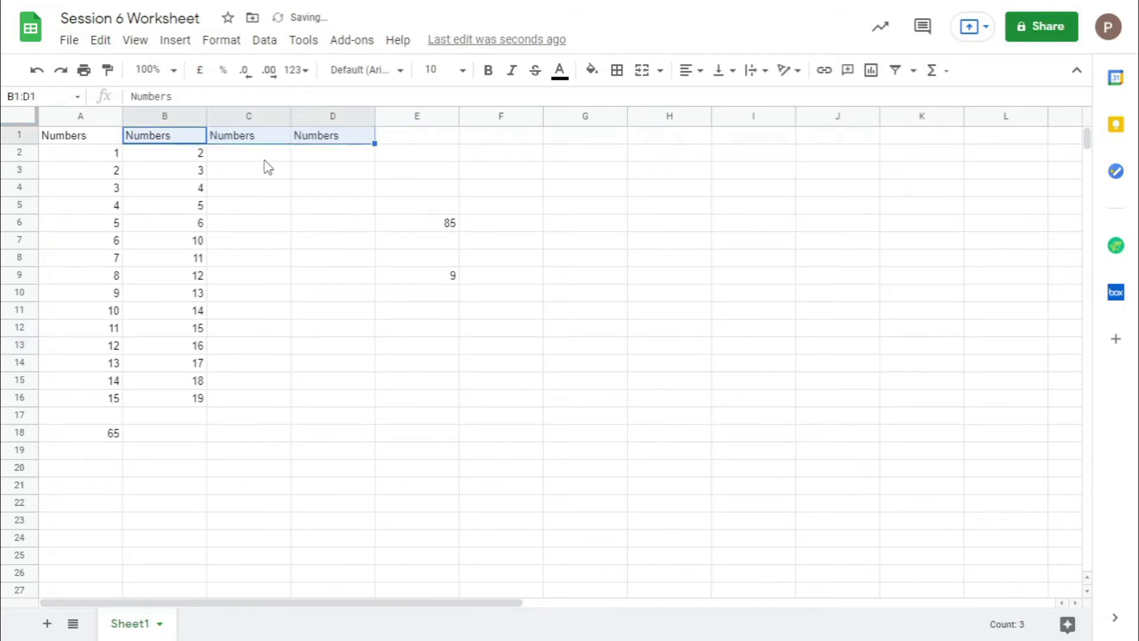
- Enter 3 in C2 and a formula in C3 that adds 1 to C2
left_click(264, 155)
type("3")
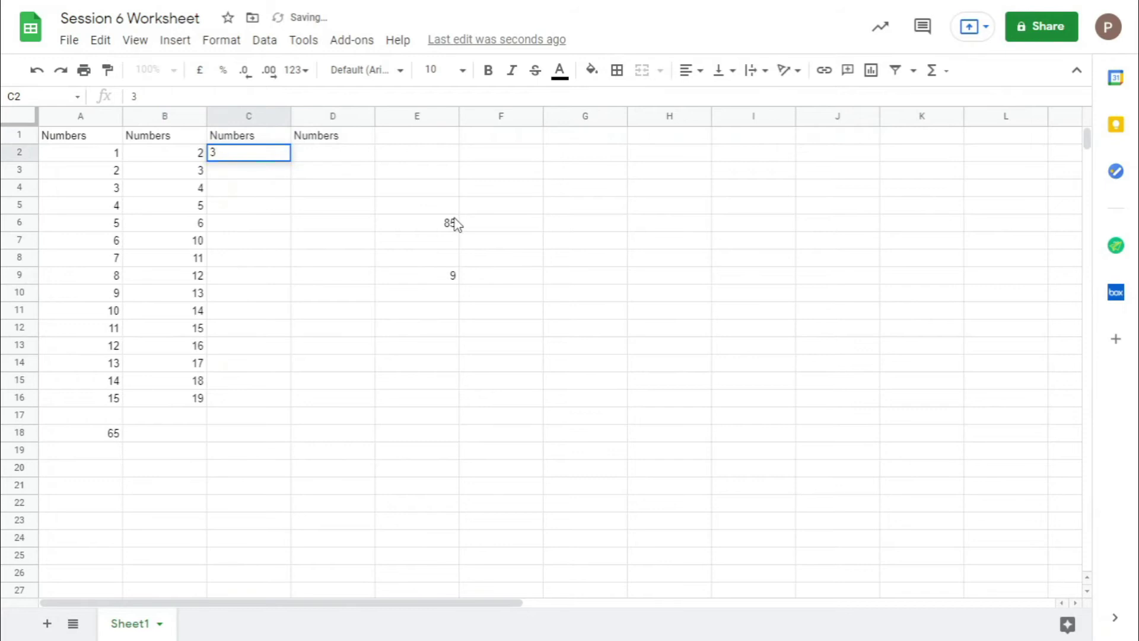
key("Return")
type("=")
key("Up")
type("+1")
key("Return")
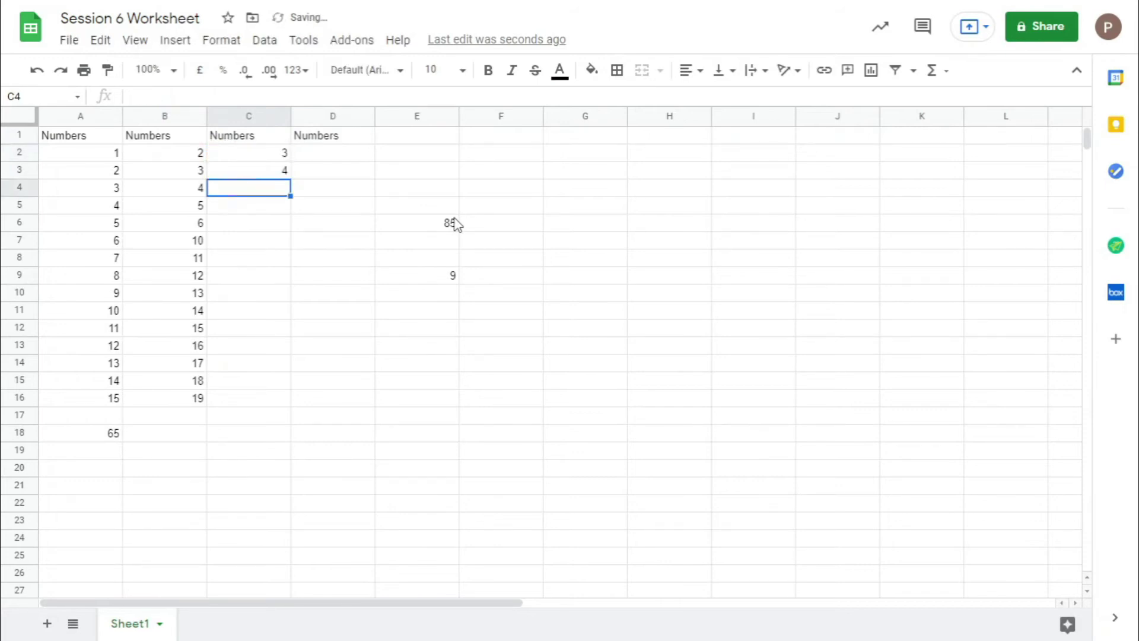
- Enter 4 in D2 and the formula =D2+1 in D3
left_click(321, 155)
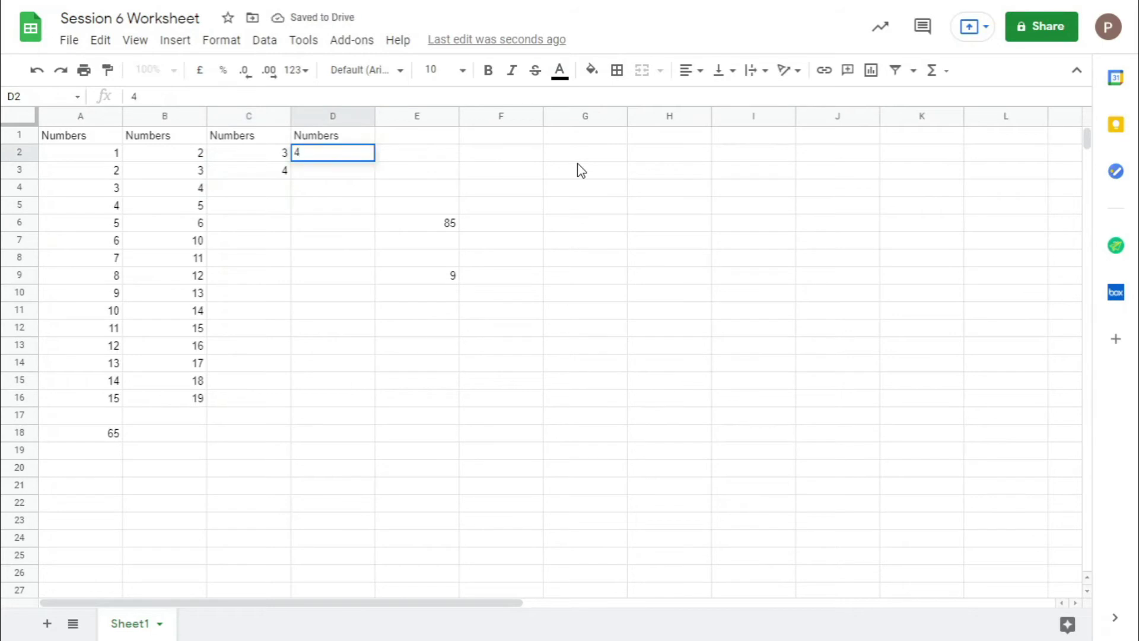
key("Return")
type("=D2+")
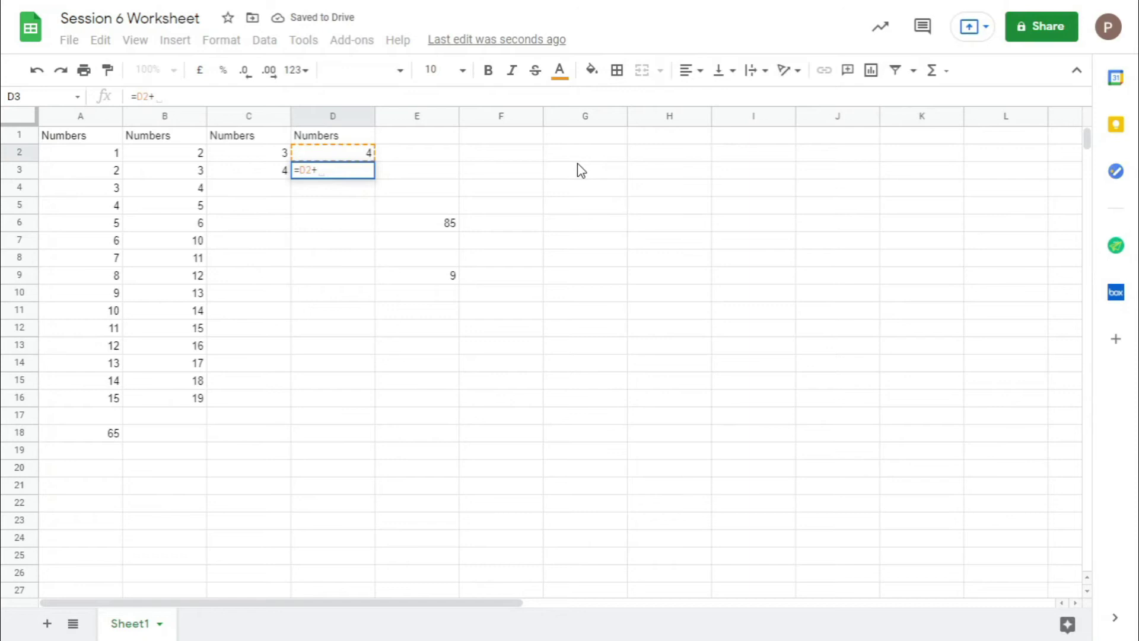
type("1")
key("Return")
- Fill the formulas in C3, D3 and B6 down their columns to row 16
left_click(247, 172)
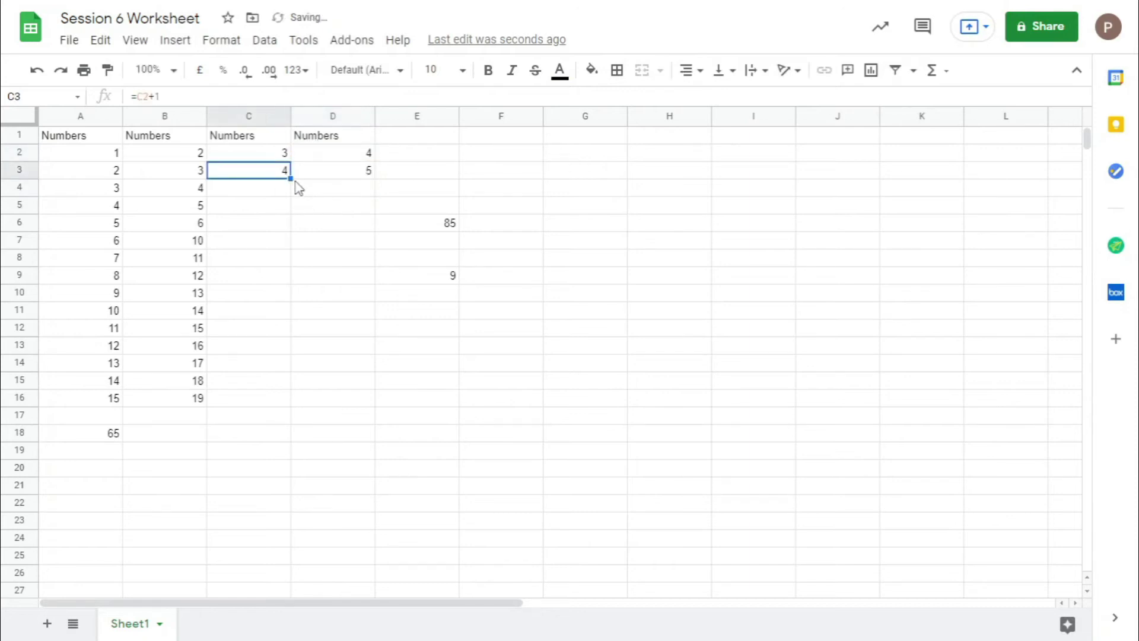
left_click_drag(290, 178, 305, 335)
left_click(342, 155)
left_click(369, 172)
left_click_drag(373, 178, 371, 397)
left_click(369, 385)
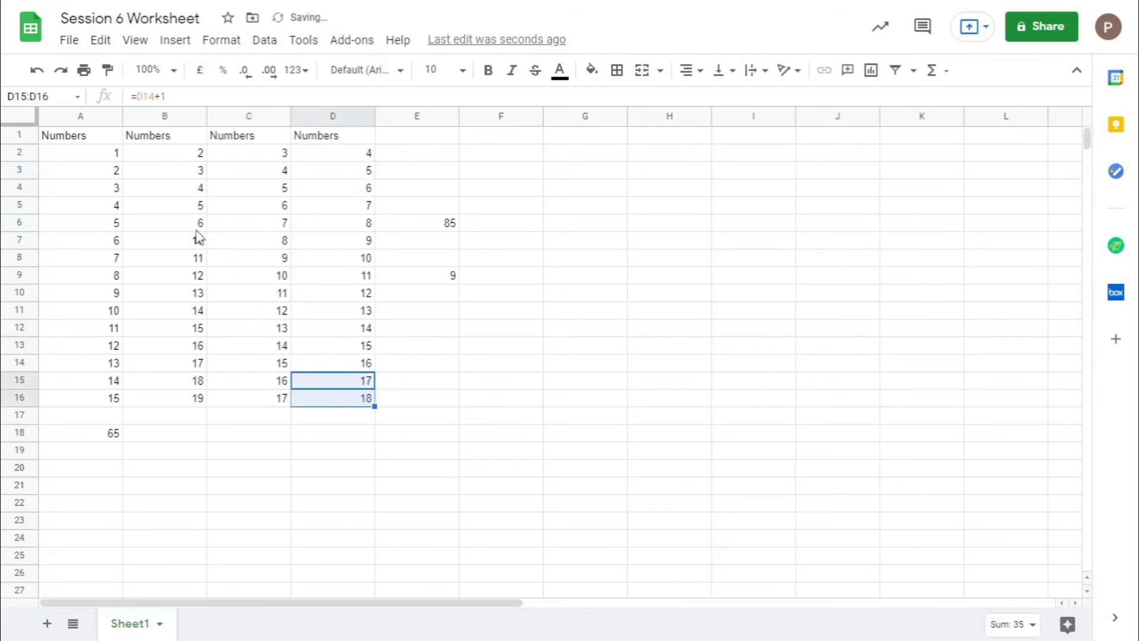
left_click(197, 230)
left_click_drag(206, 231, 209, 400)
- Start a SUMIFS formula in F16 with D2:D16 as the sum range and review its argument help
left_click(491, 407)
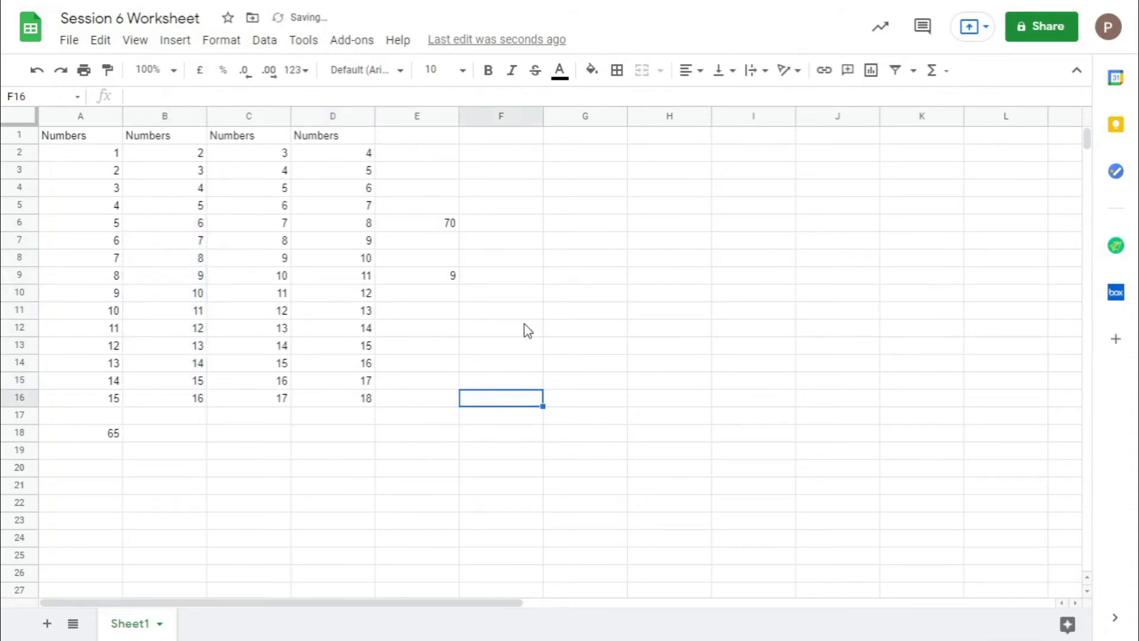
type("=su")
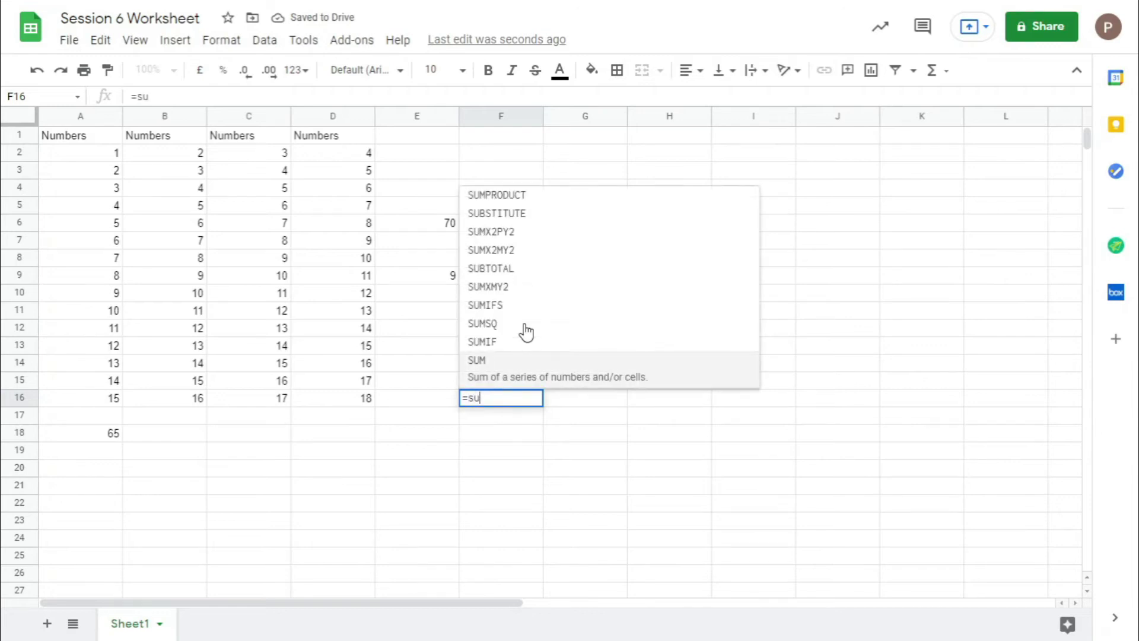
type("mifs")
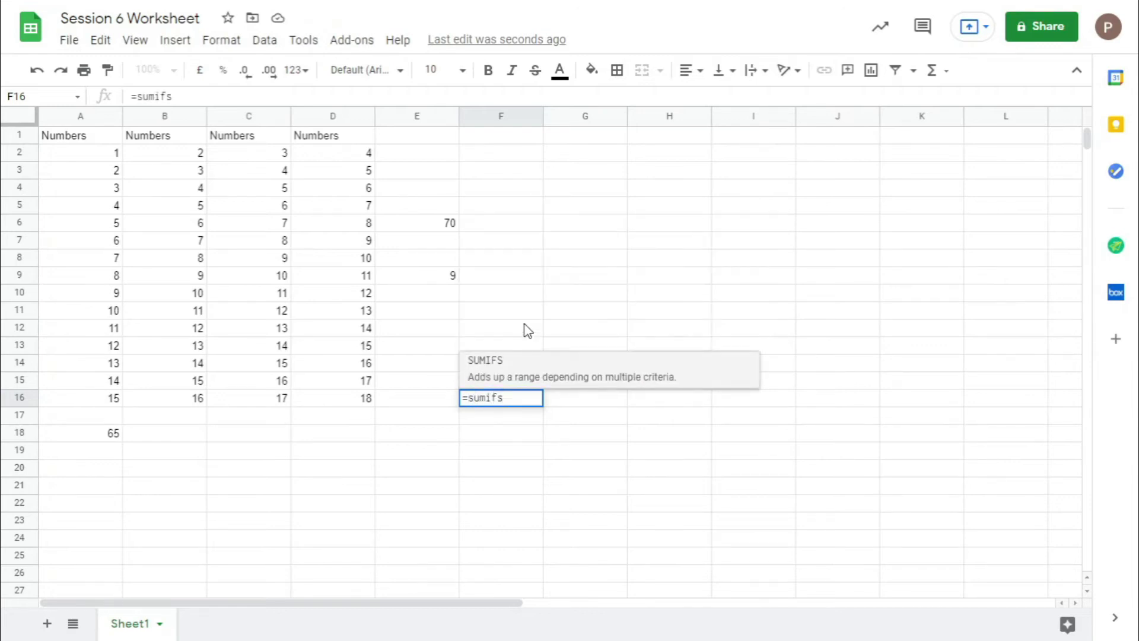
type("(")
key("BackSpace")
type("(")
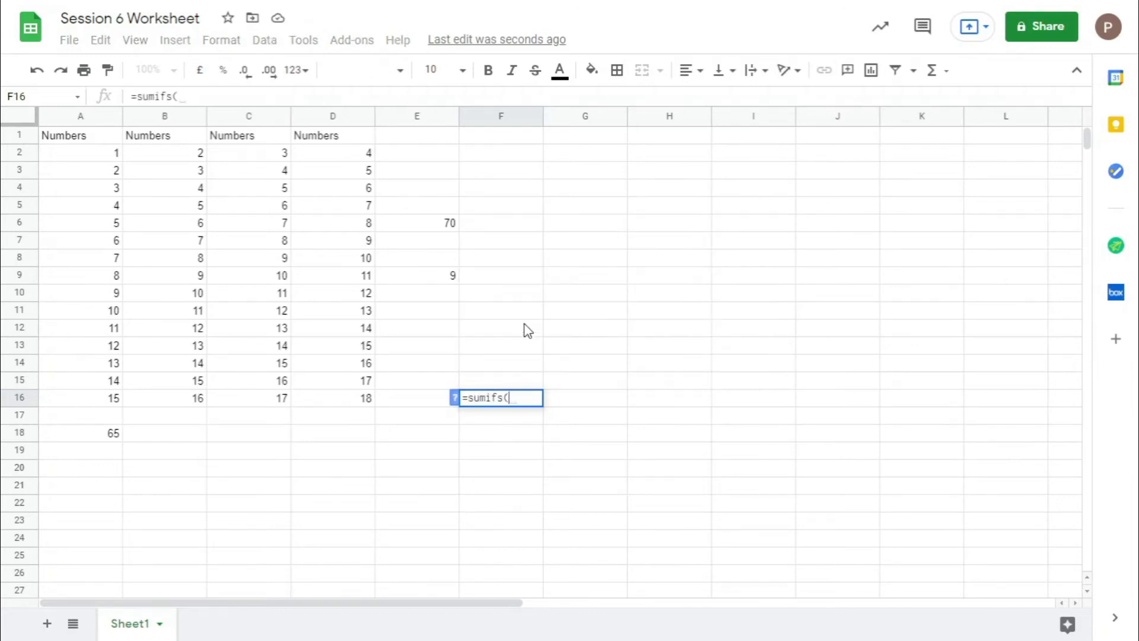
left_click_drag(363, 156, 355, 404)
type(",")
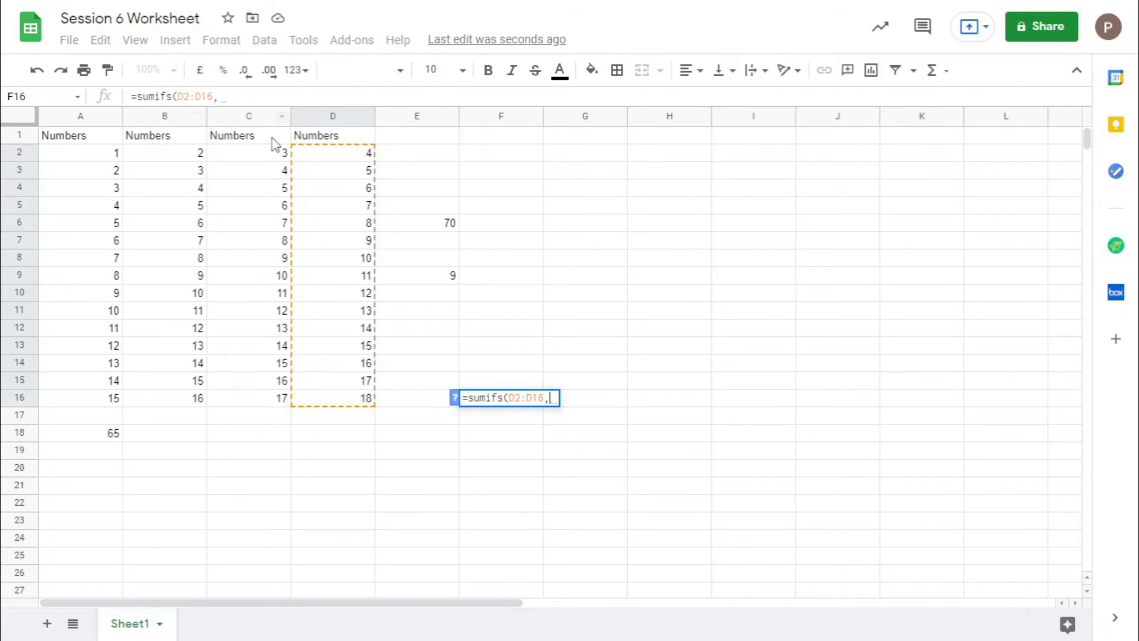
left_click(226, 95)
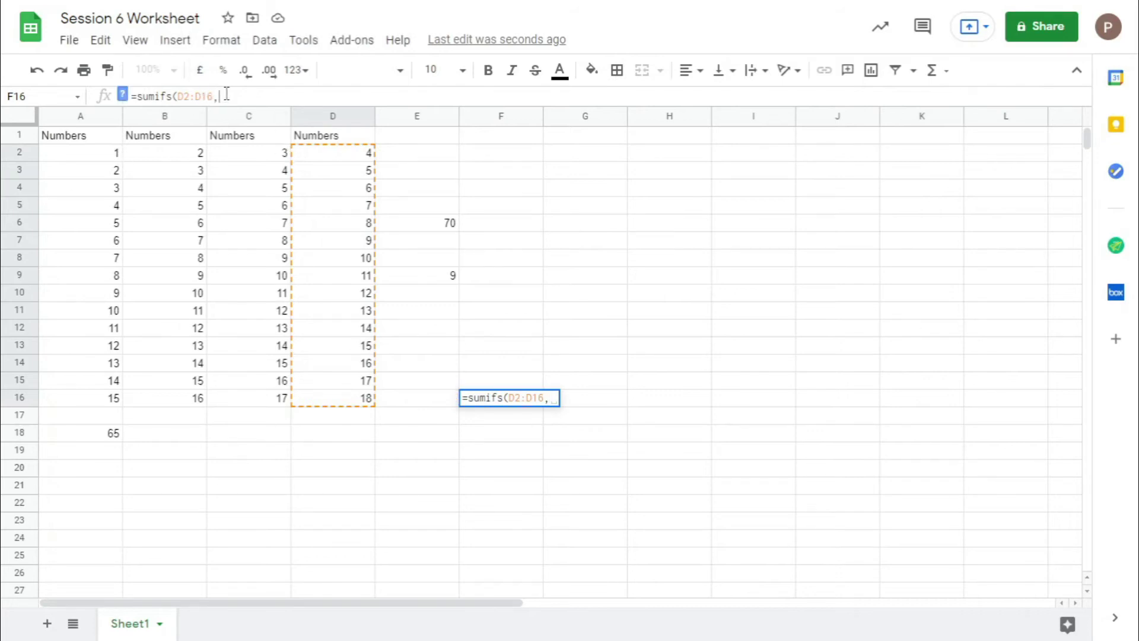
left_click(123, 95)
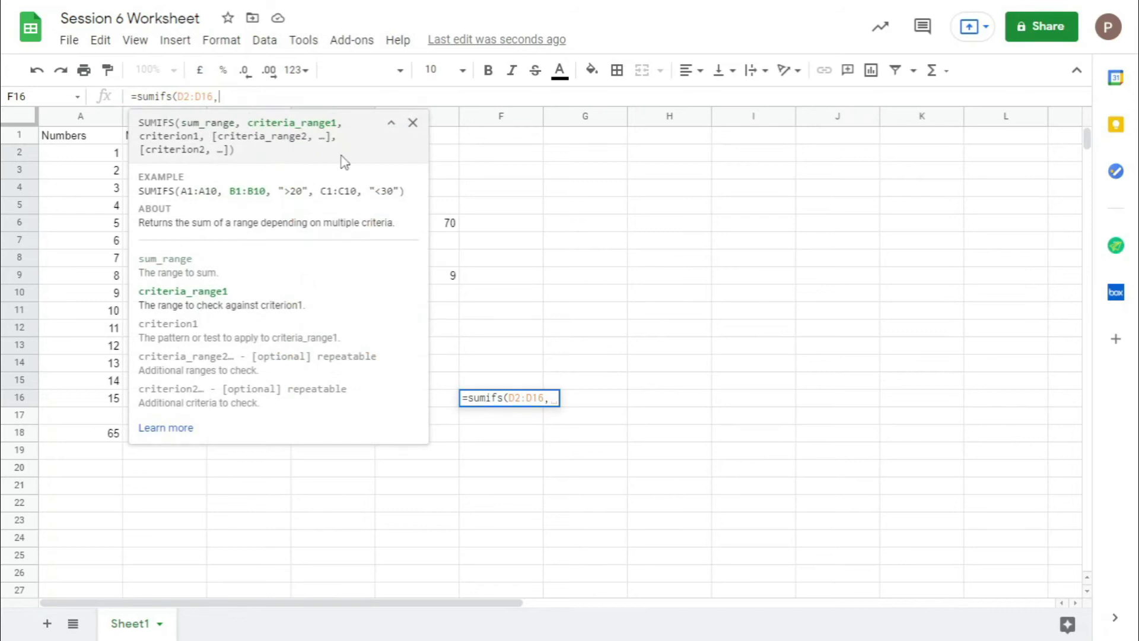
left_click(413, 122)
- Add the criteria pairs A2:A16 with ">10" and B2:B16 with ">12" to the SUMIFS formula in F16
left_click_drag(116, 155, 119, 404)
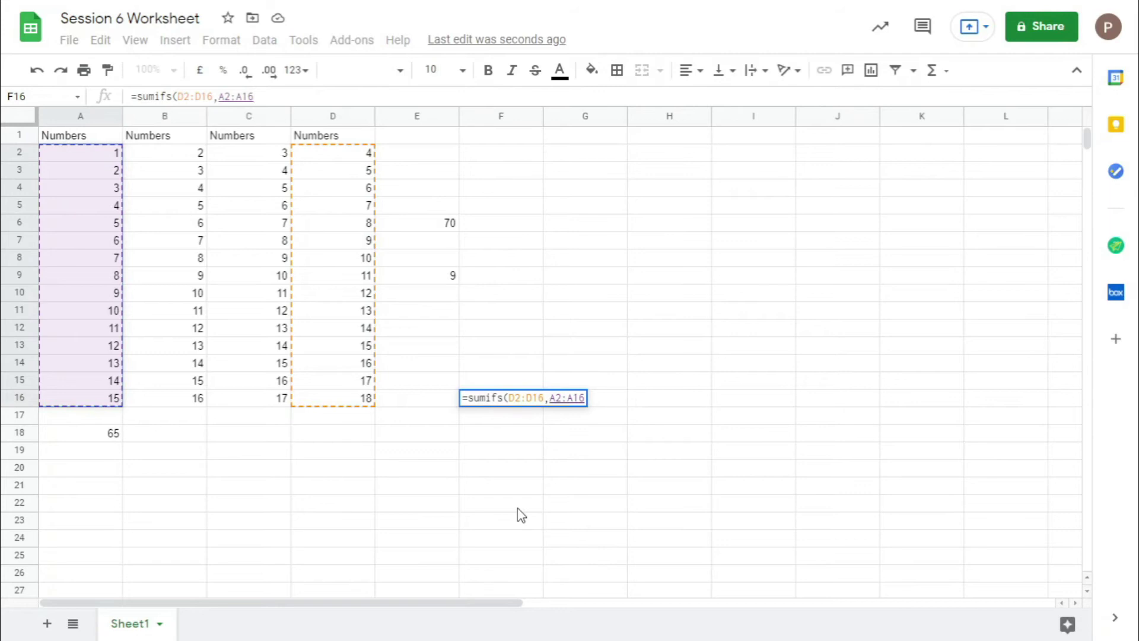
type(",")
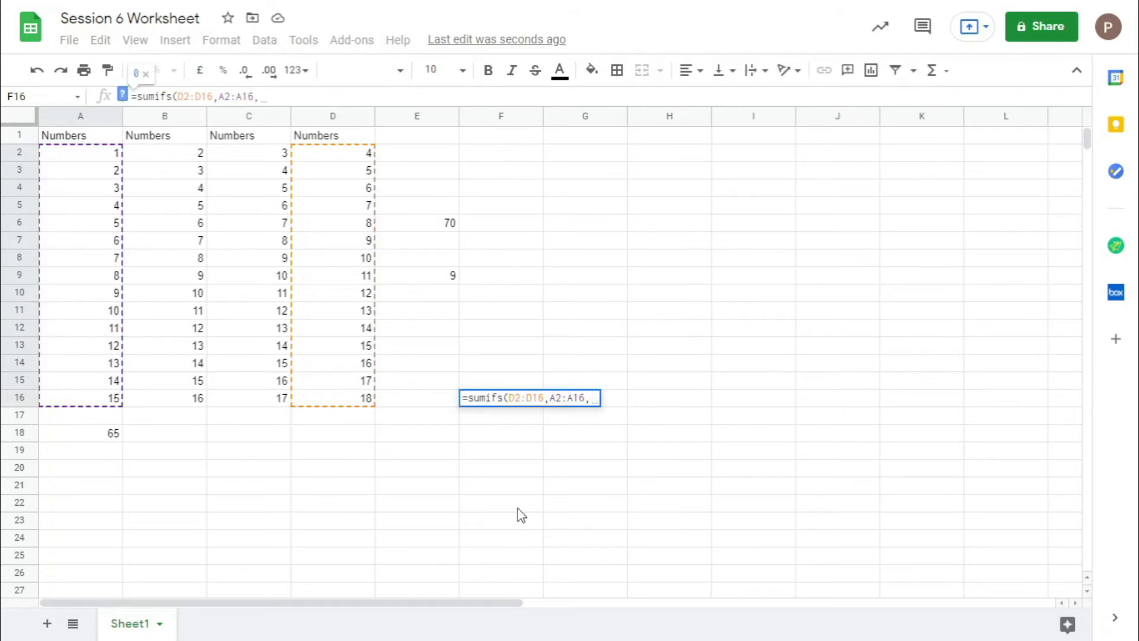
type("\">10\"")
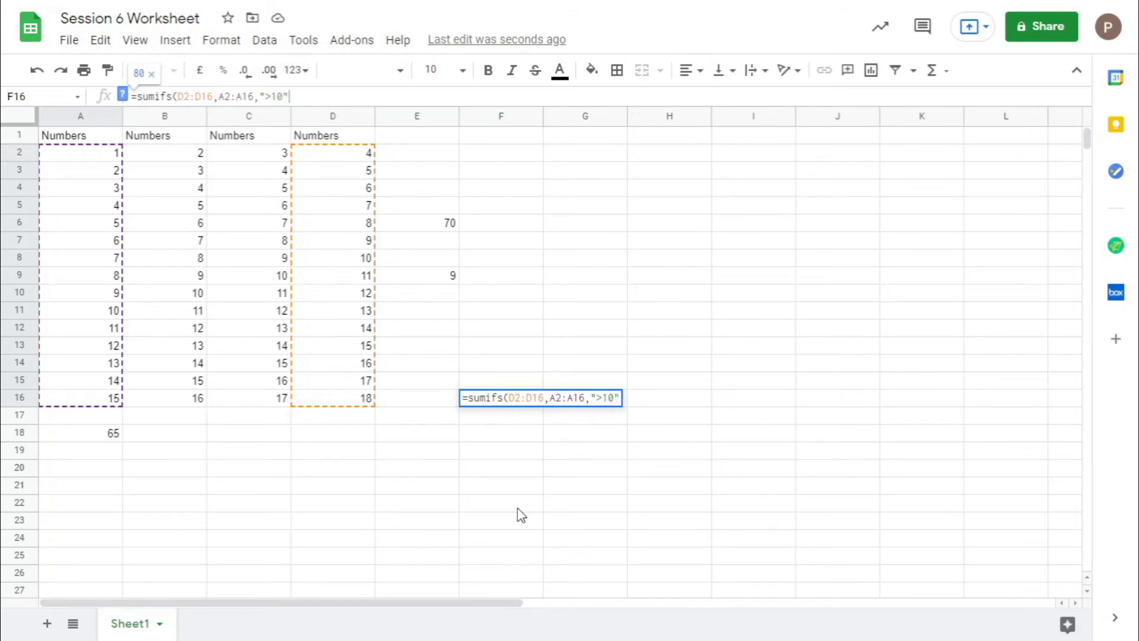
type(",")
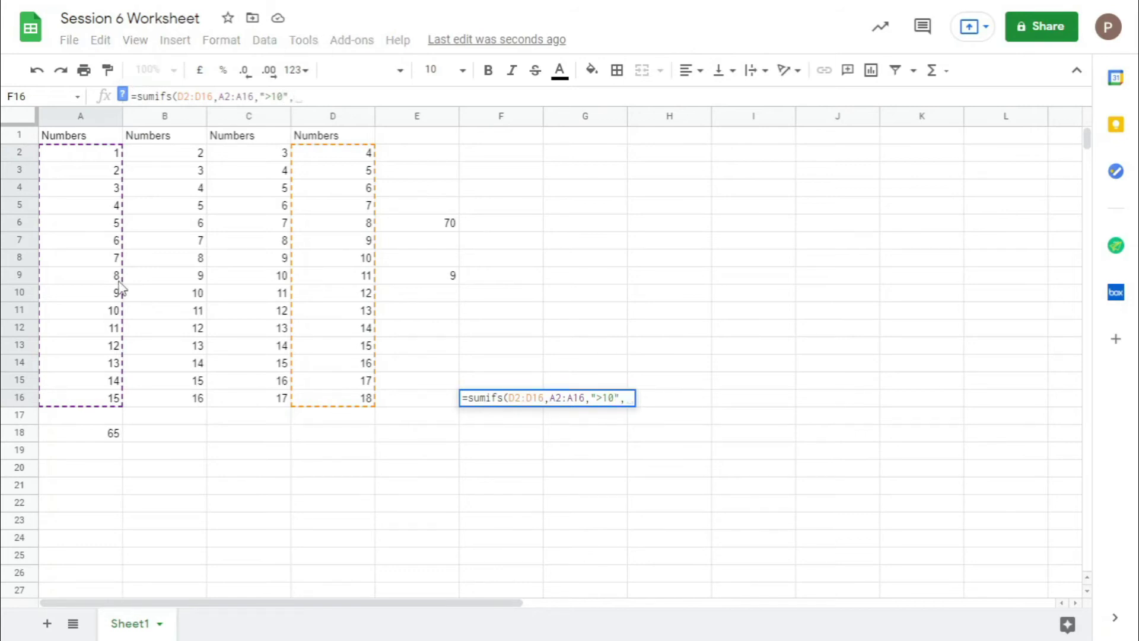
left_click_drag(167, 155, 178, 402)
type(",\">12\"")
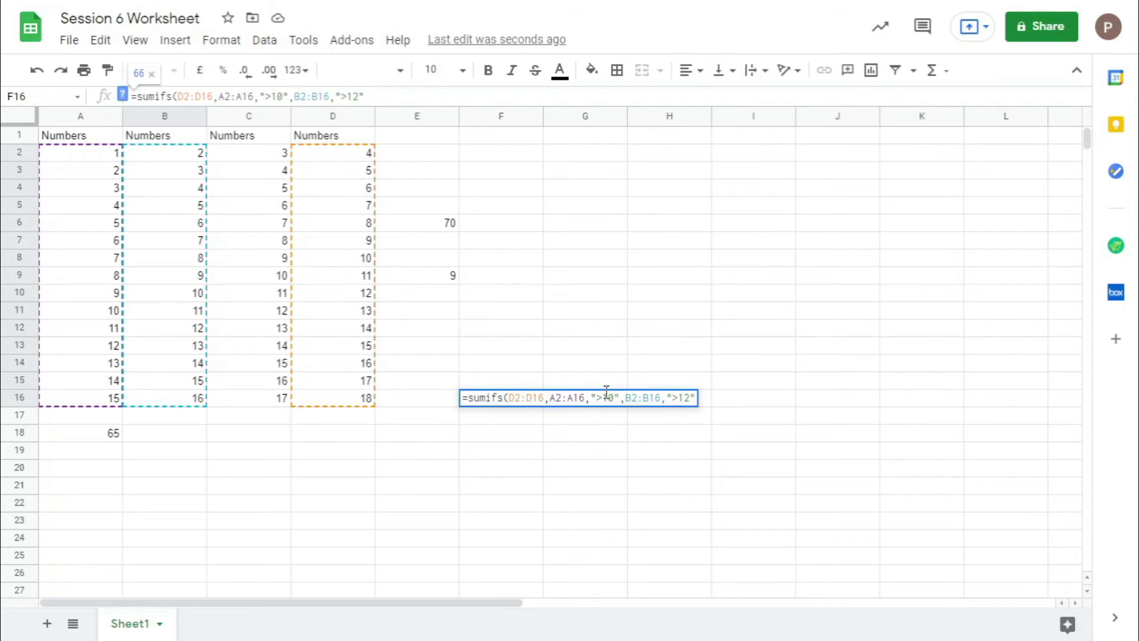
- Add C2:C16 with the criterion ">14" as the third condition and complete the SUMIFS formula in F16
type(",")
left_click_drag(259, 158, 275, 399)
right_click(273, 399)
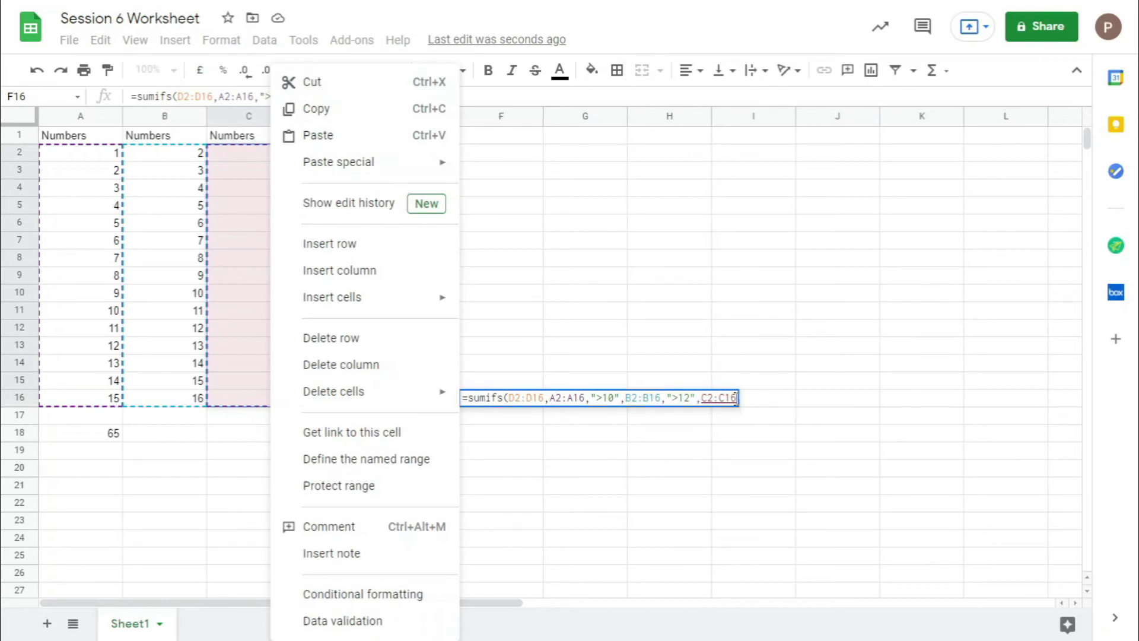
left_click(736, 398)
type(",\">13)")
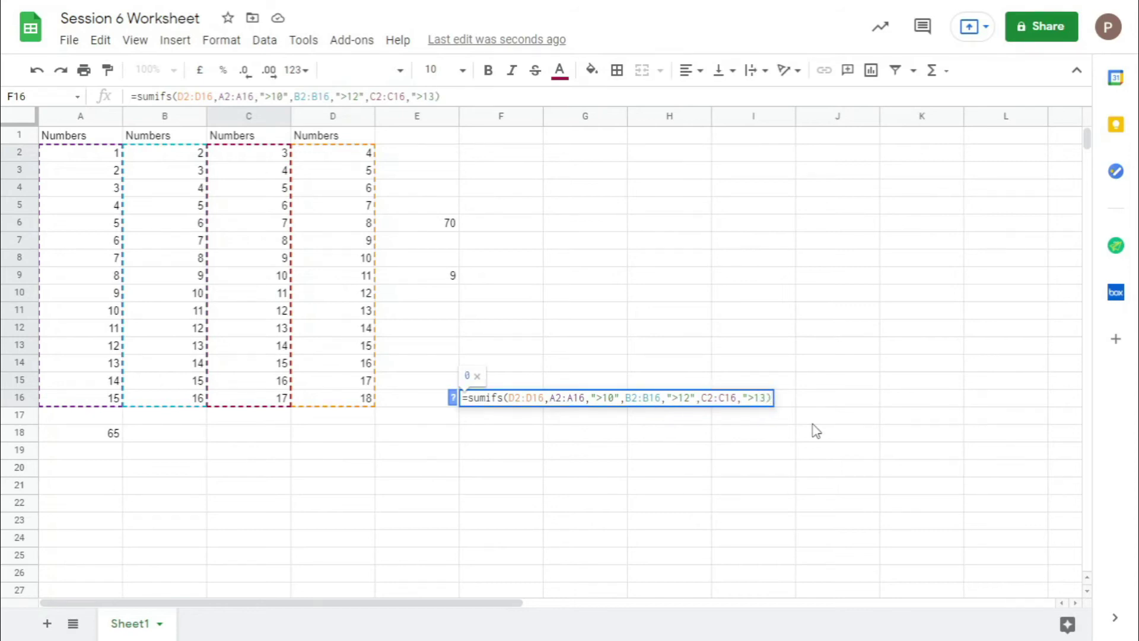
type("\"")
key("BackSpace")
type("4")
key("Return")
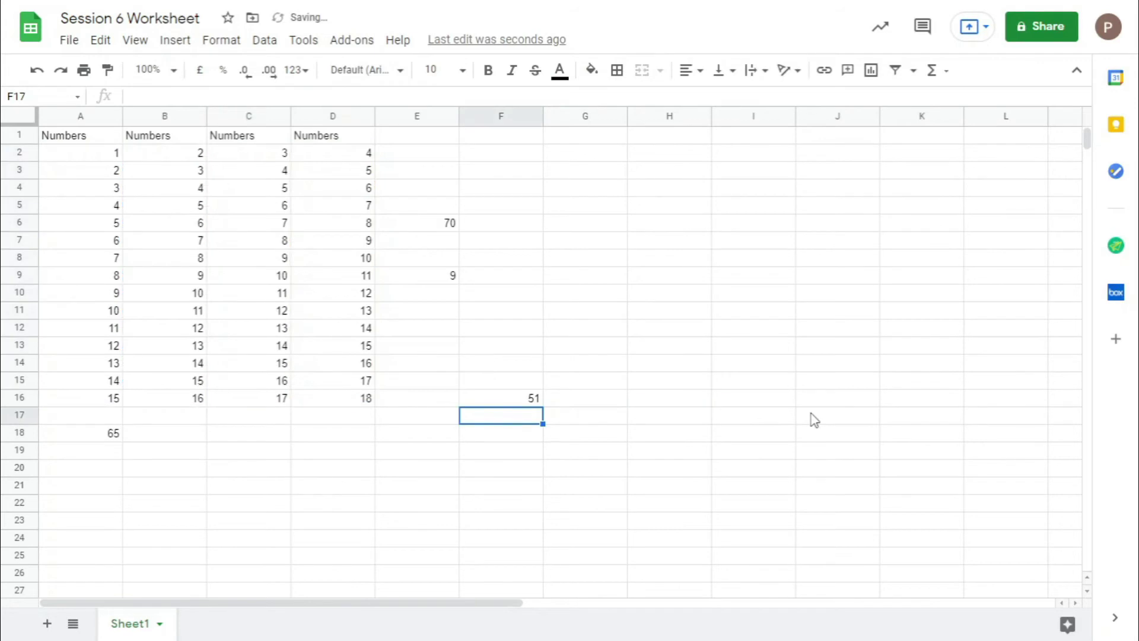
- Check the SUMIFS result in F16 against the sums of the matching cells at the end of column D
left_click(508, 401)
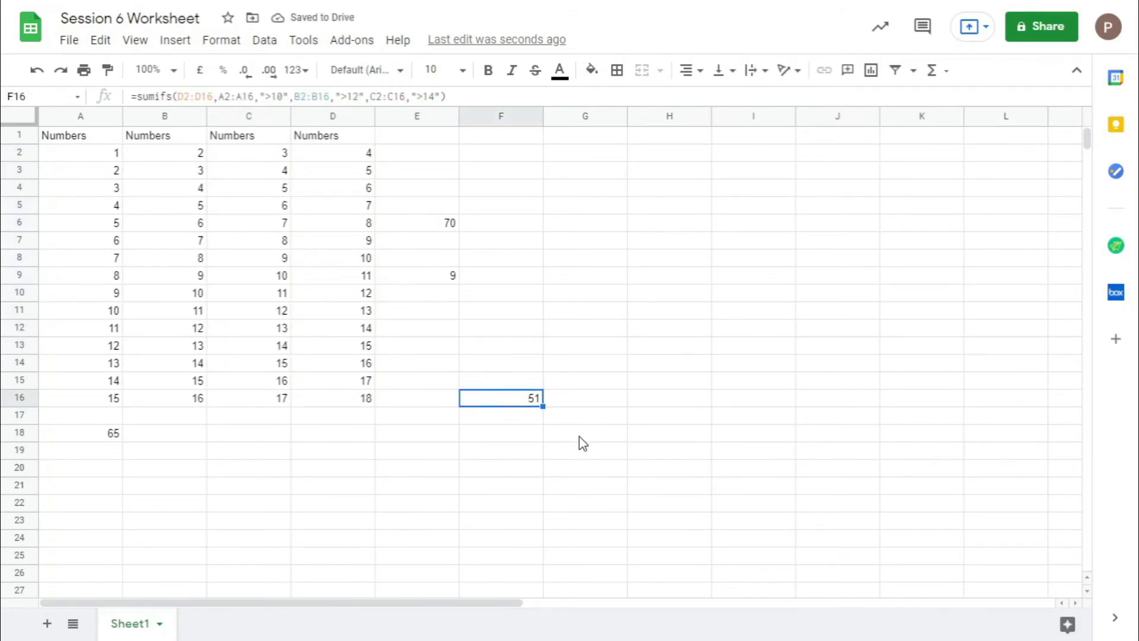
left_click_drag(350, 365, 354, 403)
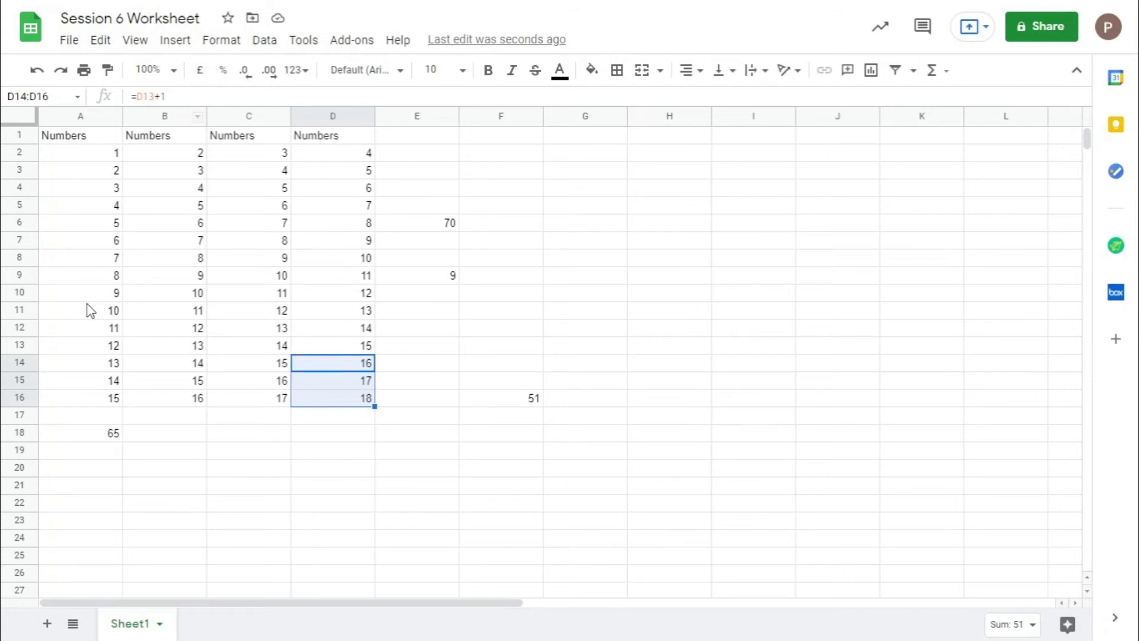
left_click_drag(328, 334, 332, 406)
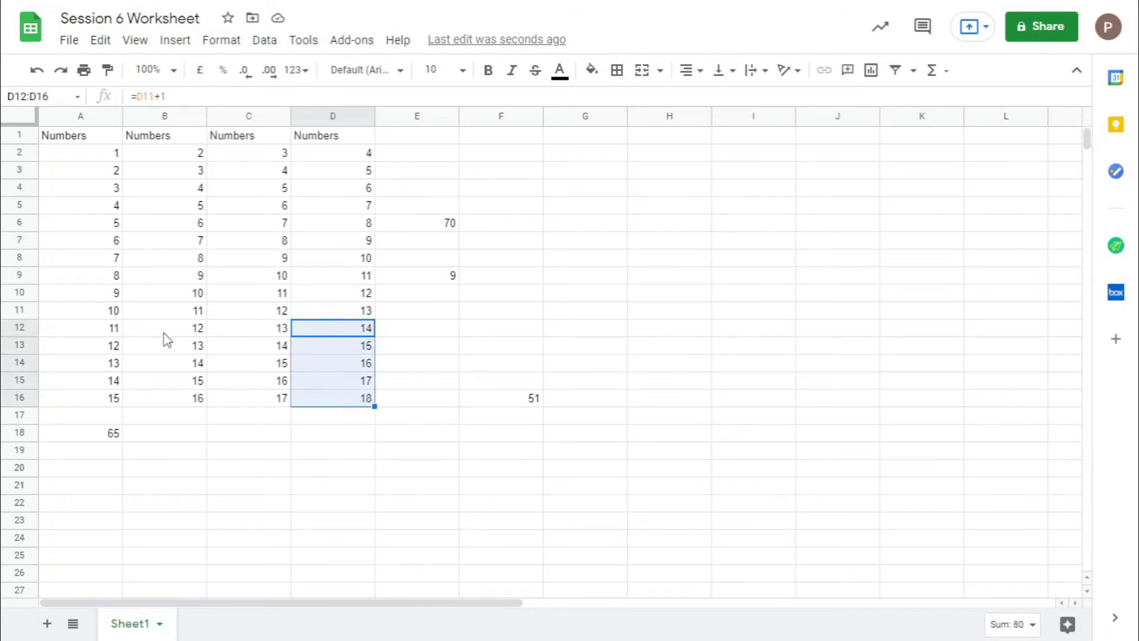
left_click_drag(336, 348, 297, 423)
left_click(268, 349)
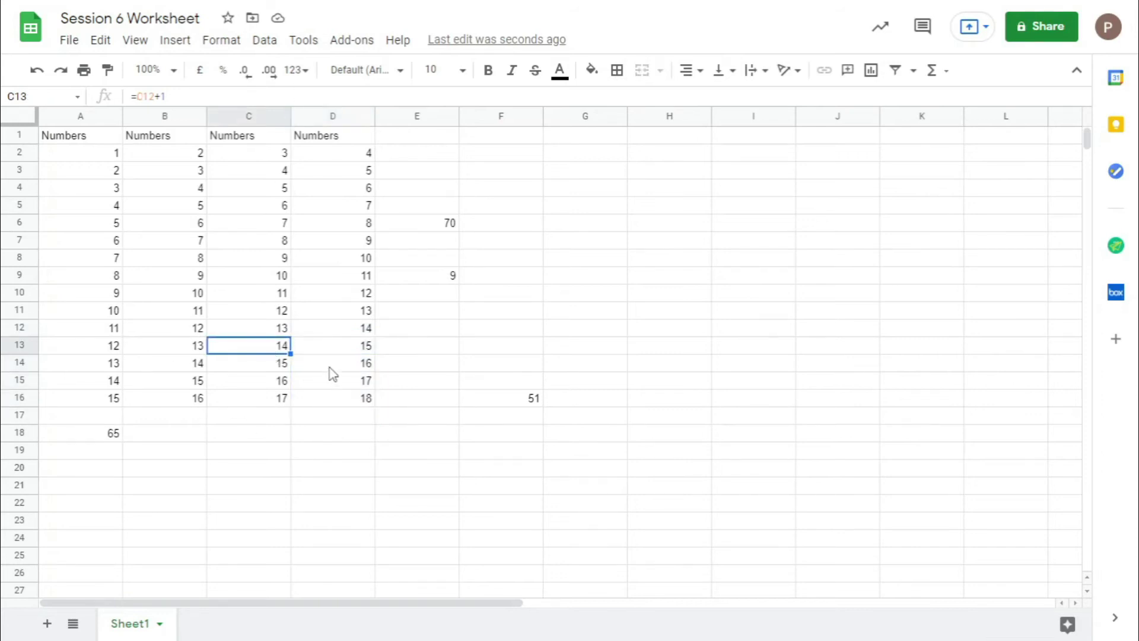
left_click_drag(328, 366, 334, 403)
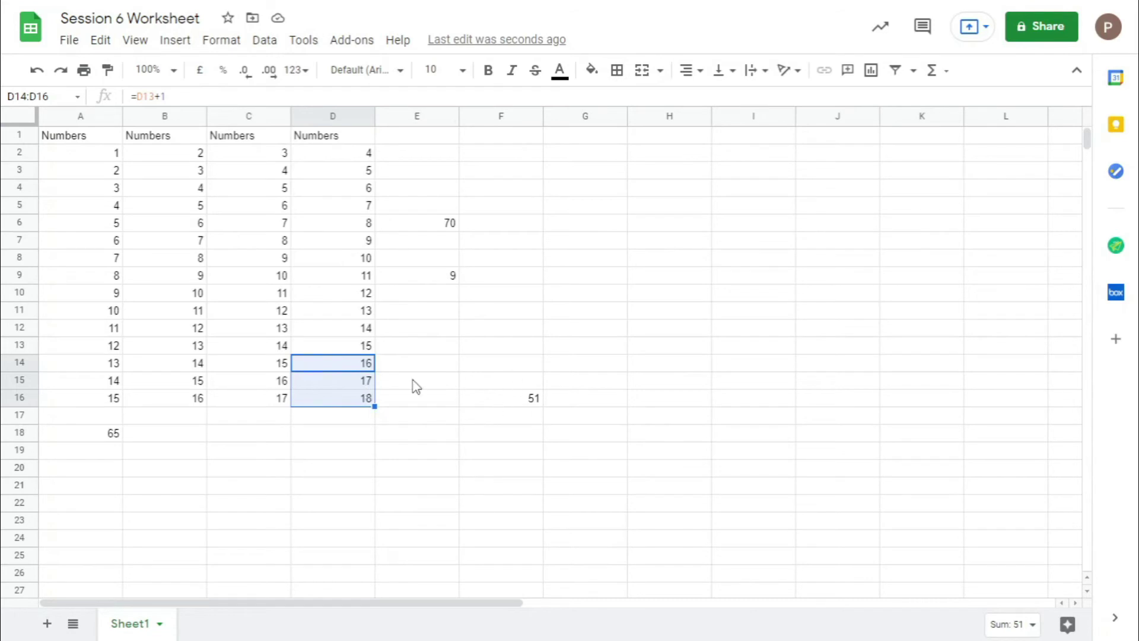
left_click(493, 398)
- Start a COUNTIFS formula in F12 and review its argument help
left_click(534, 332)
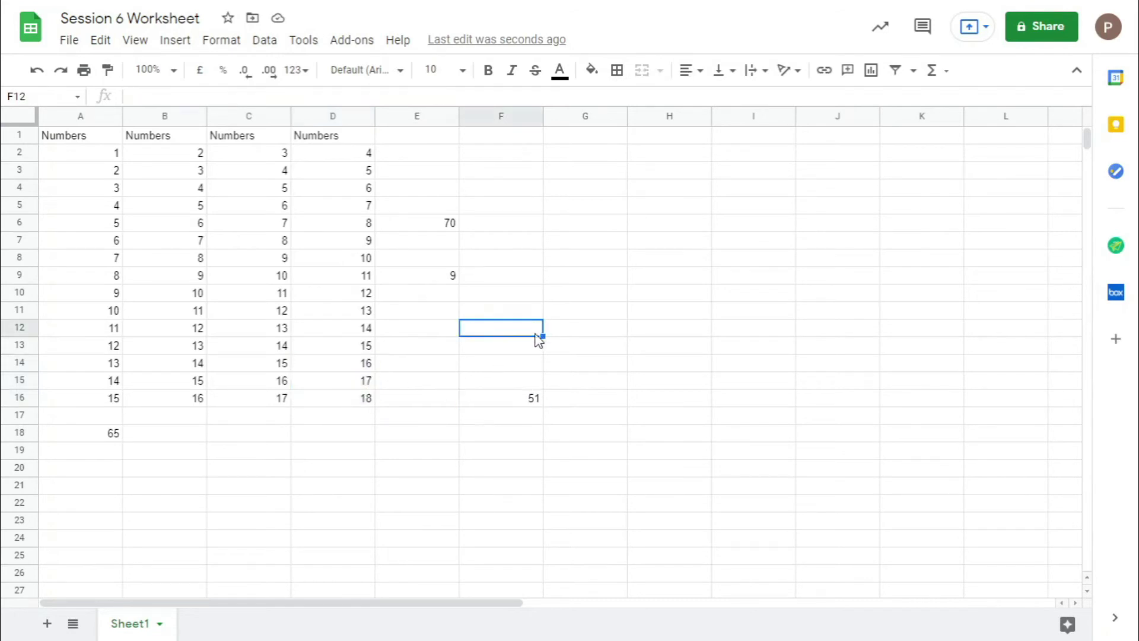
type("=Cou")
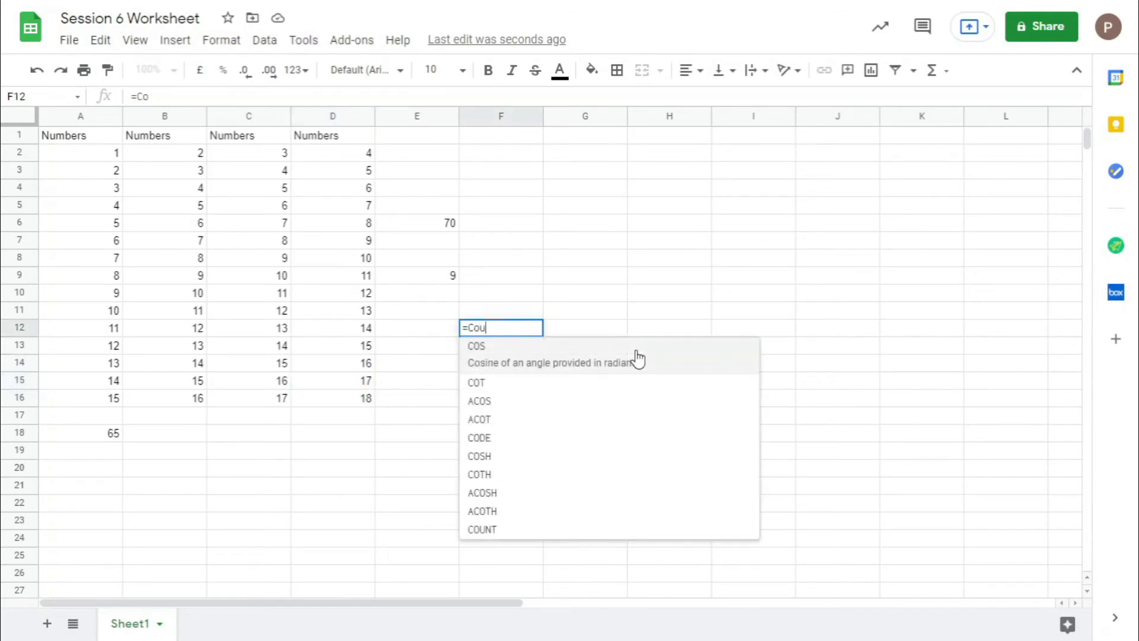
type("nt")
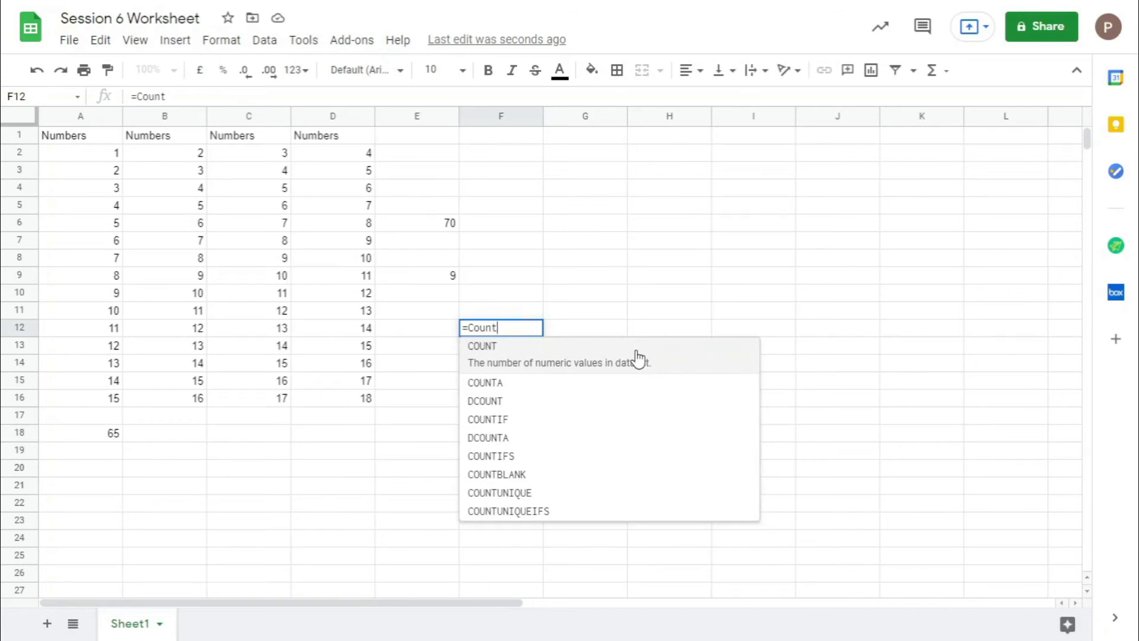
type("ifs")
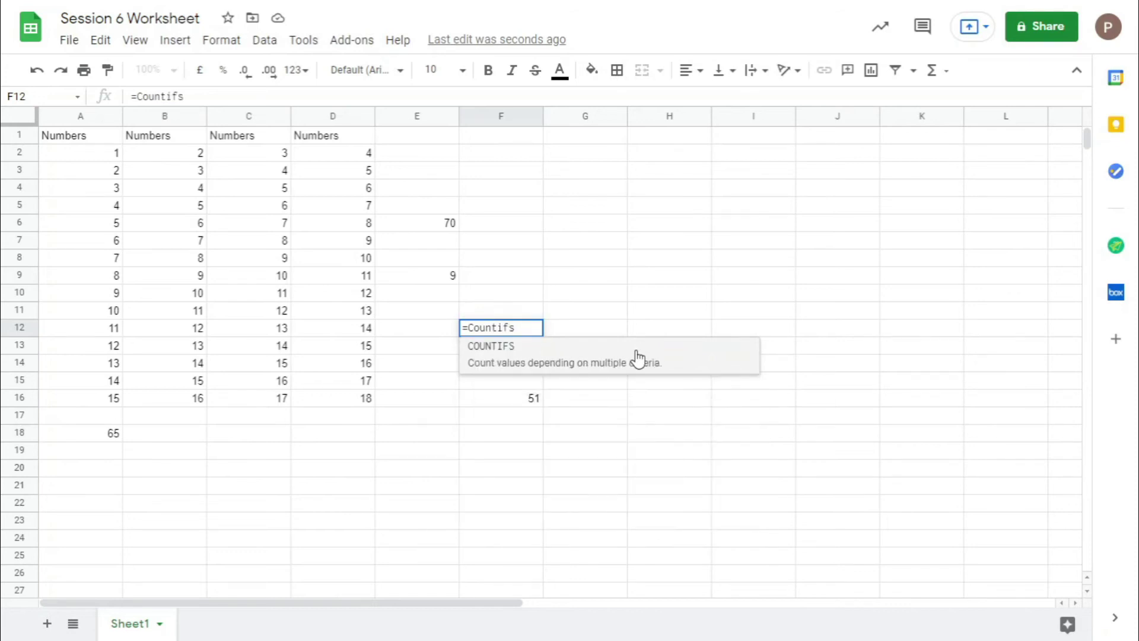
left_click(636, 366)
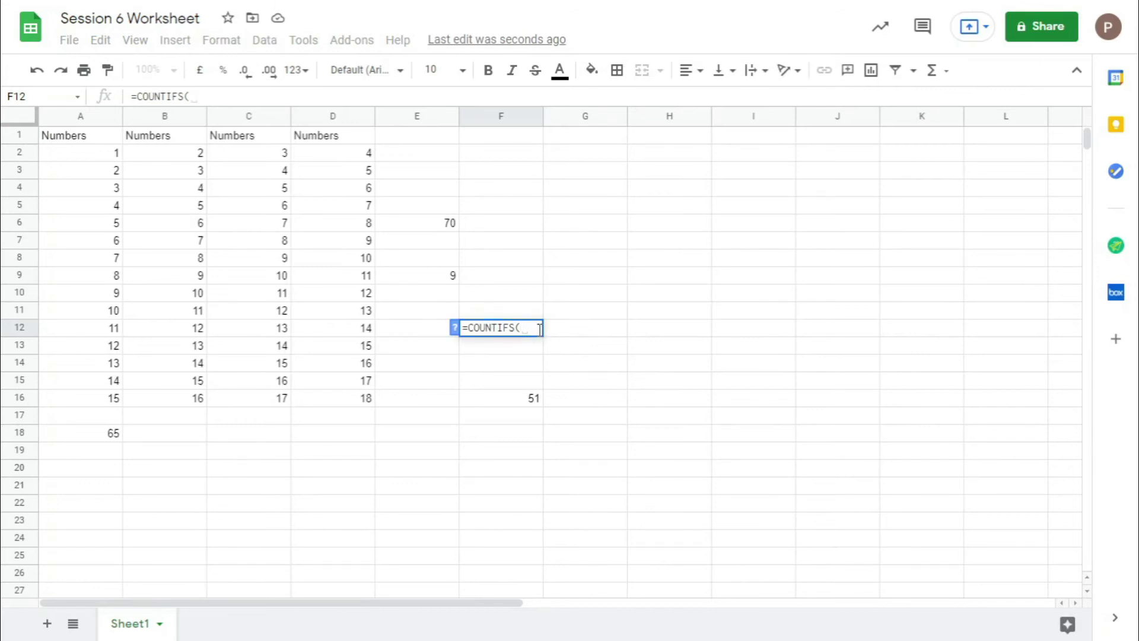
left_click(455, 328)
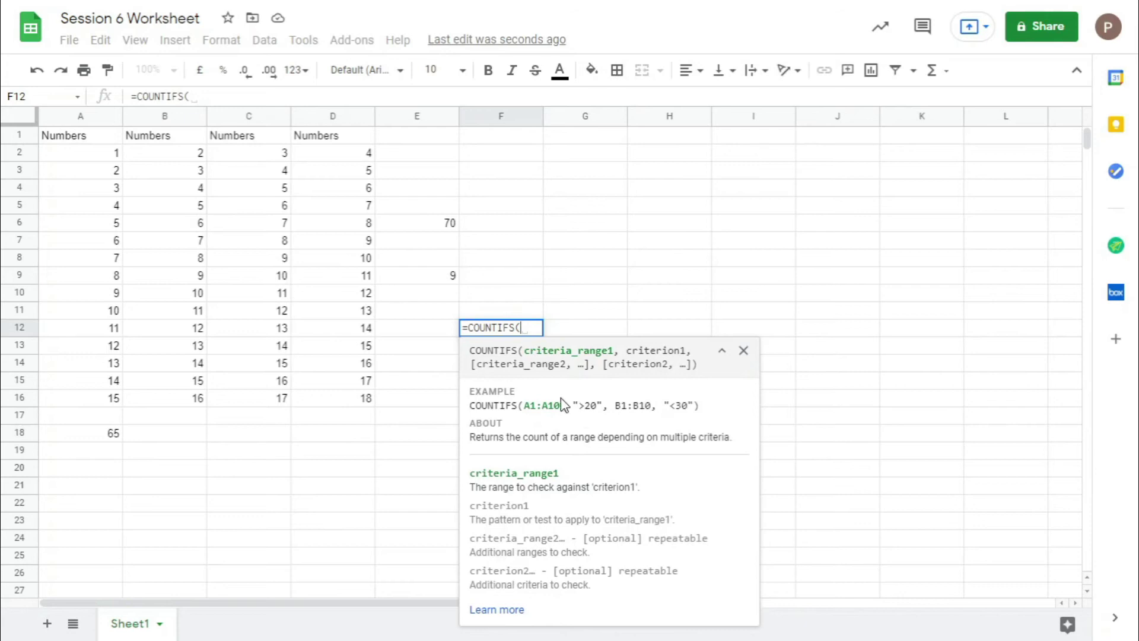
left_click(744, 351)
- Add the criteria pairs A2:A16 with ">10" and B2:B16 with ">11" to the COUNTIFS formula in F12
left_click_drag(84, 153, 84, 401)
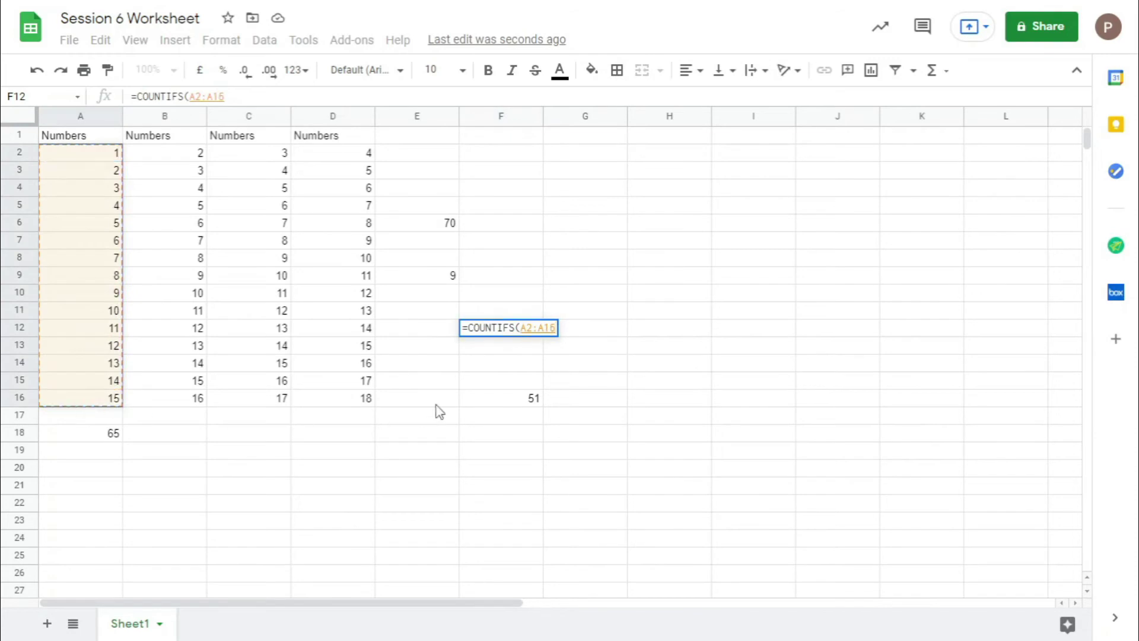
type(",\"?")
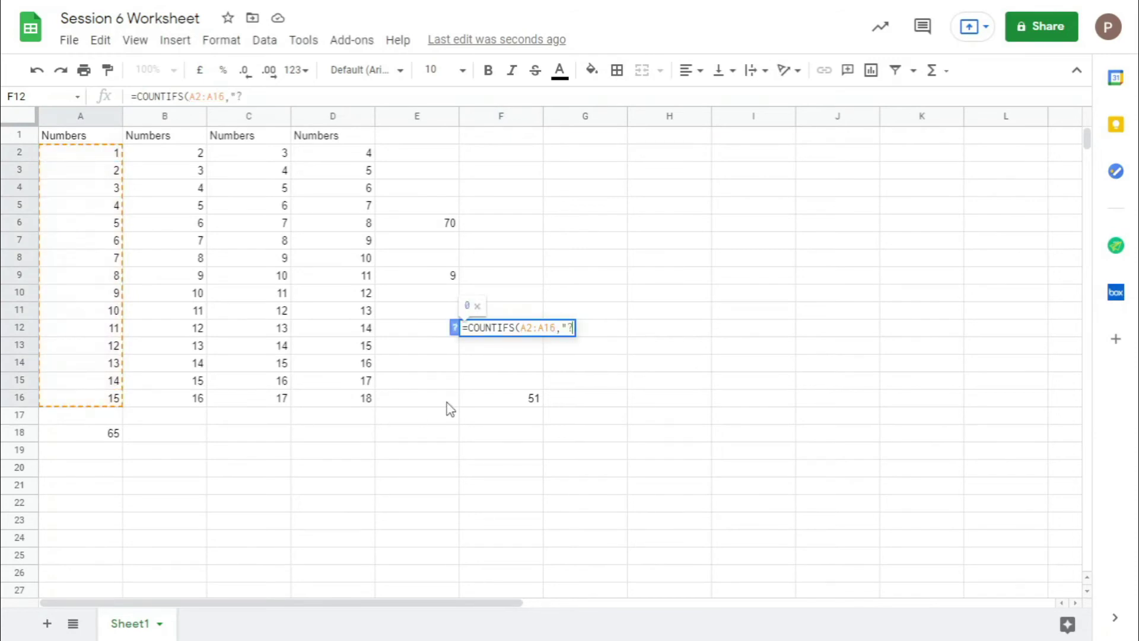
key("BackSpace")
type(">1")
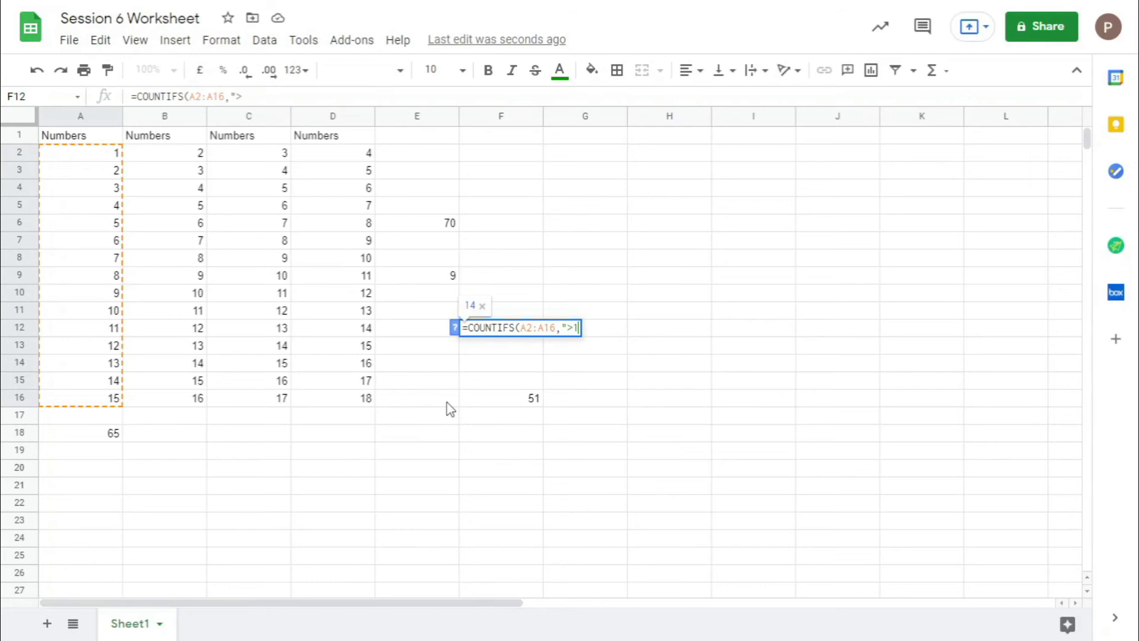
type("0\",")
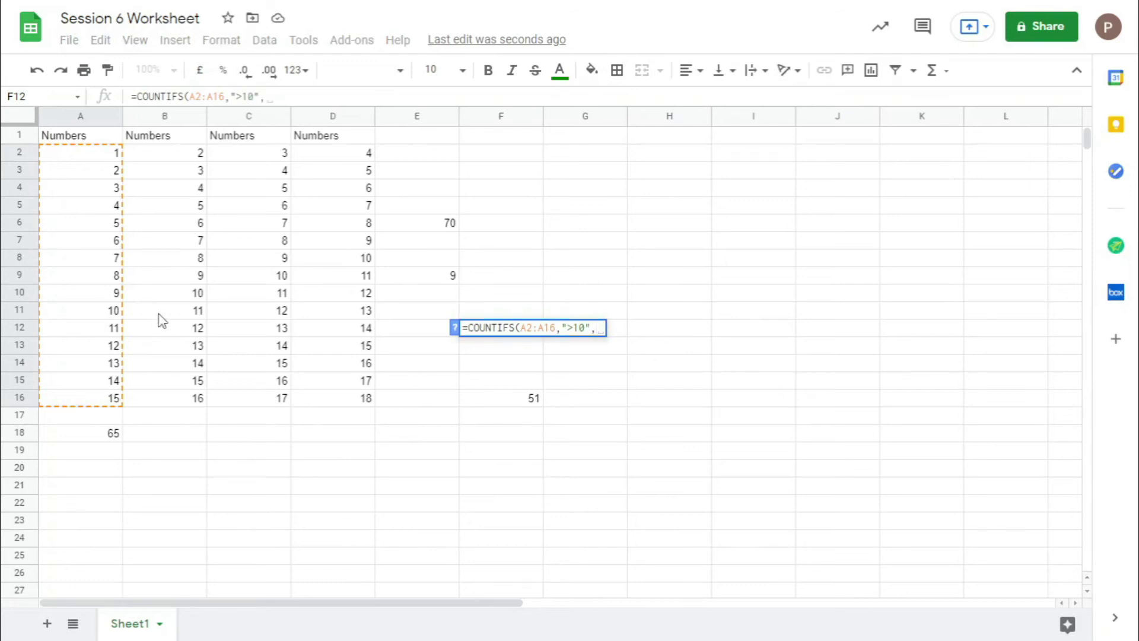
left_click(175, 139)
left_click_drag(178, 154, 176, 405)
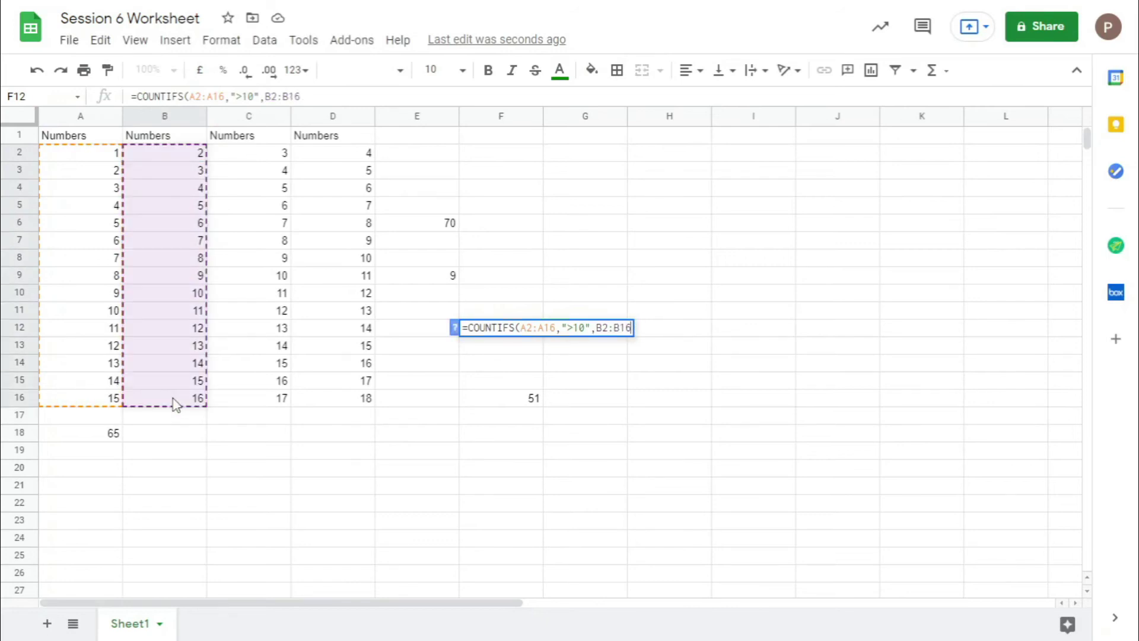
type(",\">")
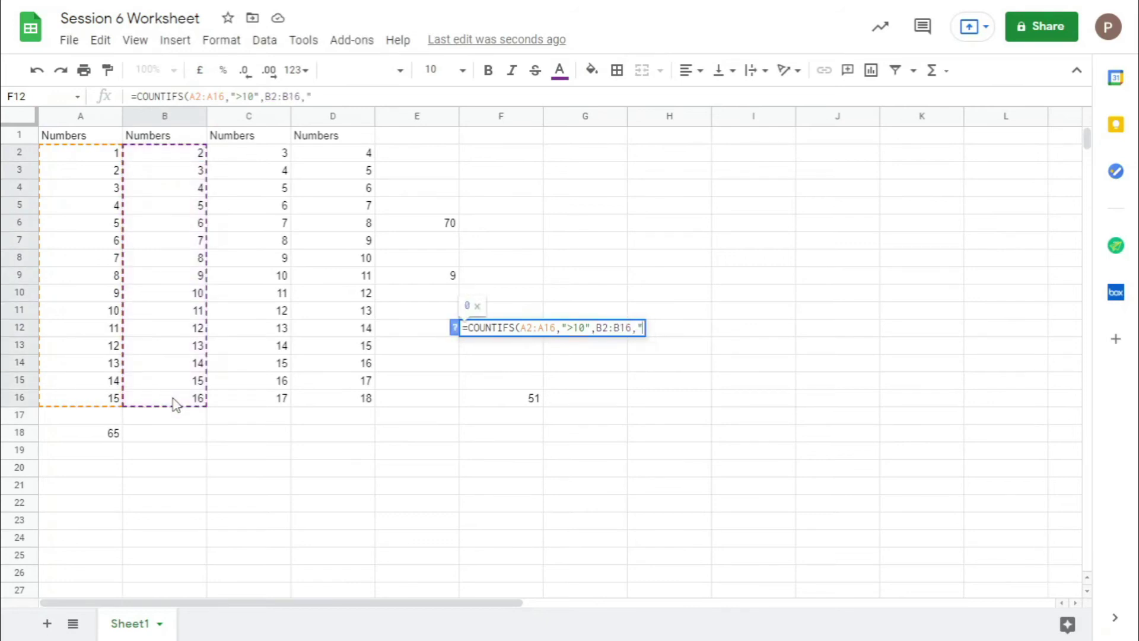
type("11\",")
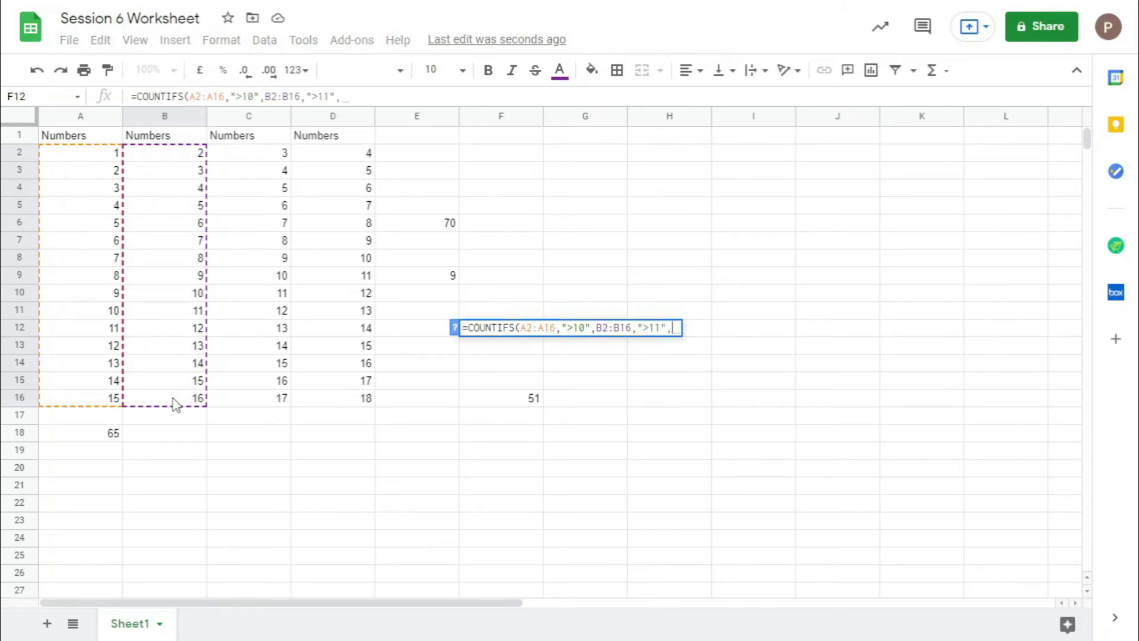
- Add C2:C16 with the criterion ">15" as the third condition of the COUNTIFS formula
left_click(261, 155)
left_click_drag(266, 176, 279, 402)
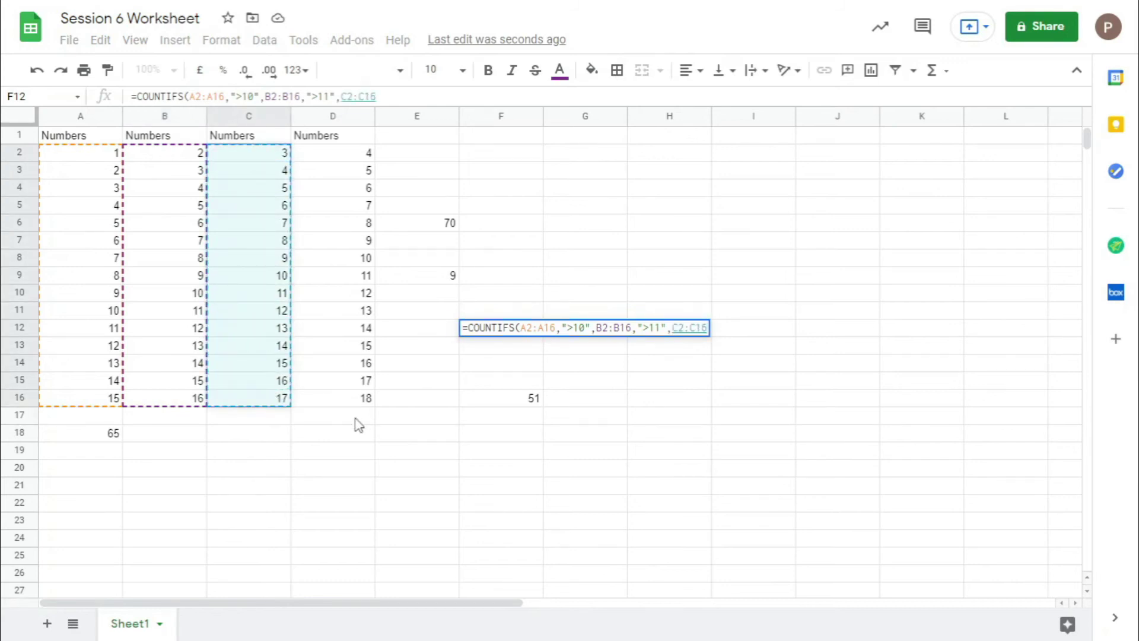
type(",\">")
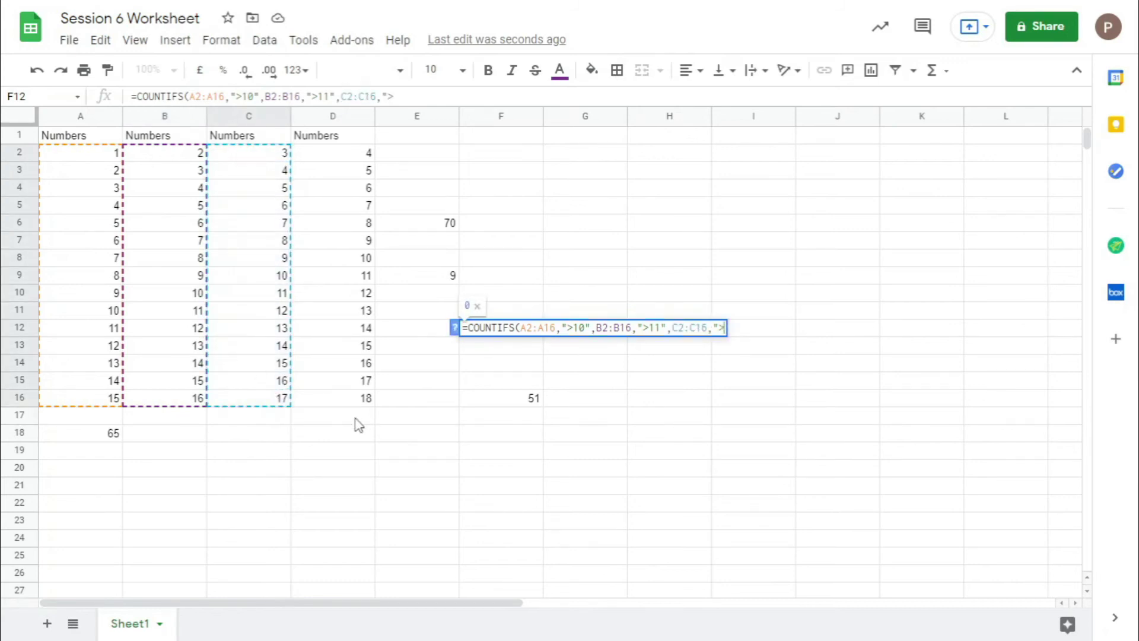
type("15\",")
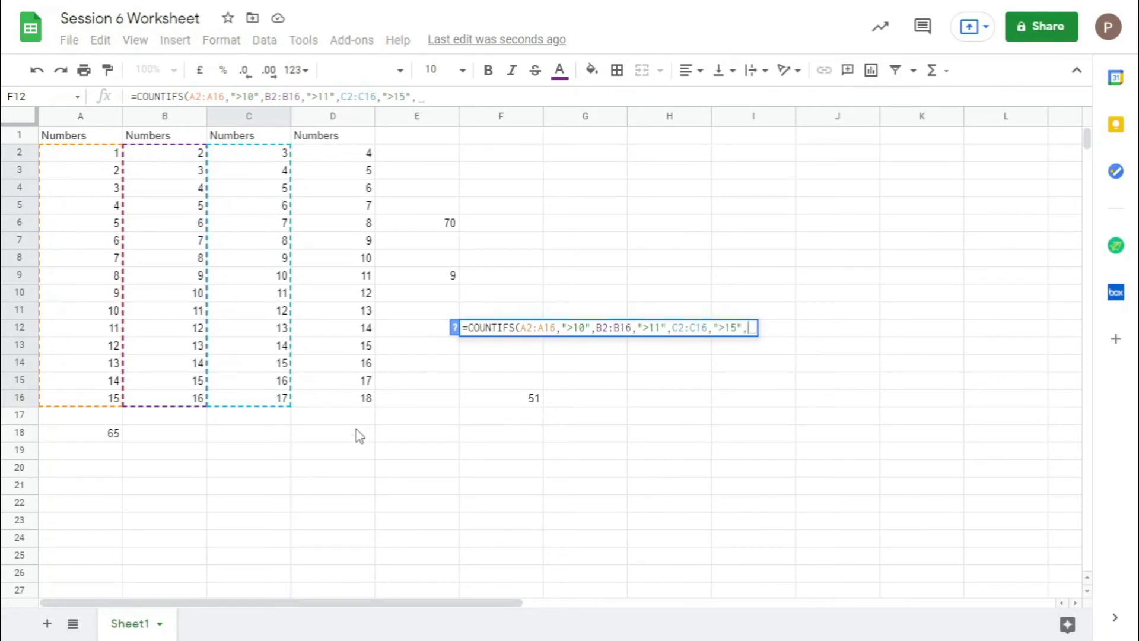
- Add D2:D16 with the criterion ">16" as the fourth condition and complete the COUNTIFS formula in F12
left_click_drag(336, 155, 375, 403)
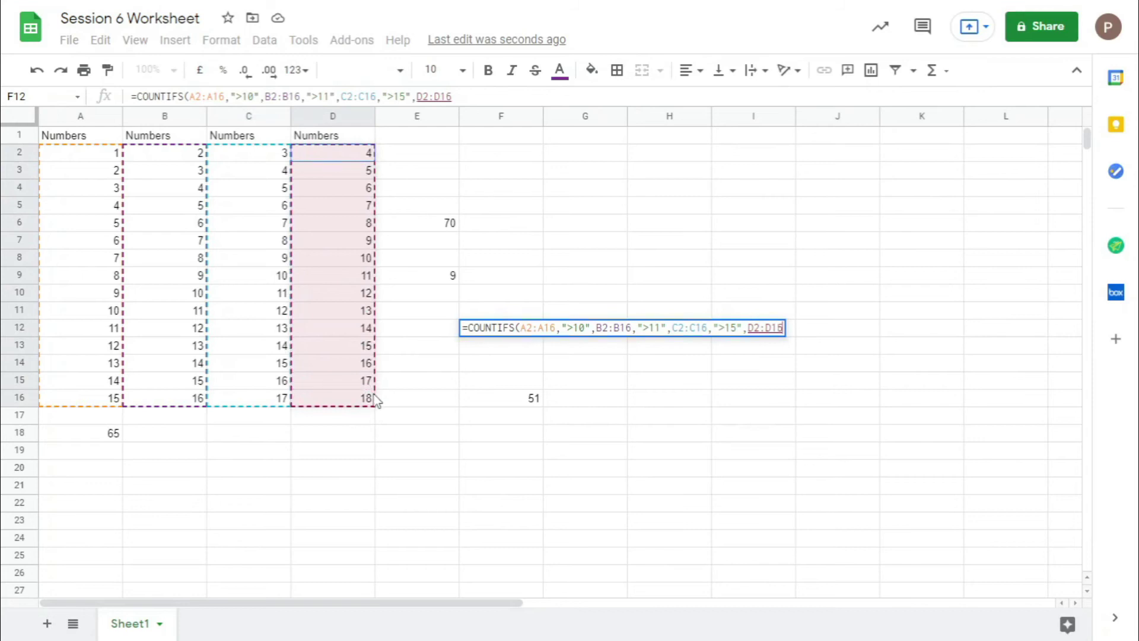
right_click(375, 403)
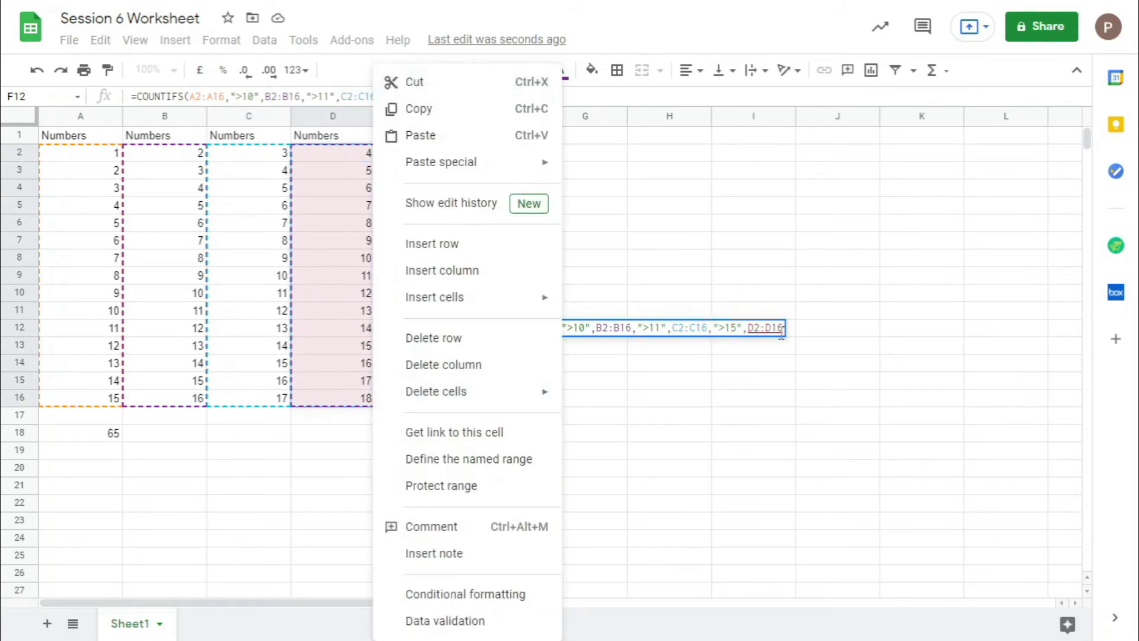
key("Escape")
type(",\">")
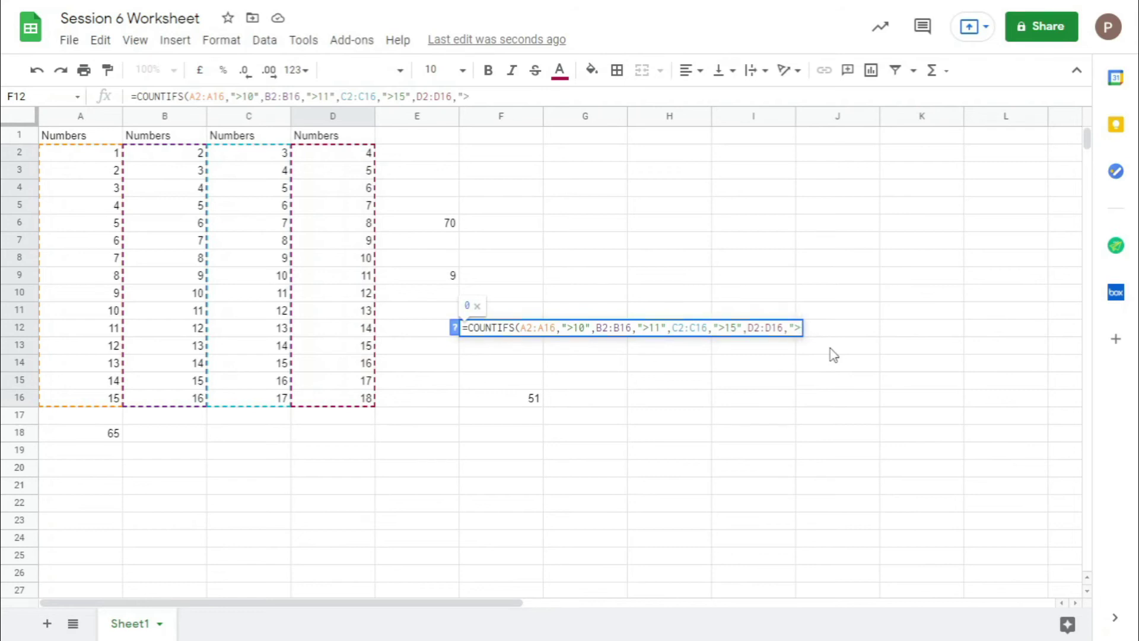
type("16\"")
key("Return")
- Review the COUNTIFS formula in F12 and compare its result with the matching cells at the end of column D
left_click(536, 333)
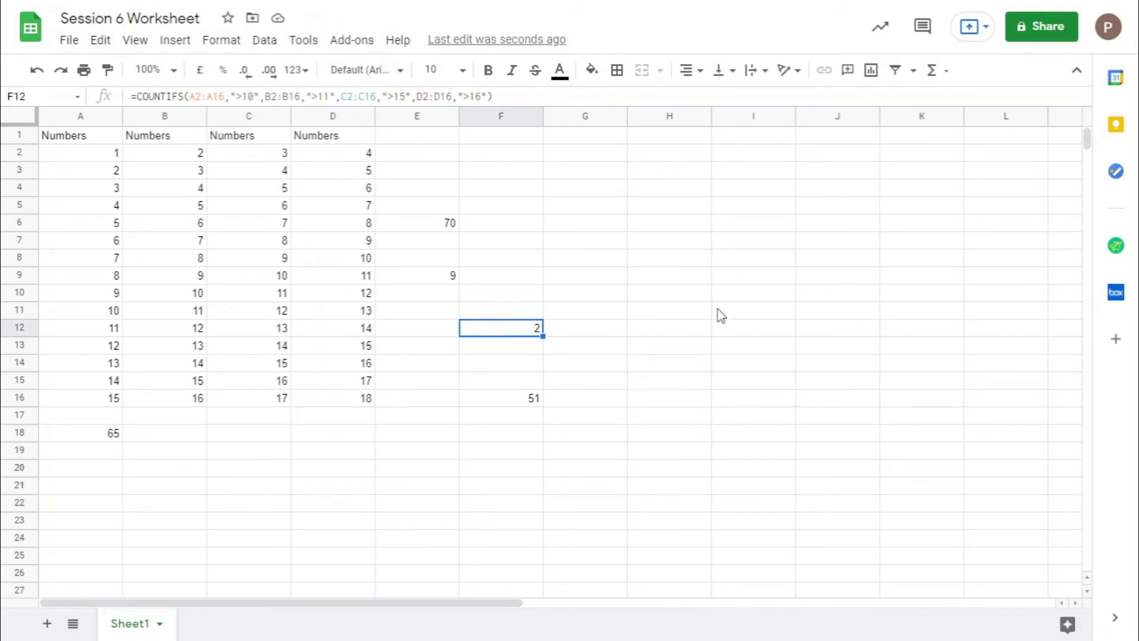
double_click(524, 333)
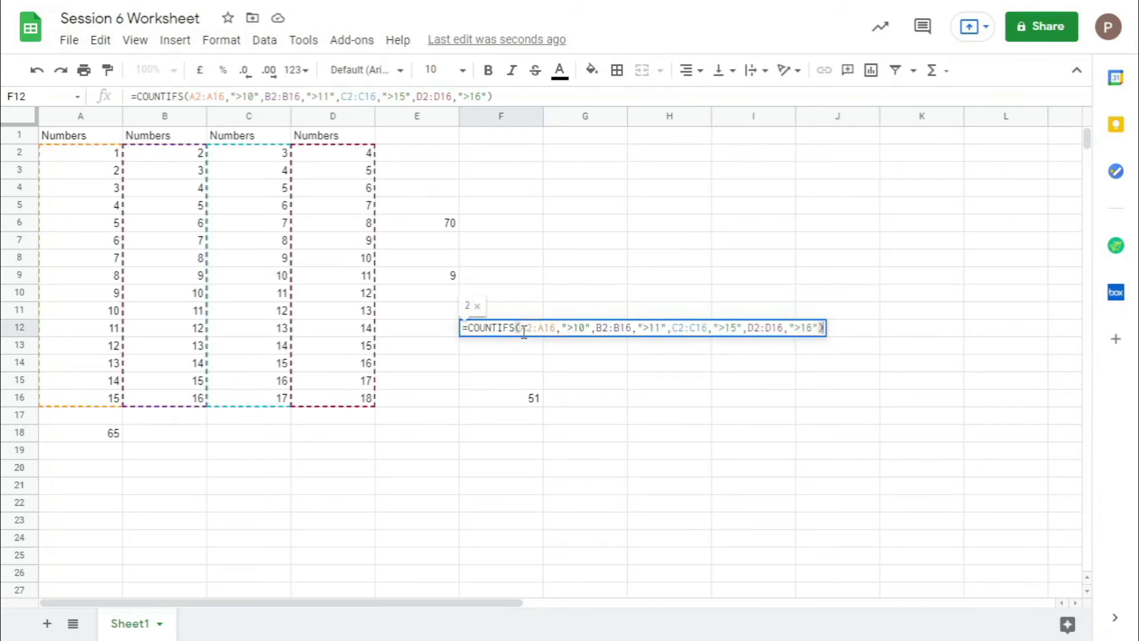
left_click(542, 369)
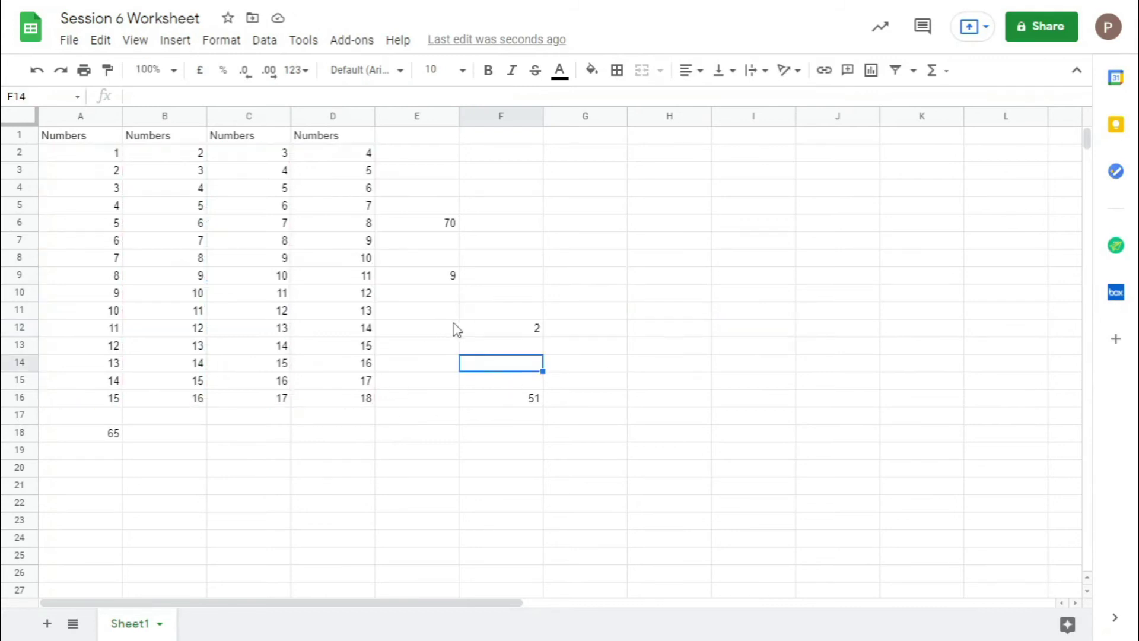
left_click(481, 331)
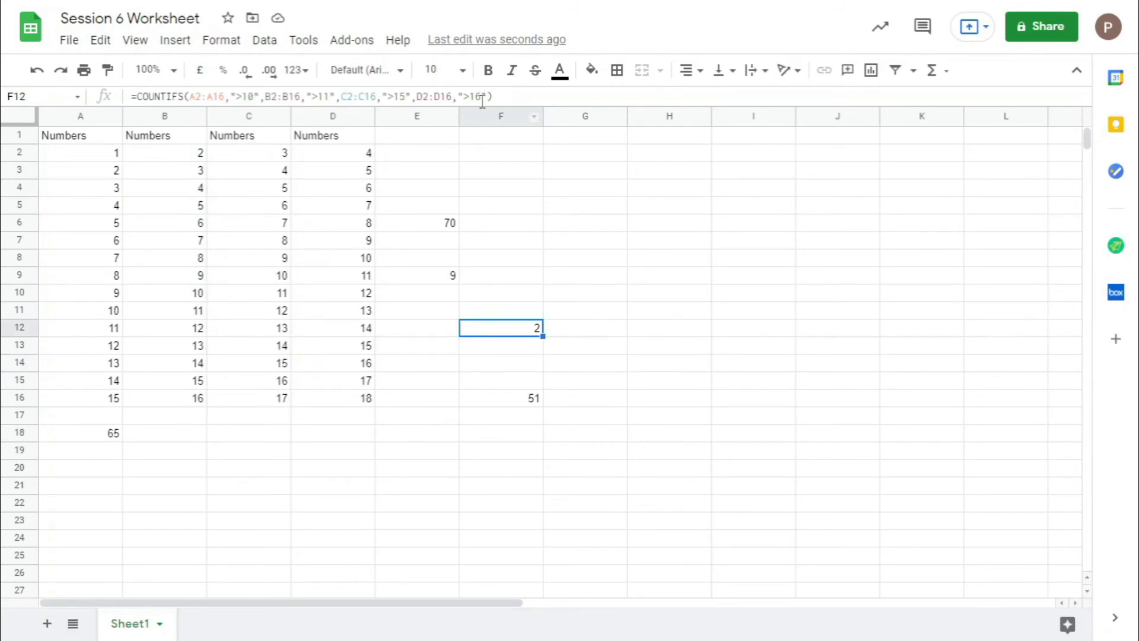
left_click(366, 368)
left_click(354, 387)
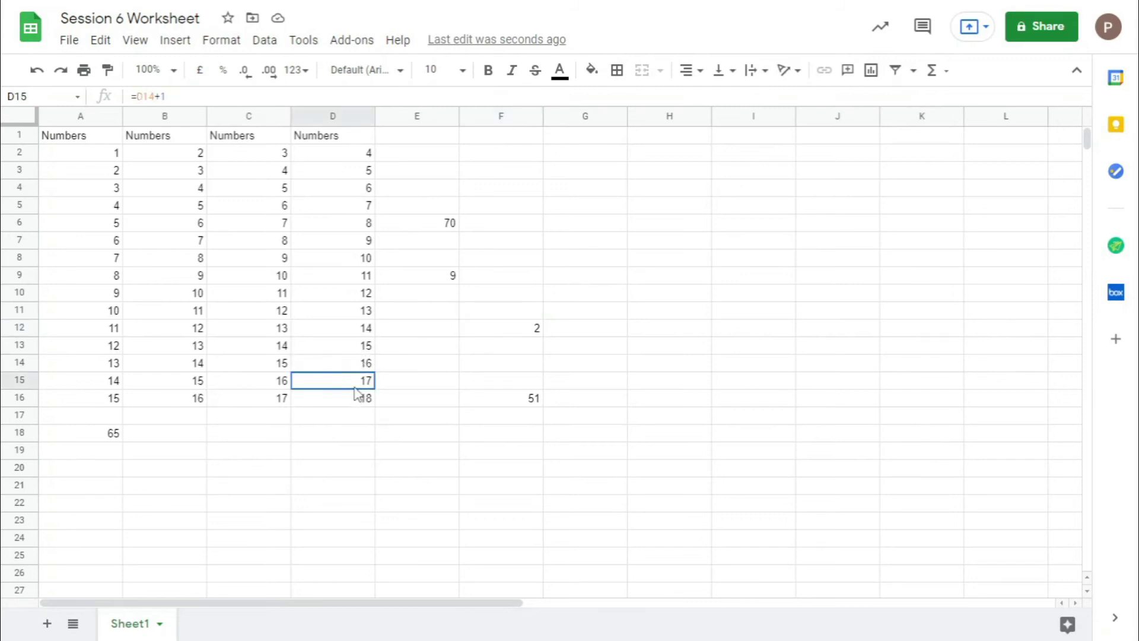
left_click_drag(354, 388, 357, 405)
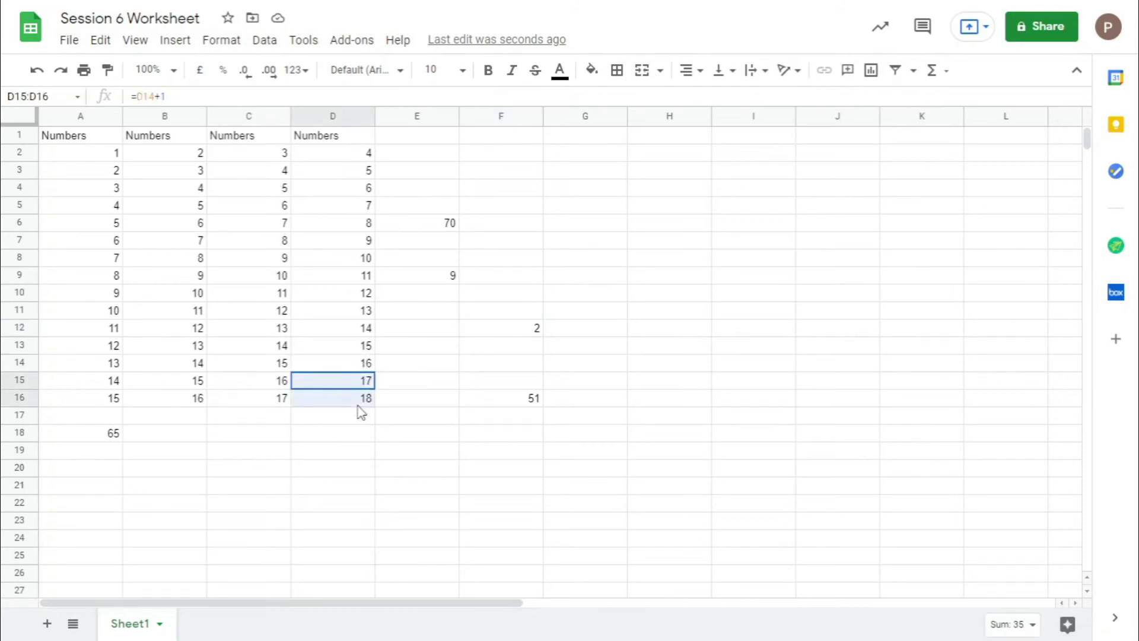
- Change the criterion for D2:D16 in the F12 COUNTIFS formula to ">10"
left_click(537, 332)
left_click(482, 96)
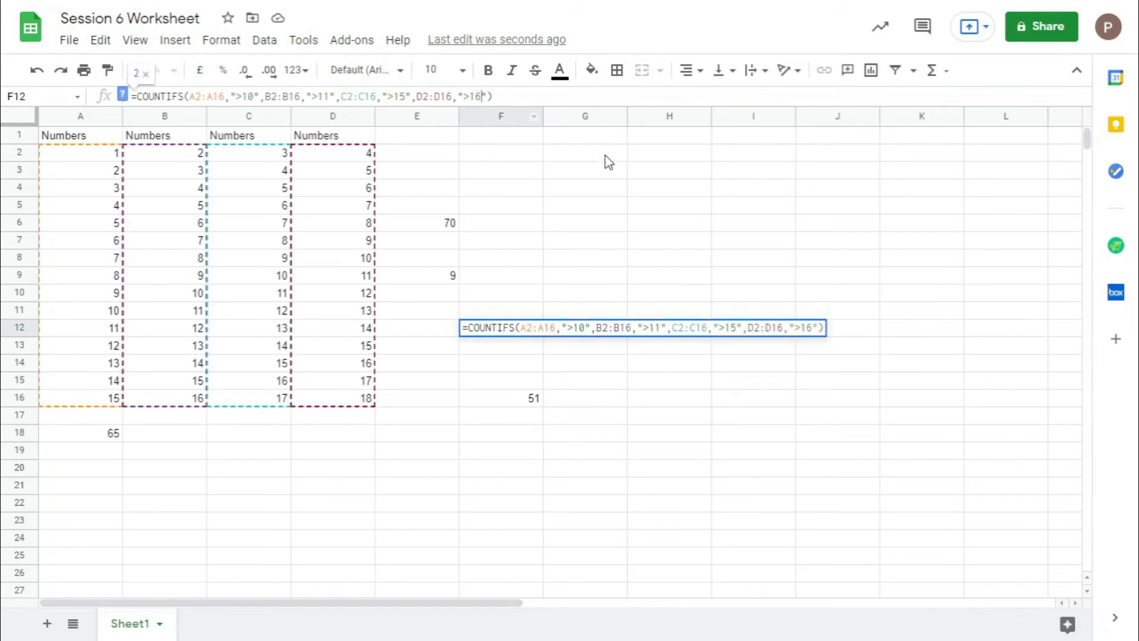
key("Return")
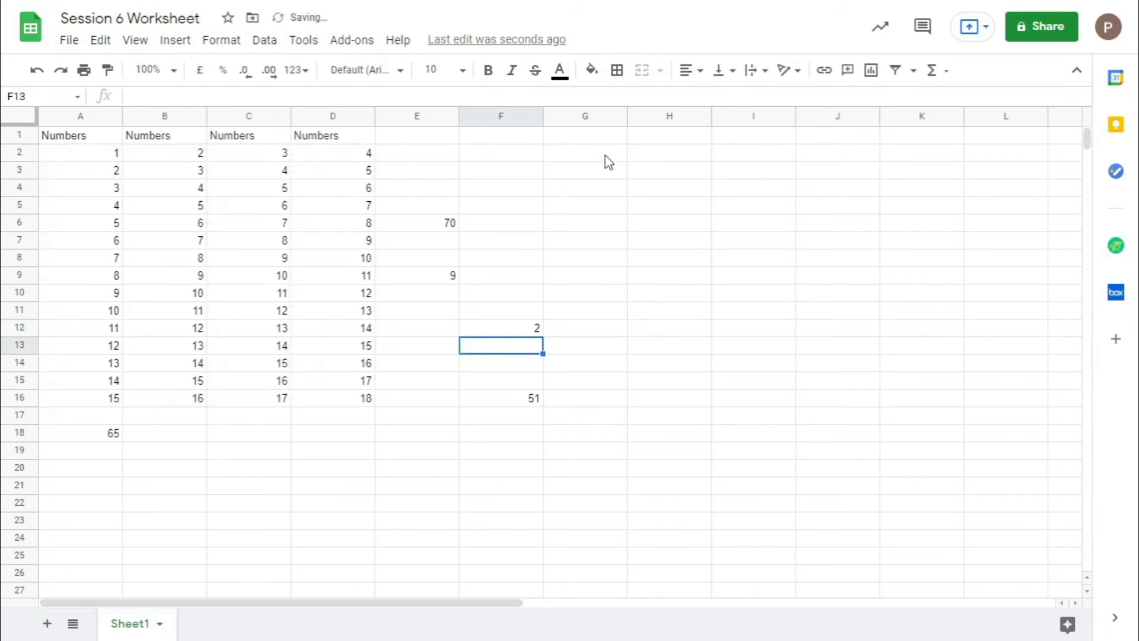
- Check the matching cells C15:C16, and change the criterion for C2:C16 in the F12 formula to ">14"
left_click(541, 330)
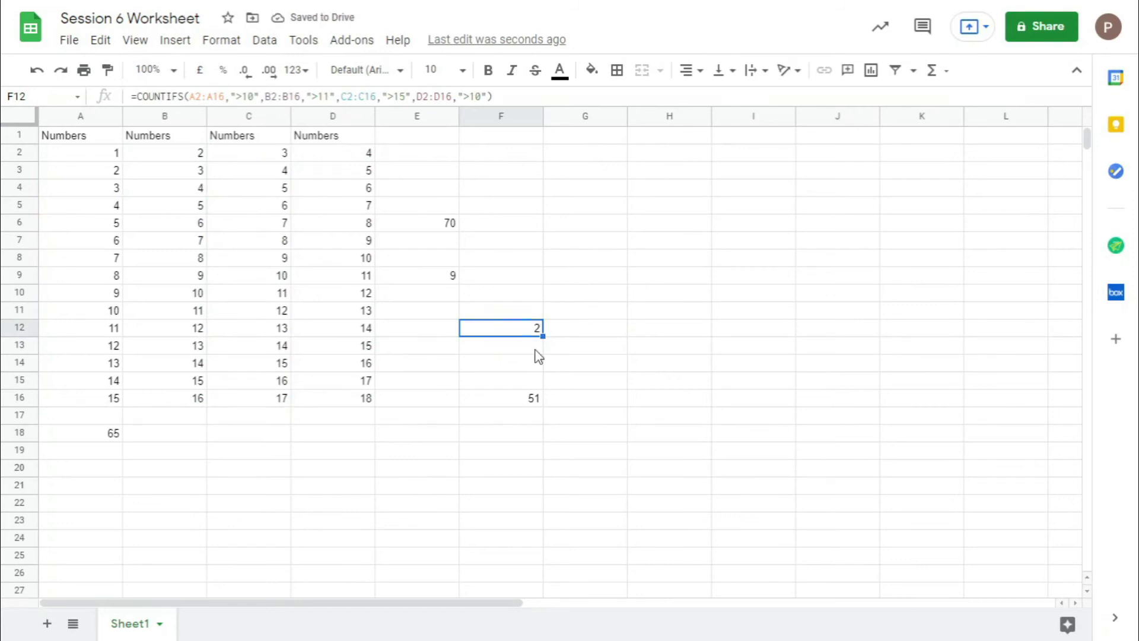
mouse_move(275, 385)
left_mouse_down()
mouse_move(271, 424)
mouse_move(273, 399)
left_mouse_up()
left_click(407, 97)
key("BackSpace")
type("4\",D2:D16,\">10\")")
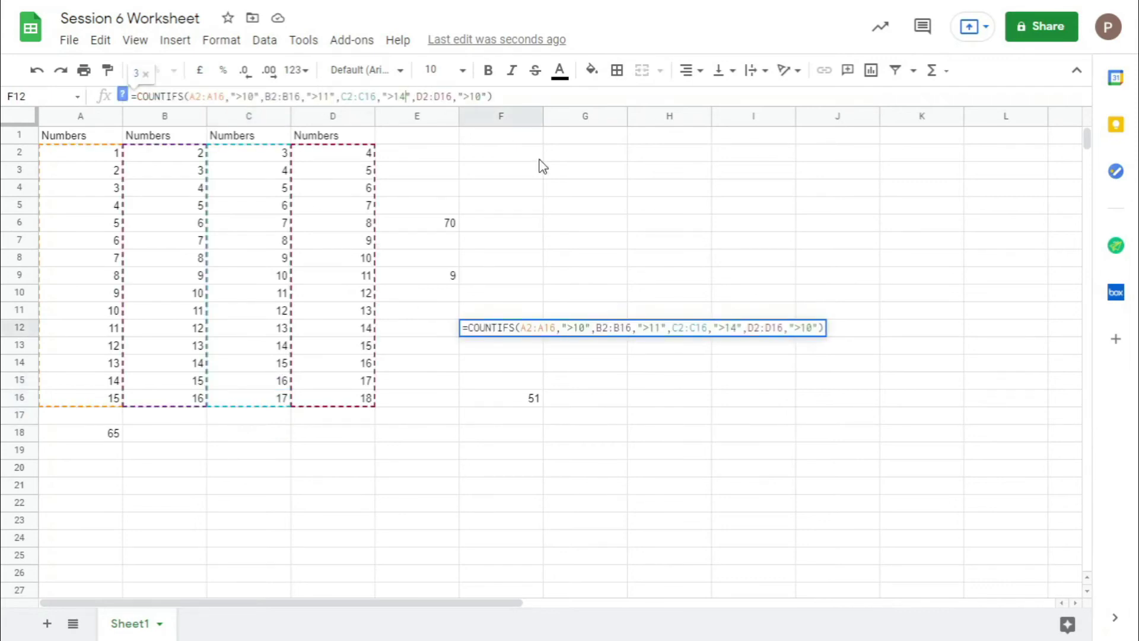
key("Return")
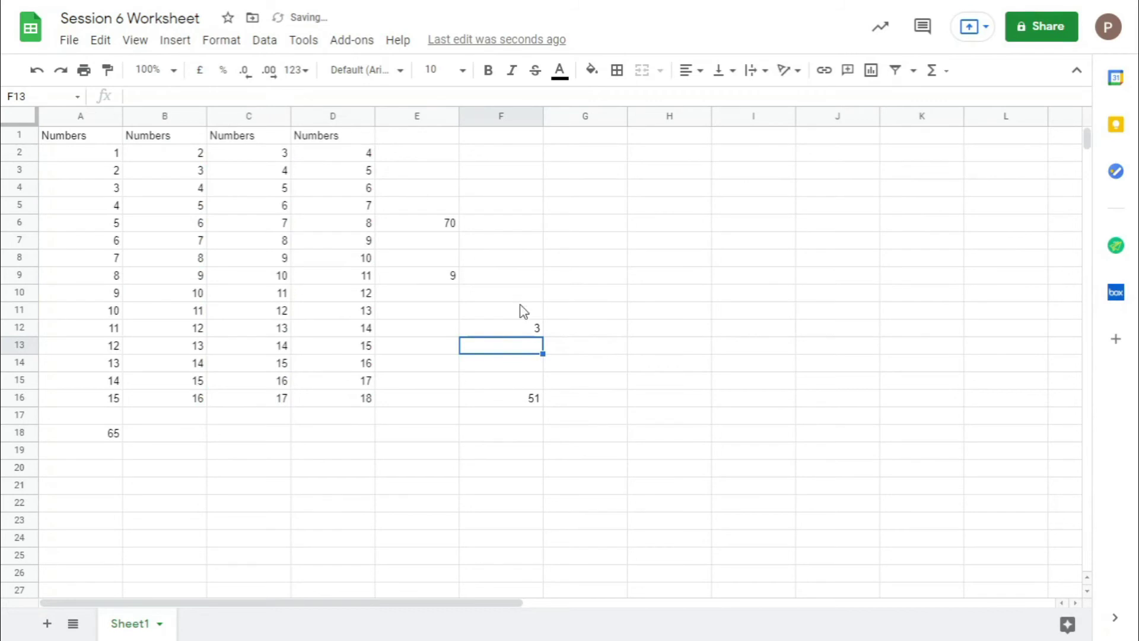
- Lower the threshold for C2:C16 in the F12 COUNTIFS formula and check the result against the matching rows
left_click(516, 332)
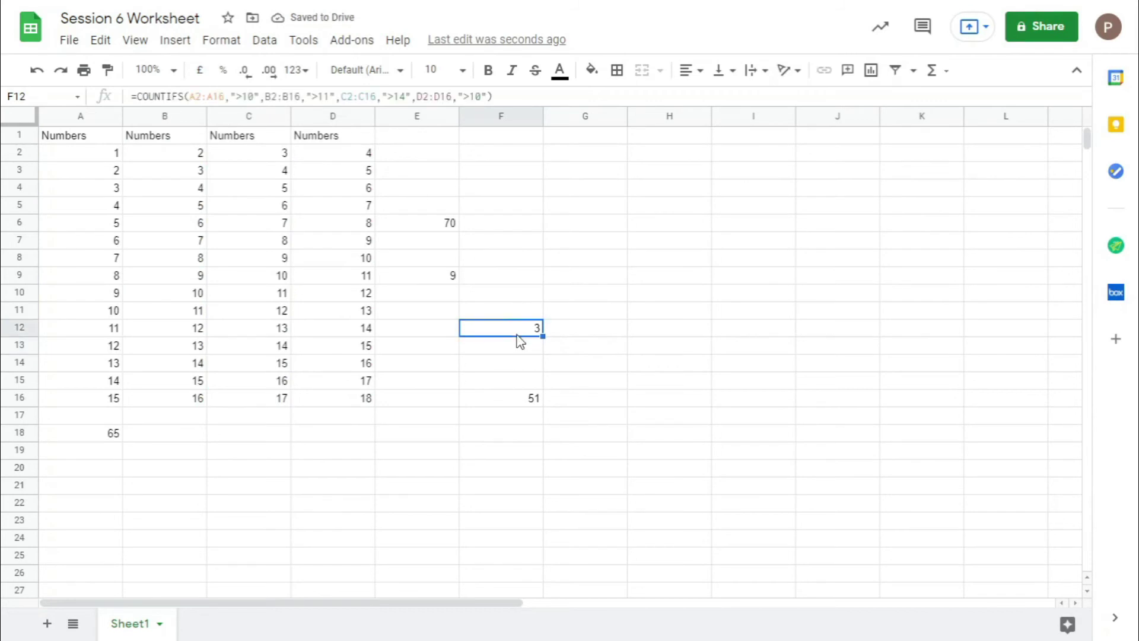
left_click(407, 96)
key("Return")
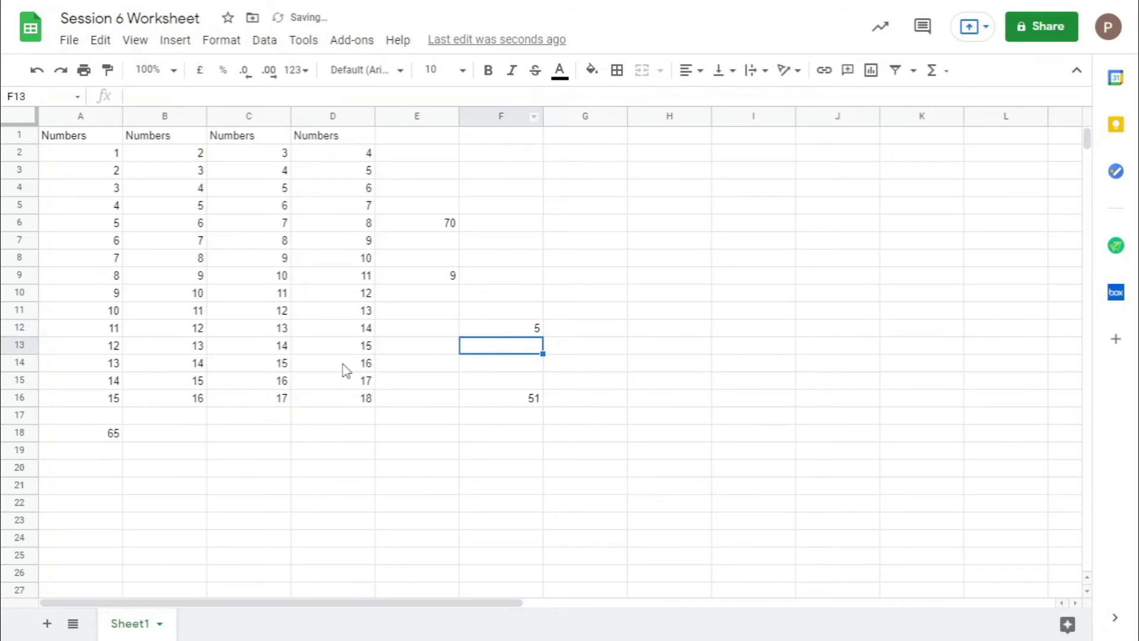
left_click_drag(131, 330, 181, 409)
left_click(490, 330)
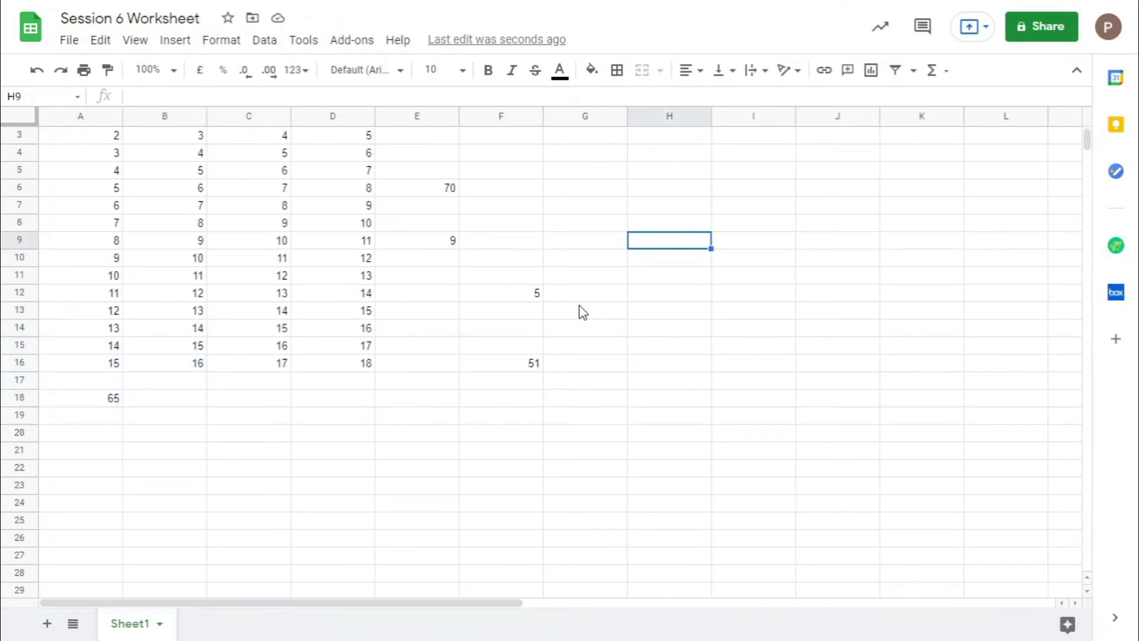
- Enter a COUNTA formula in G10 that counts the values in A1:D2
left_click(579, 306)
left_click(606, 263)
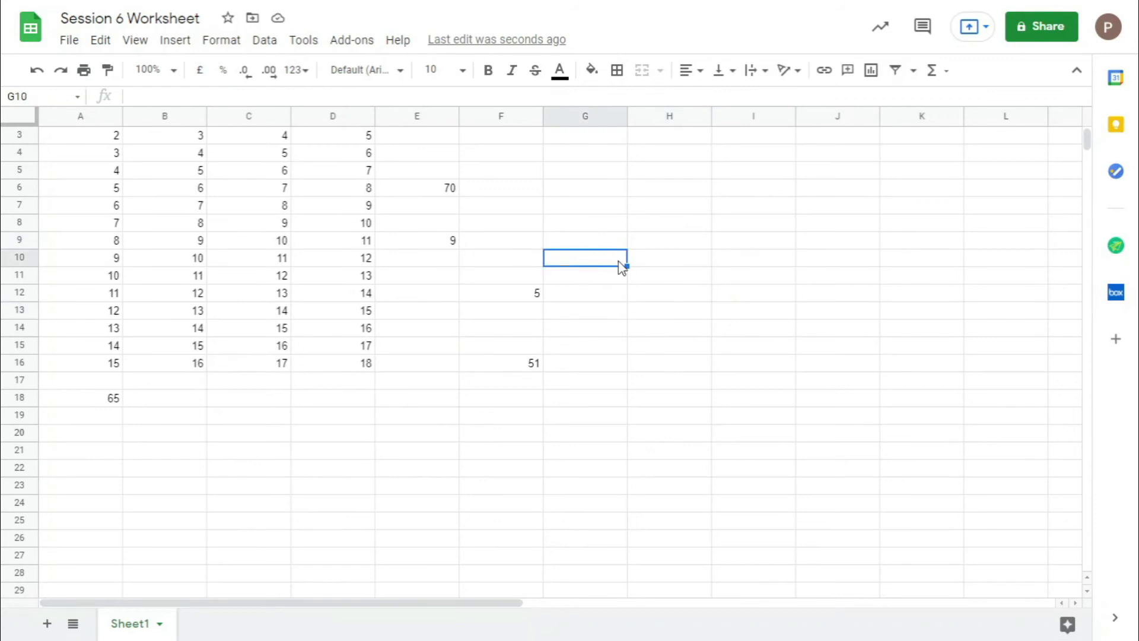
type("+co")
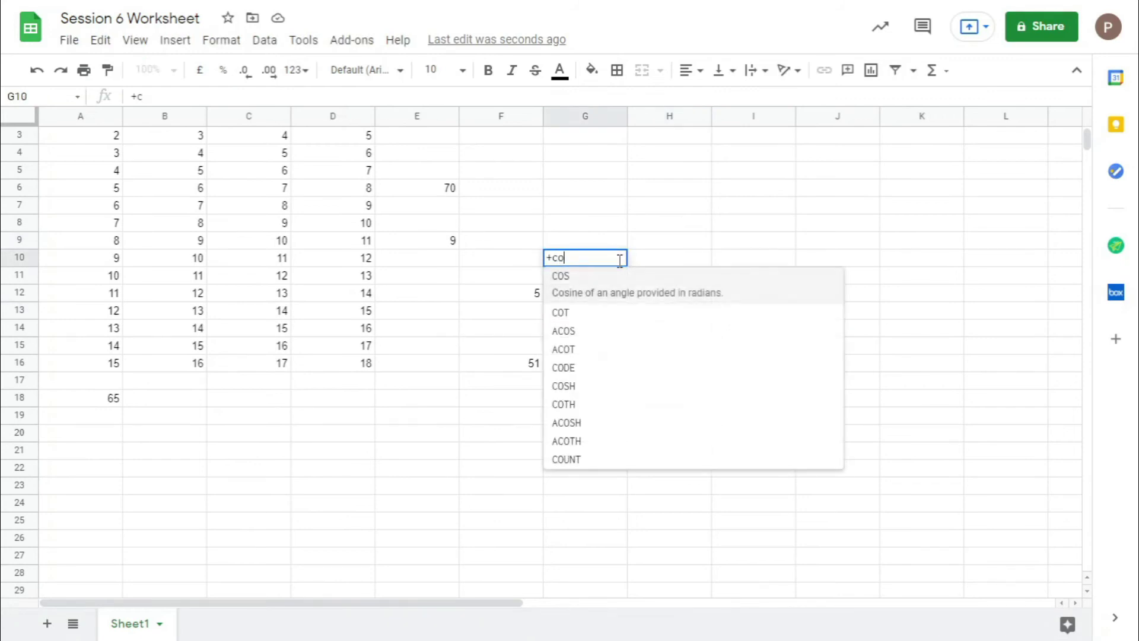
type("untA")
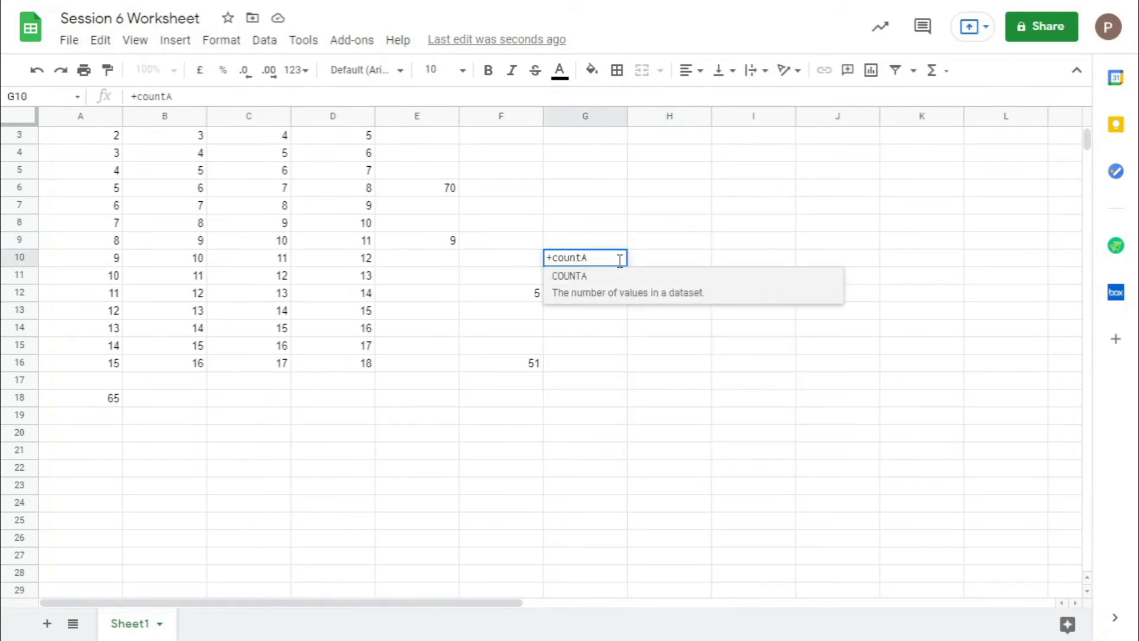
type("(")
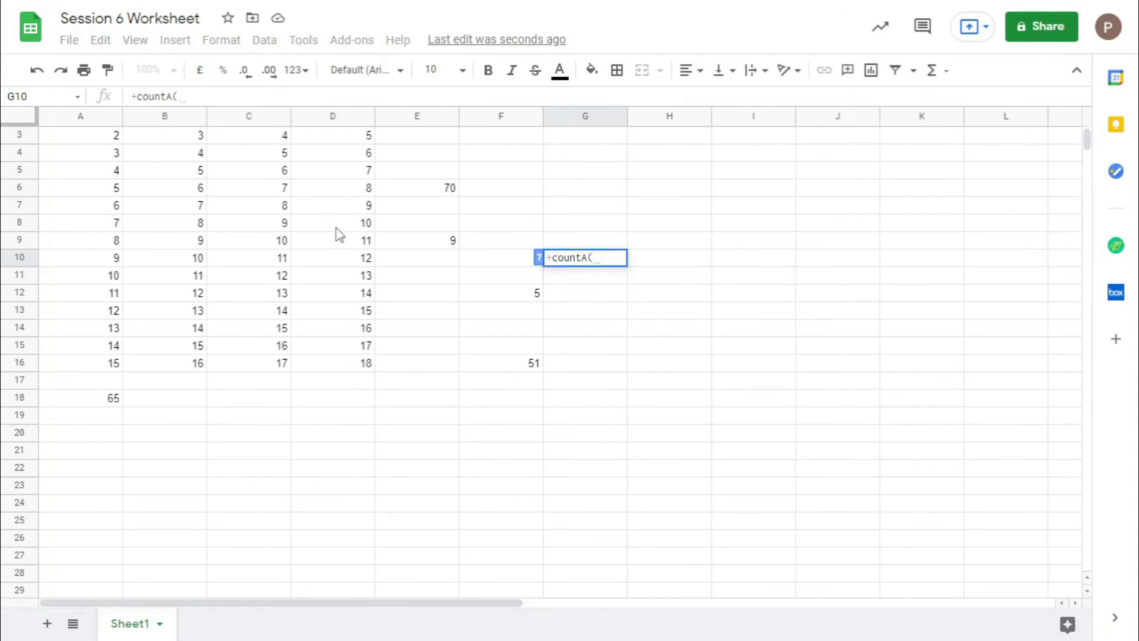
scroll(107, 153, "up", 1)
left_click(85, 142)
left_click_drag(88, 148, 340, 156)
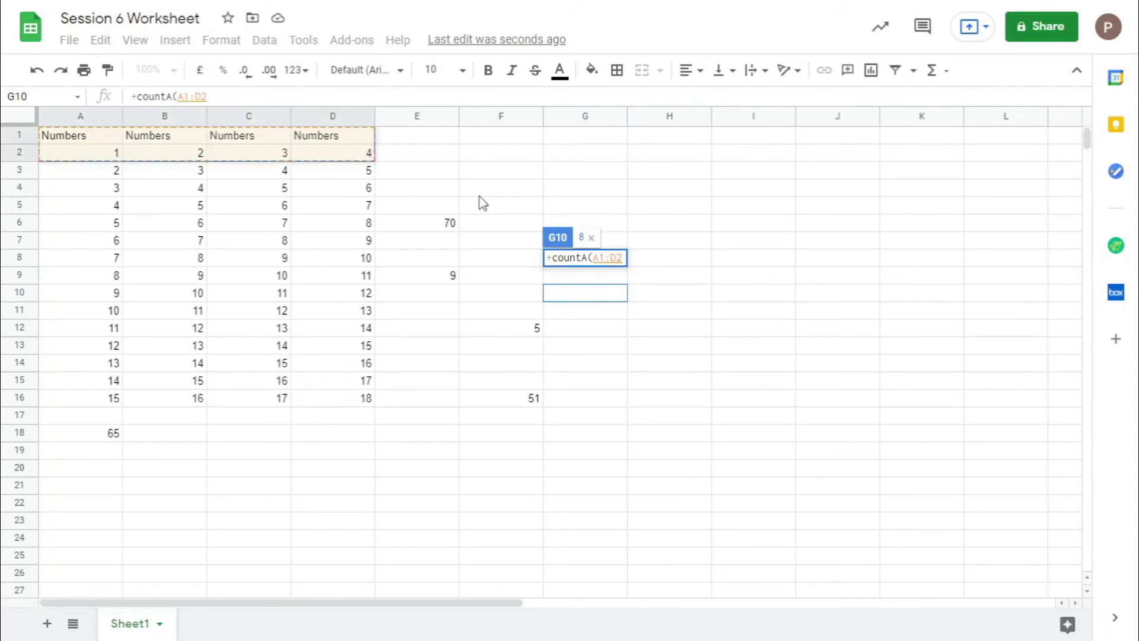
type(")")
key("Return")
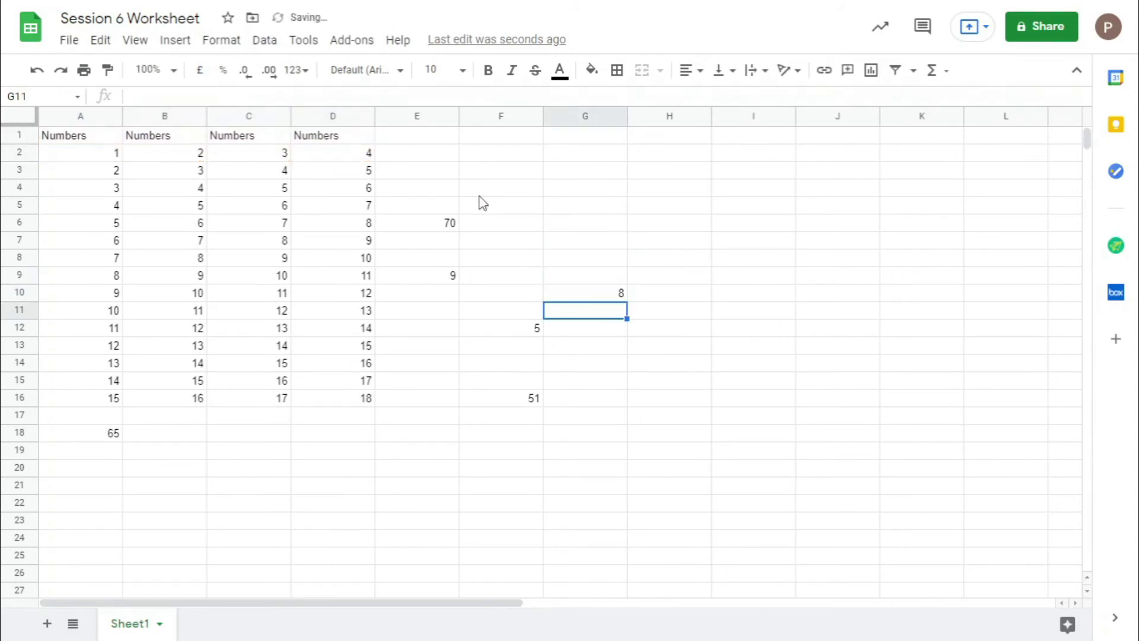
- Enter a COUNT formula in G12 over the same range, A1:D2
left_click(607, 332)
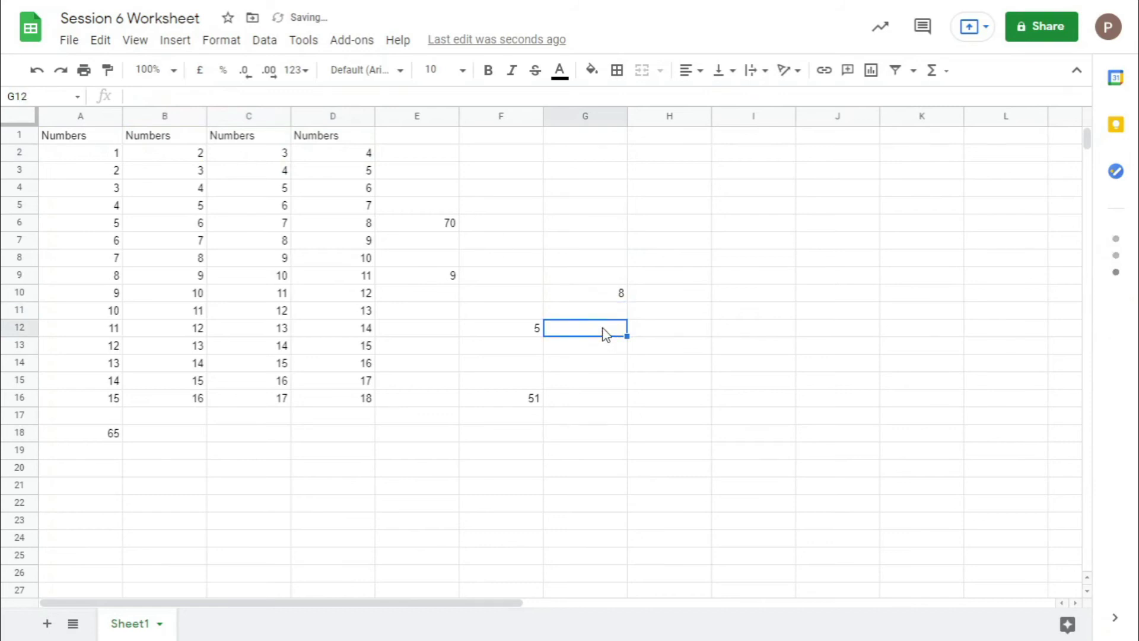
type("+co")
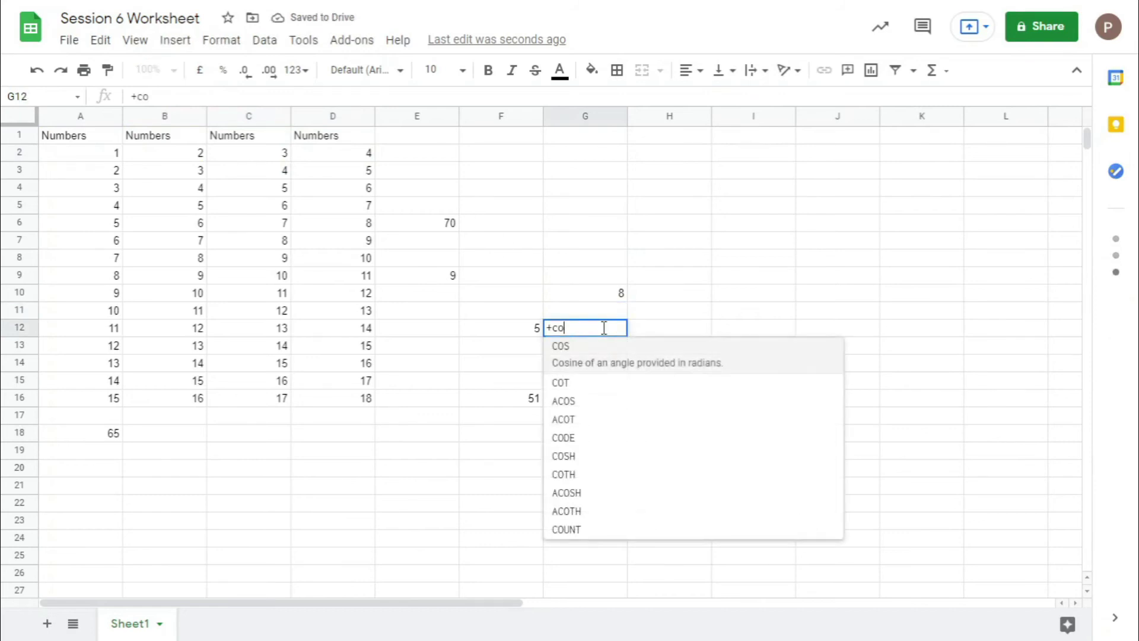
type("unt(")
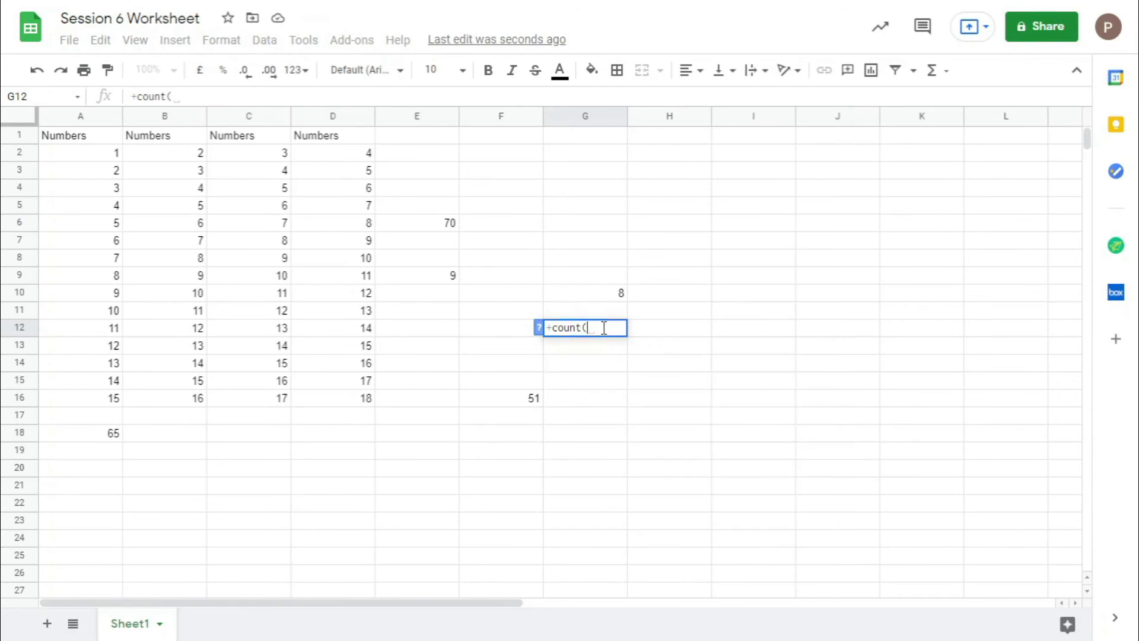
left_click_drag(89, 144, 348, 163)
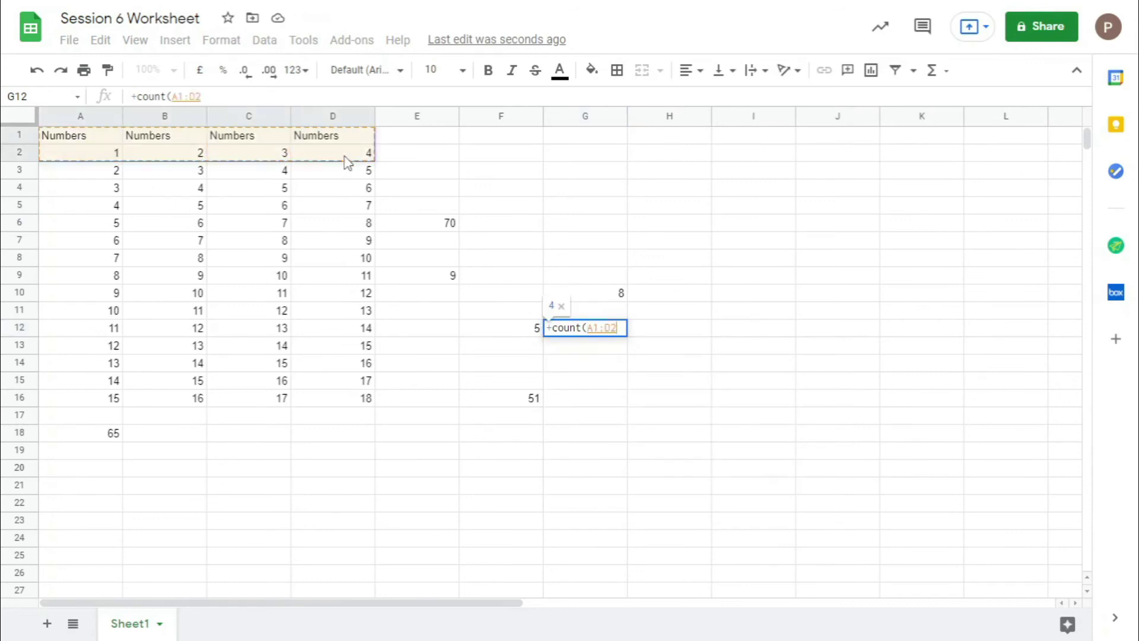
key("Return")
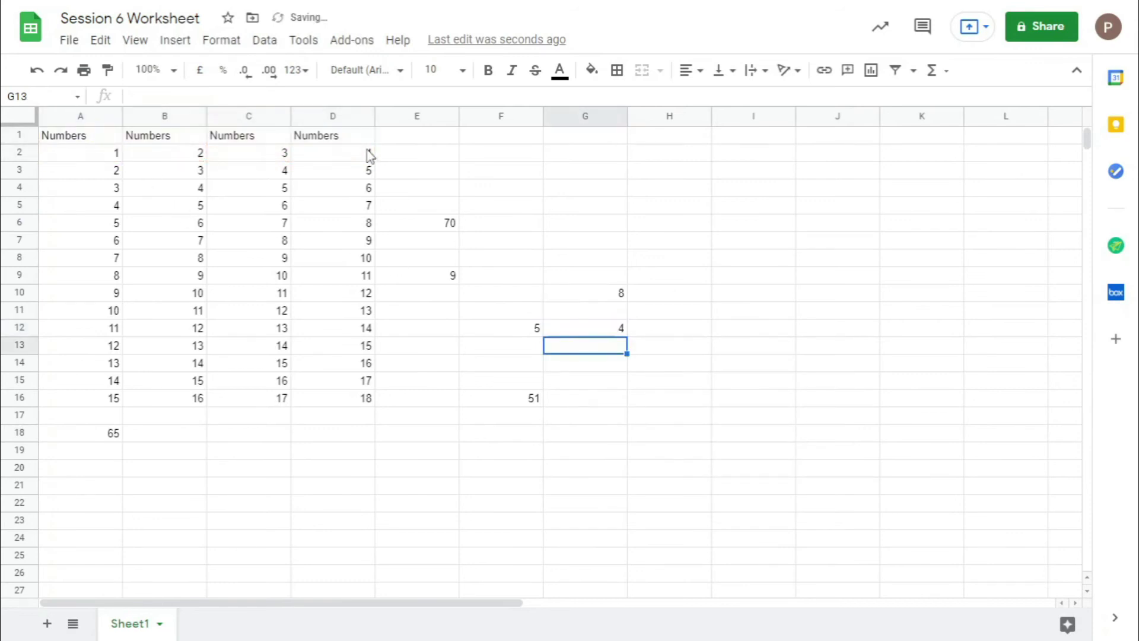
- Compare the COUNTA formula and result in G10 with the COUNT formula and result in G12
left_click(597, 294)
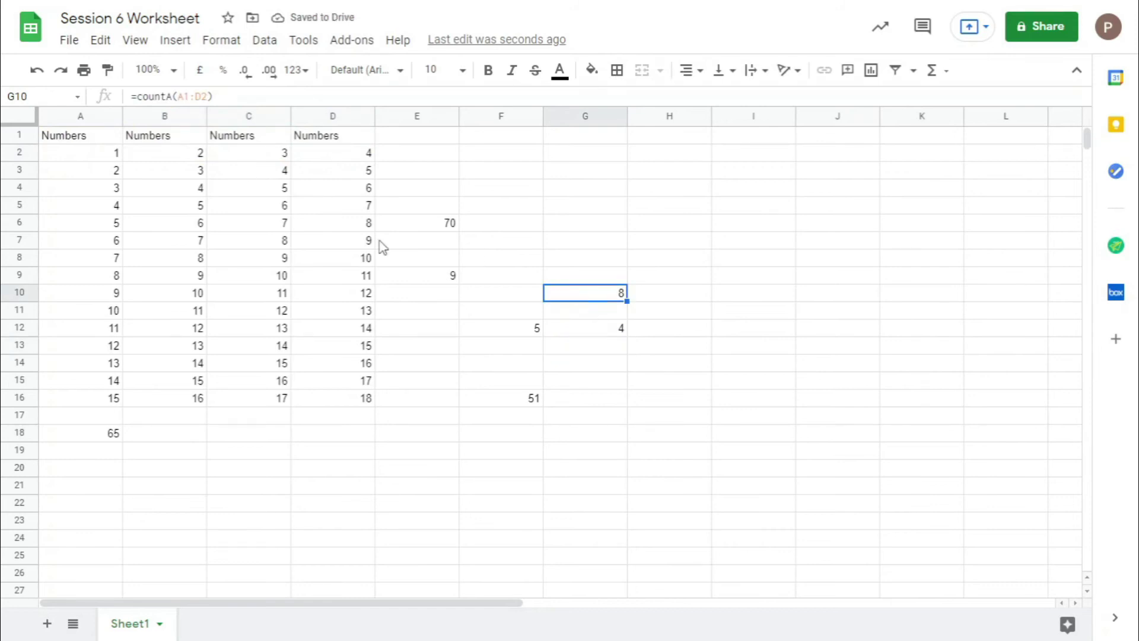
left_click(580, 336)
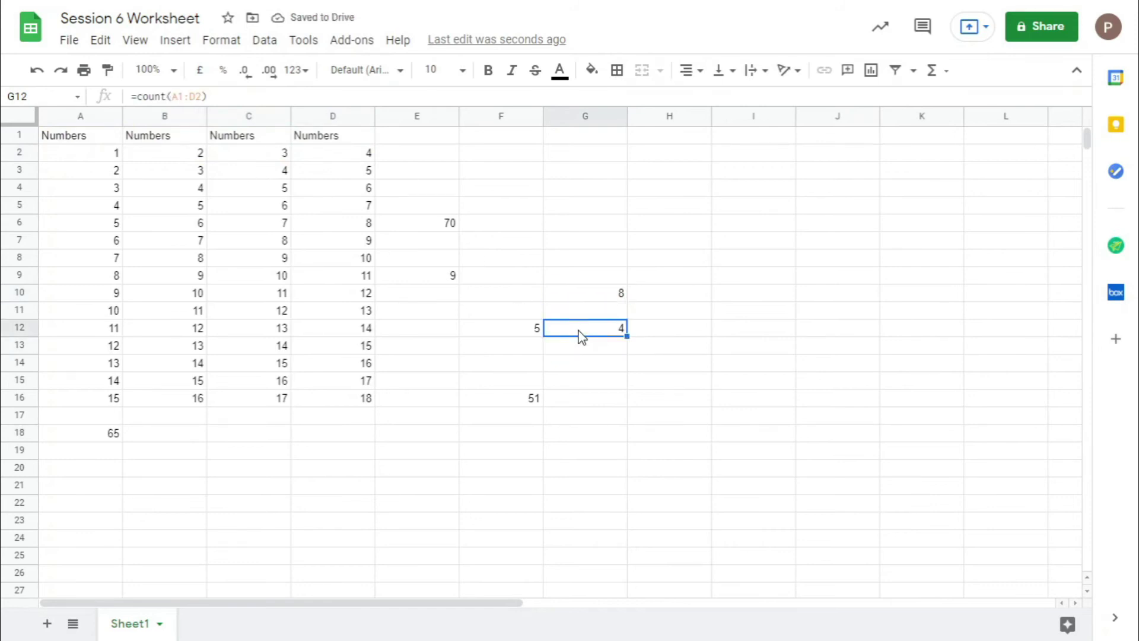
left_click(606, 291)
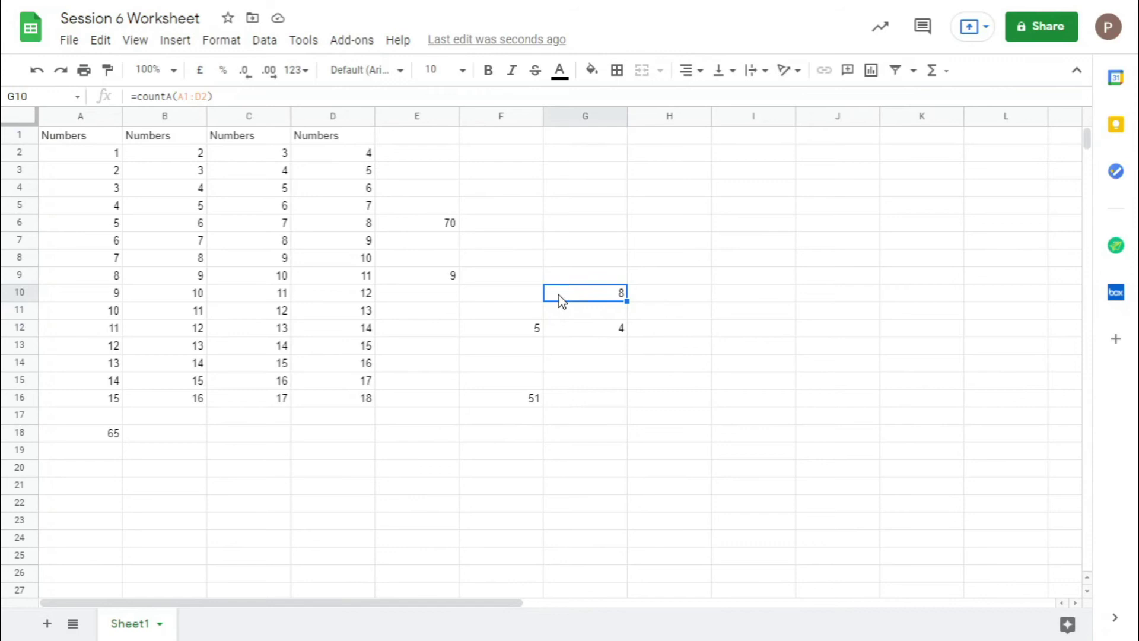
left_click(585, 336)
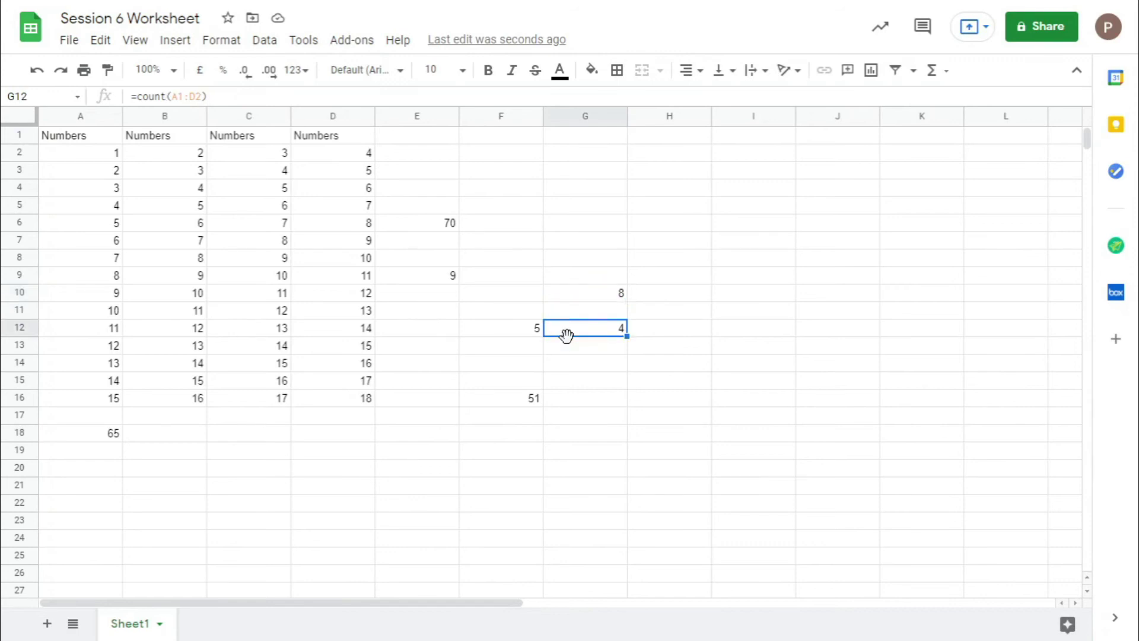
left_click(575, 300)
left_click(583, 348)
left_click(588, 331)
left_click(597, 297)
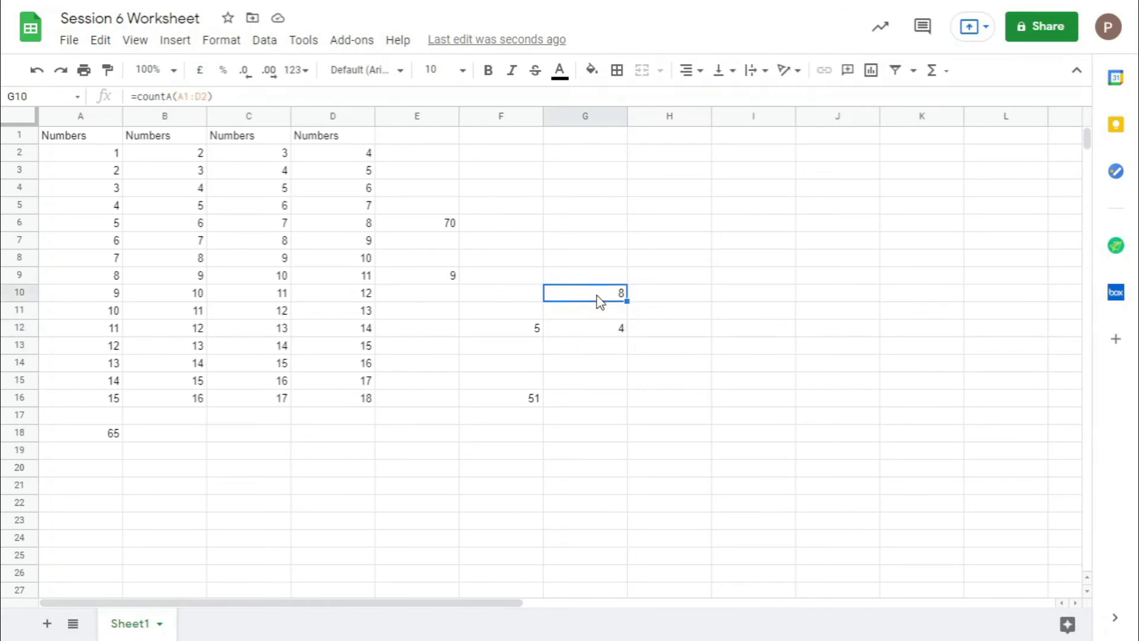
left_click(590, 331)
left_click(623, 296)
left_click(717, 221)
left_click(722, 299)
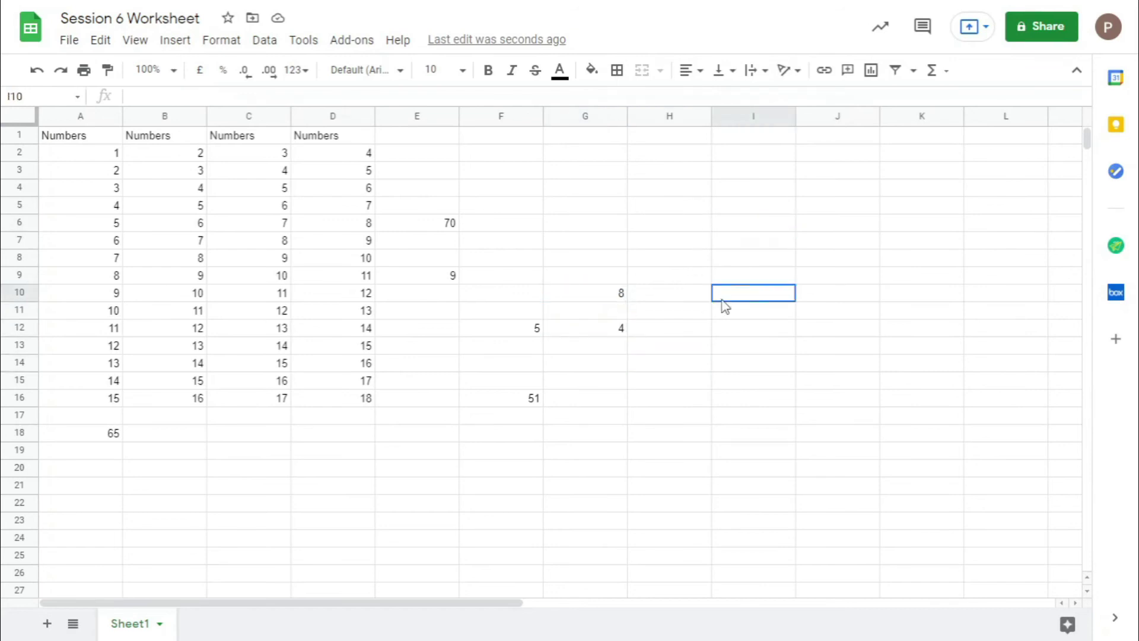
left_click(709, 300)
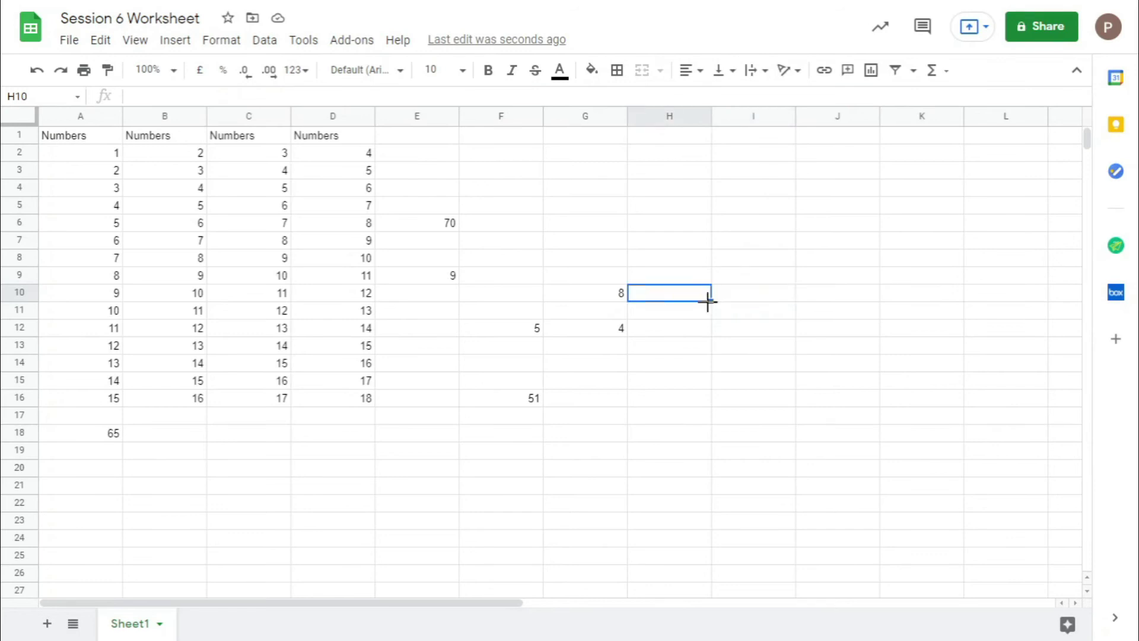
left_click(576, 299)
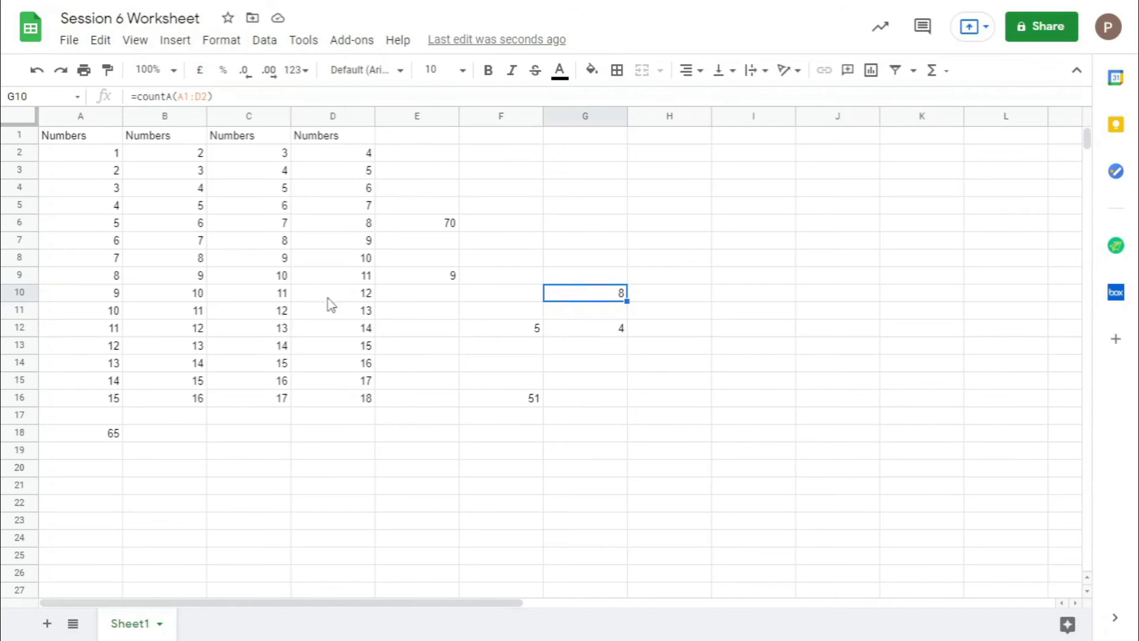
- Add a division by zero to the A3 formula, making it =A2+1/0, and check the dependent cells in column A
left_click(102, 151)
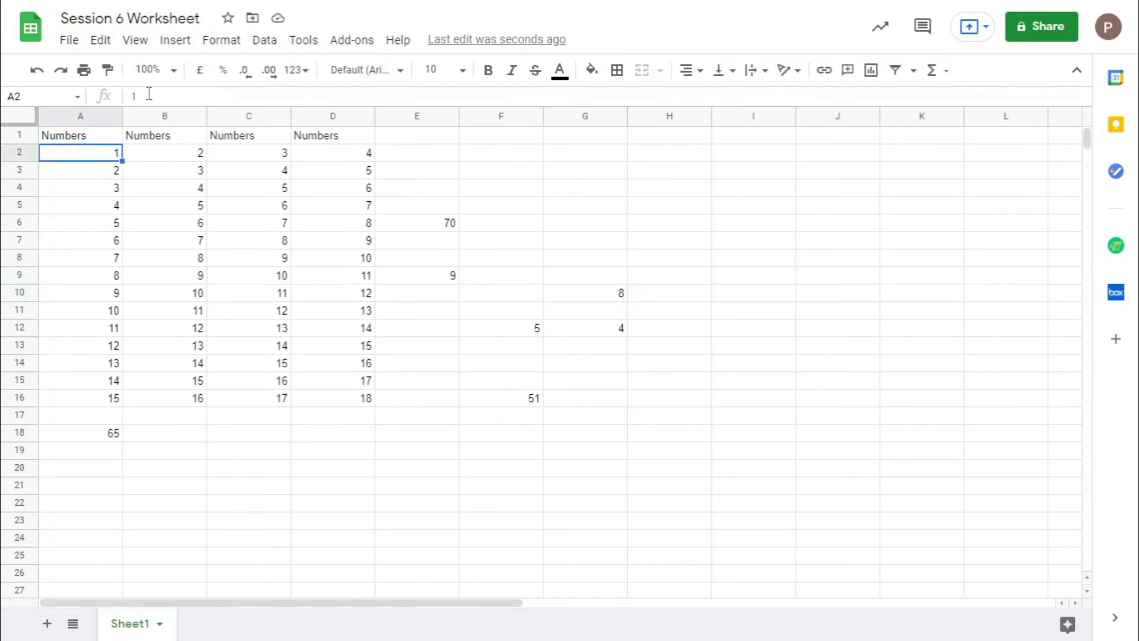
double_click(90, 177)
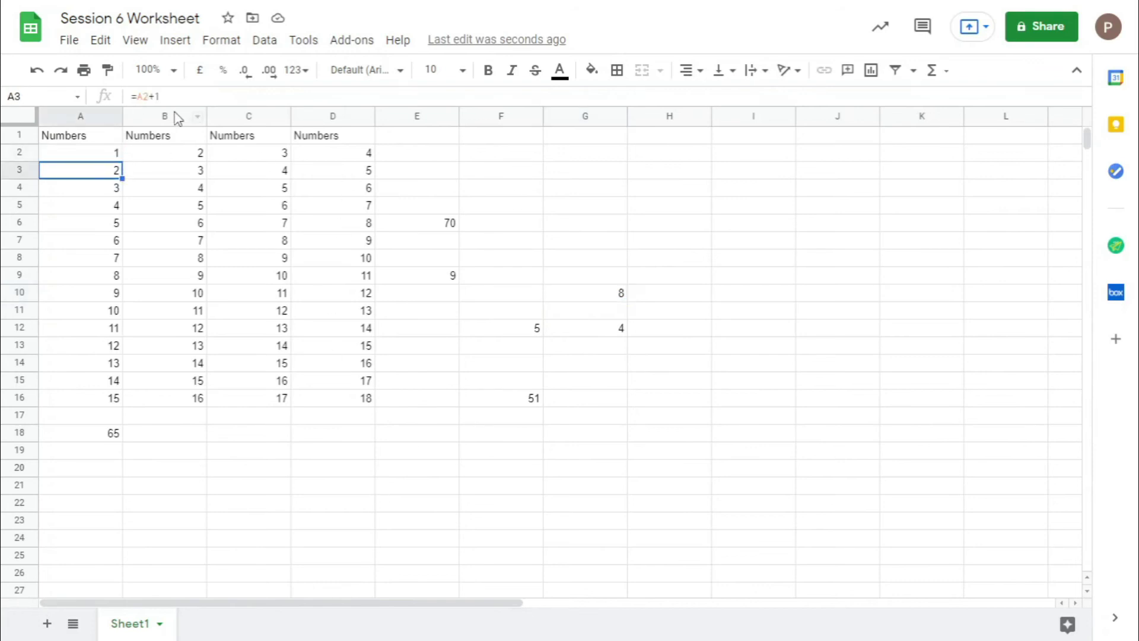
type("/0")
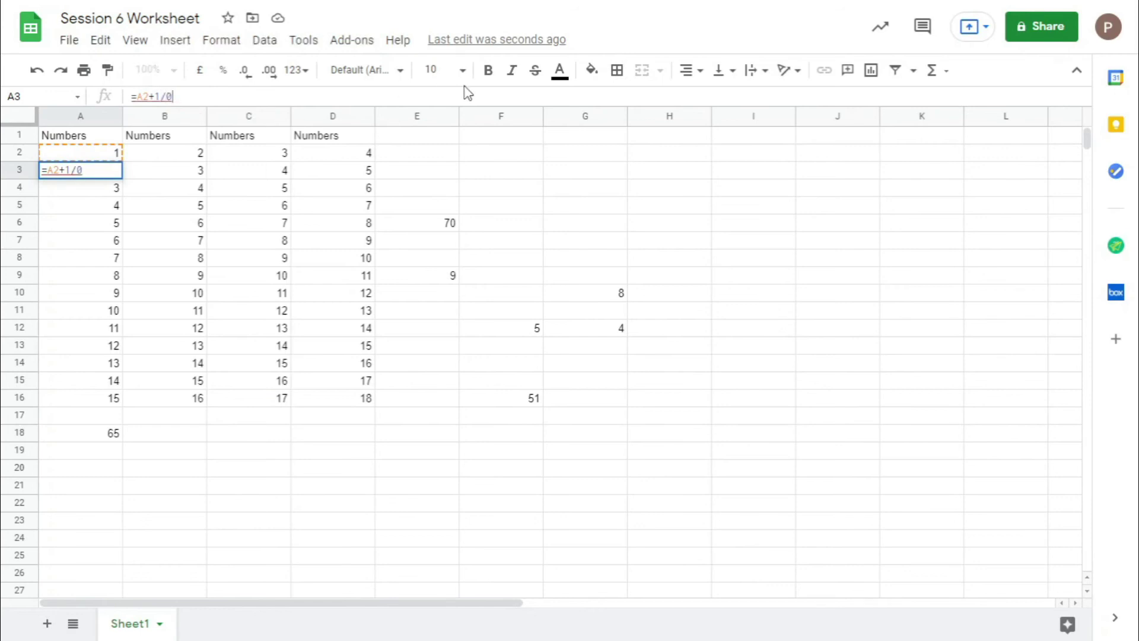
key("Return")
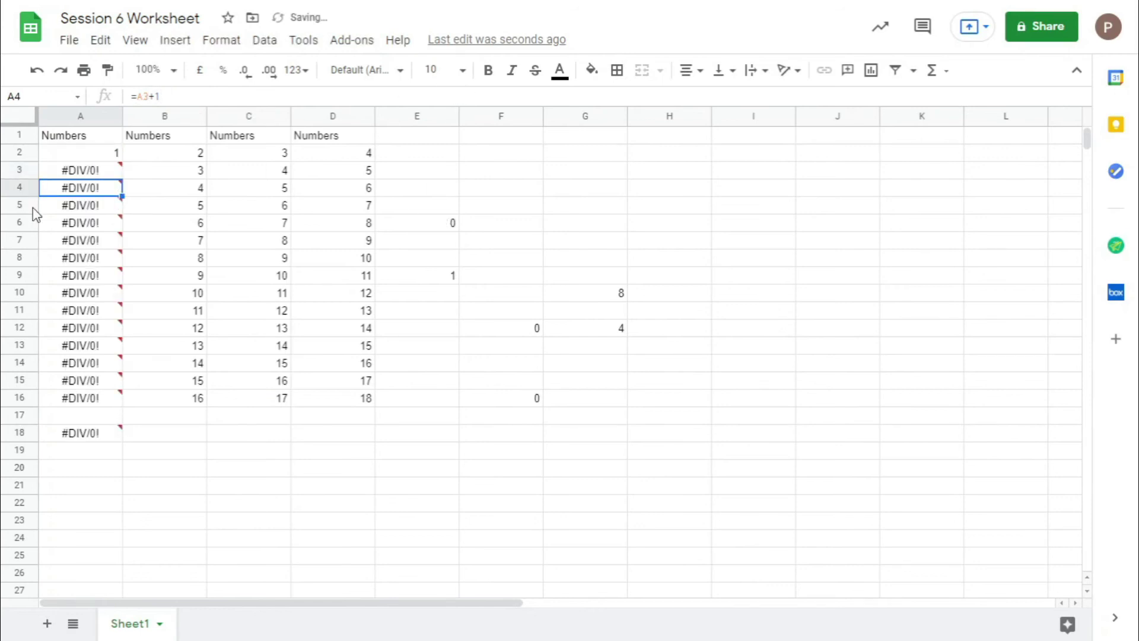
left_click(90, 382)
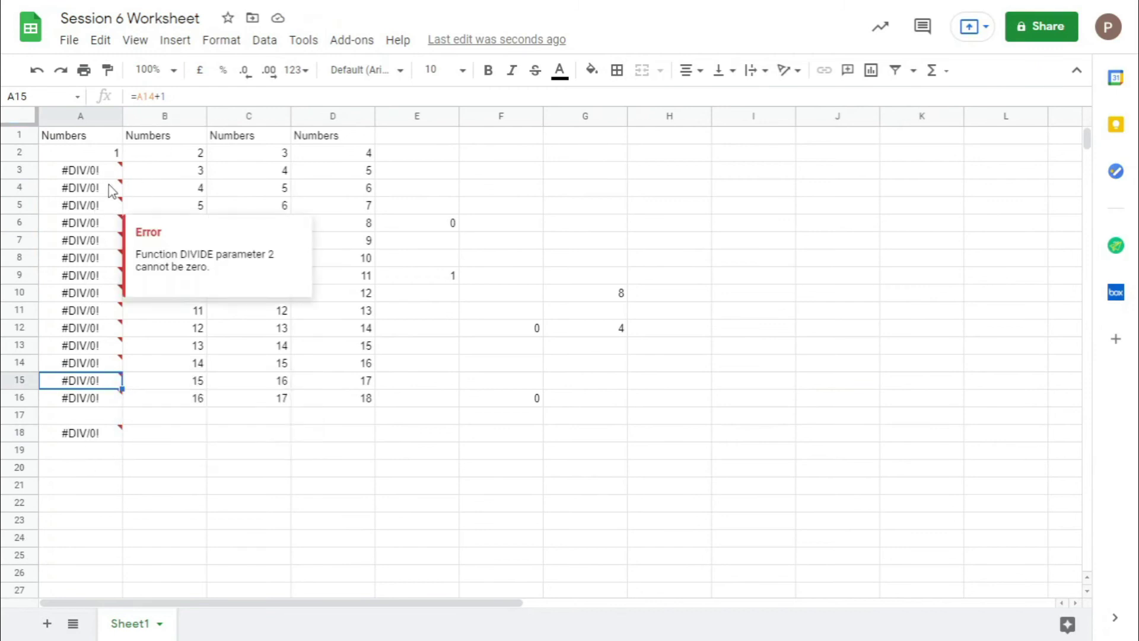
- Remove the division by zero from the A3 formula so it reads =A2+1
left_click(98, 172)
left_click(212, 95)
key("BackSpace")
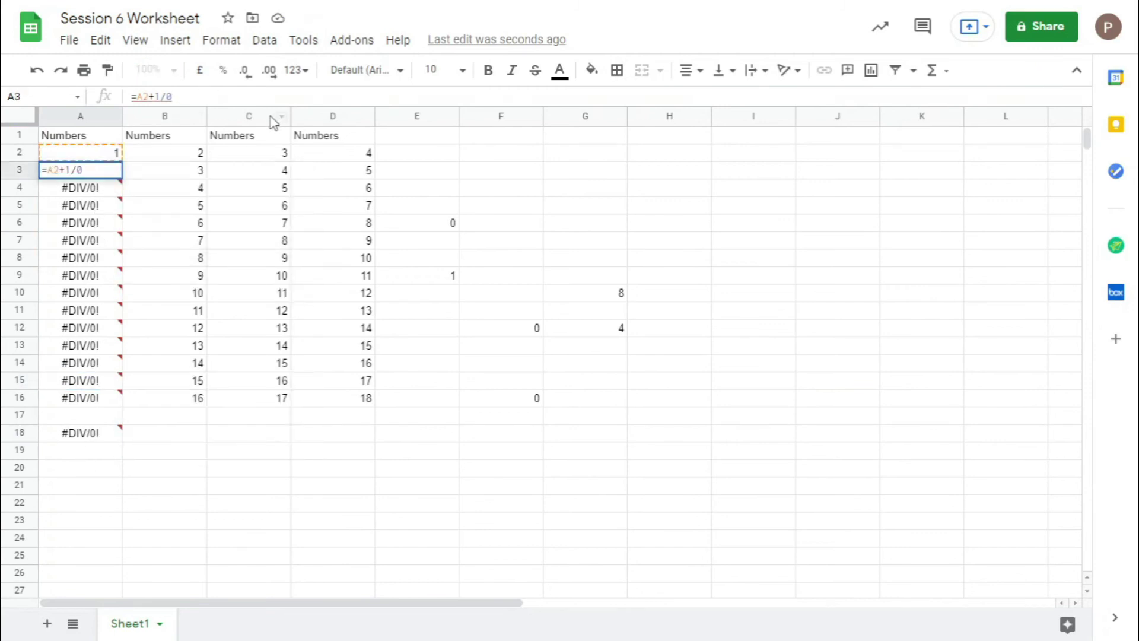
key("BackSpace")
key("Return")
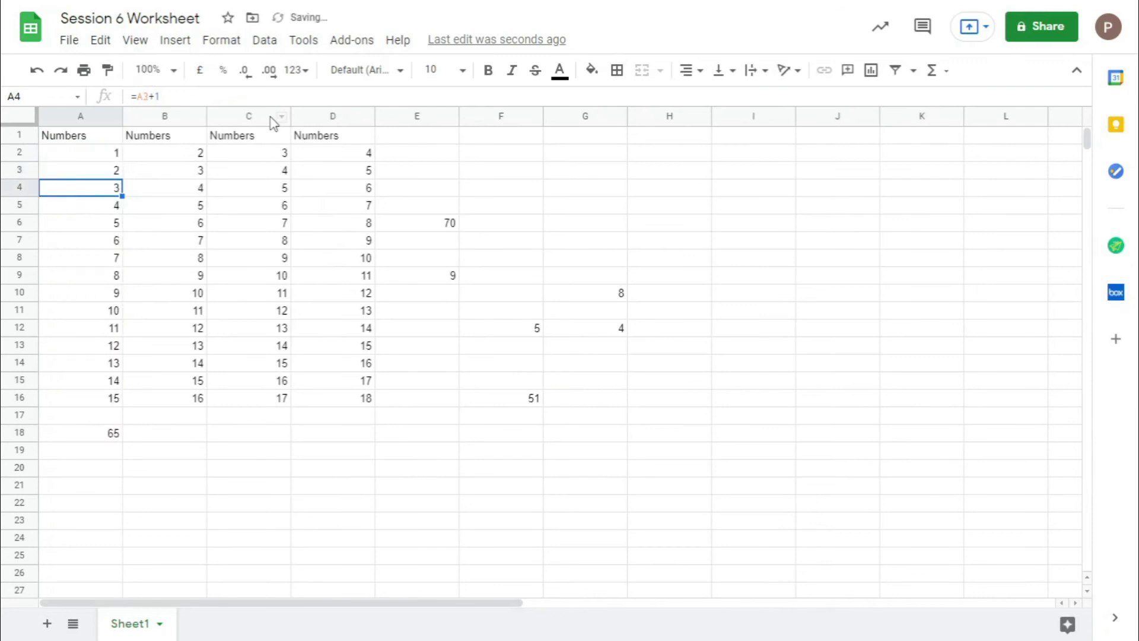
- Append /0 to the formula in A13 to introduce a division by zero
left_click(115, 351)
left_click(187, 96)
type("/0")
key("Return")
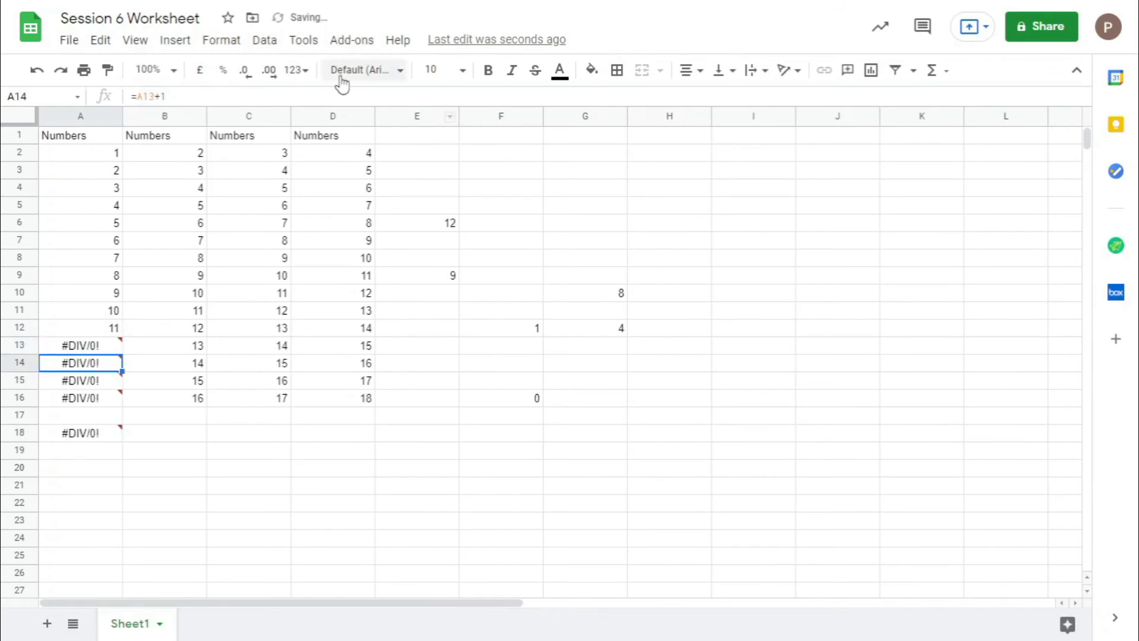
- Wrap the A3 formula in IFERROR with 0 as the error value, =IFerror(A2+1,0), and fill it down to A16
left_click(107, 153)
left_click(102, 173)
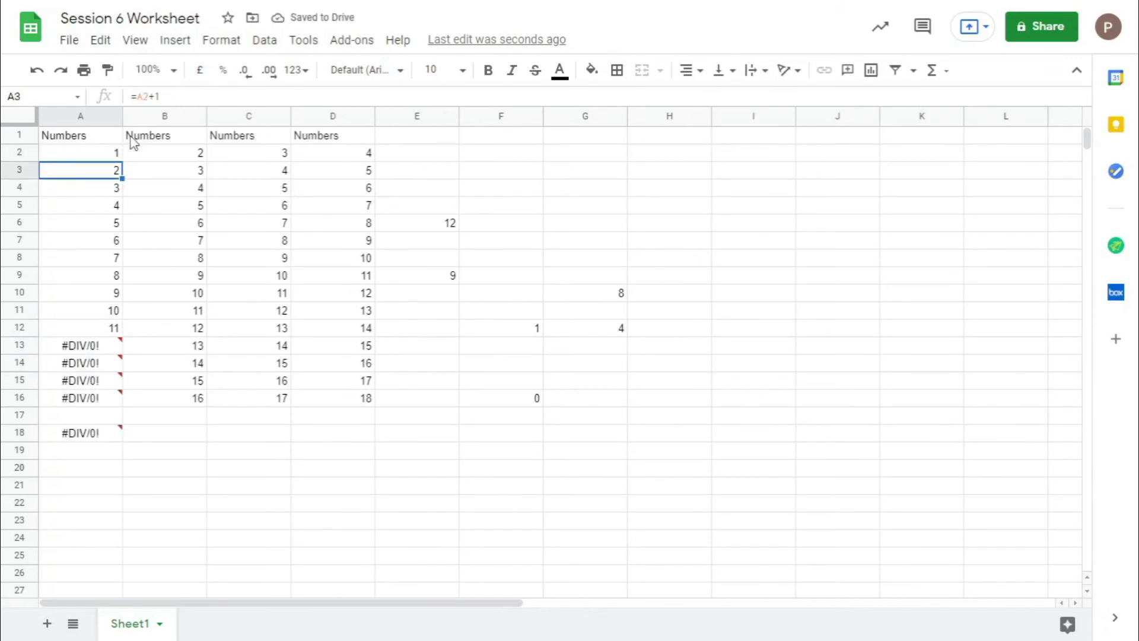
left_click(142, 97)
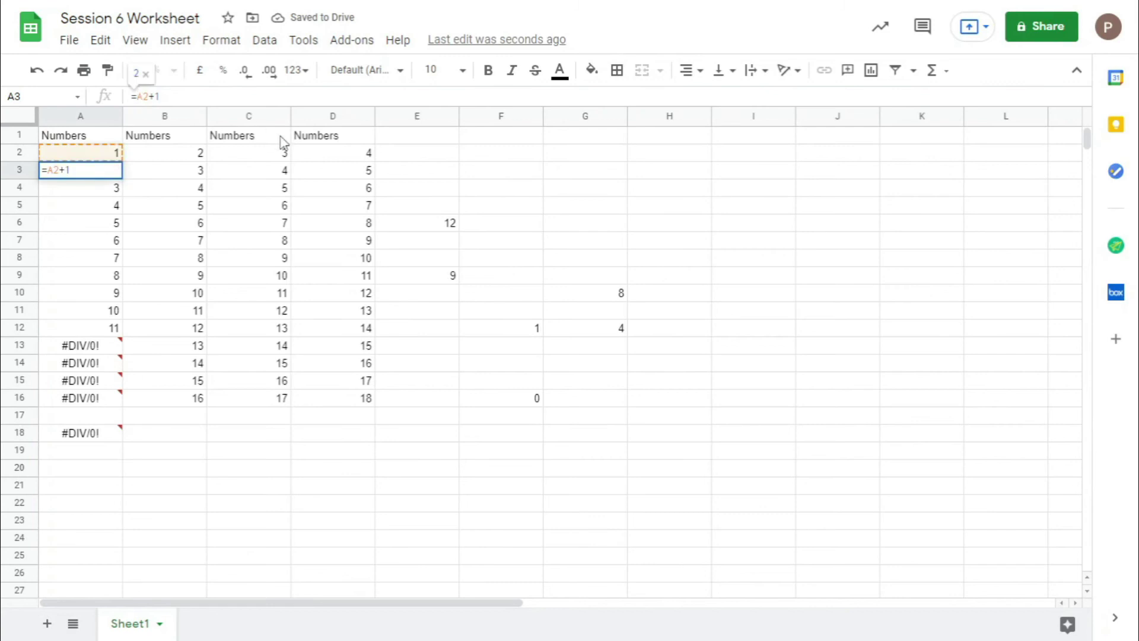
type("IFferro")
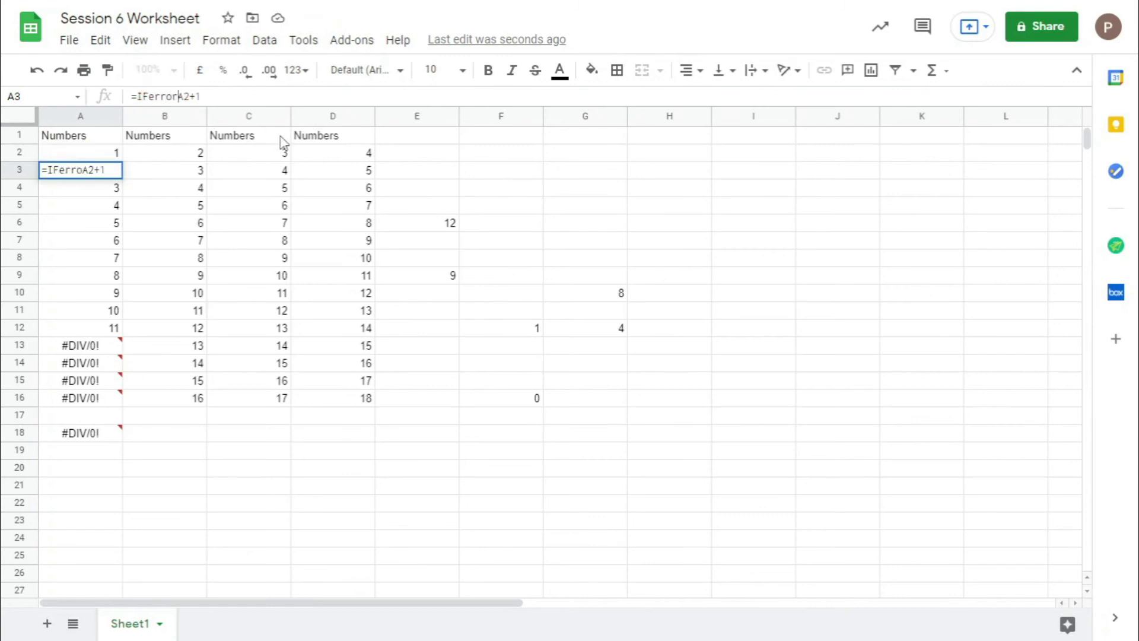
type("r(")
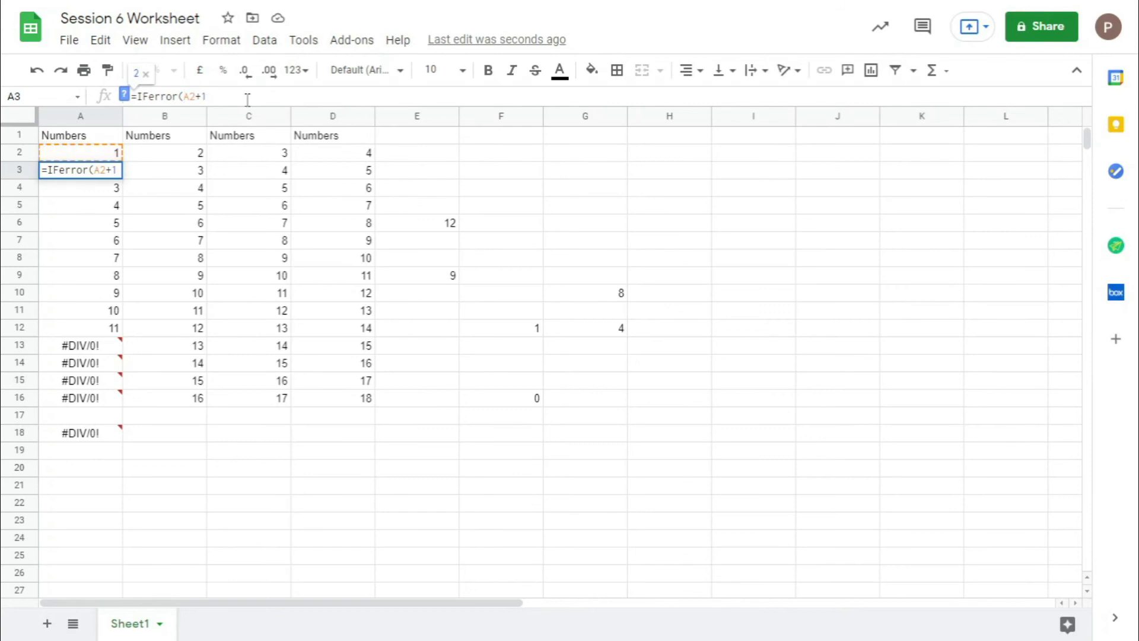
type(",")
left_click(123, 95)
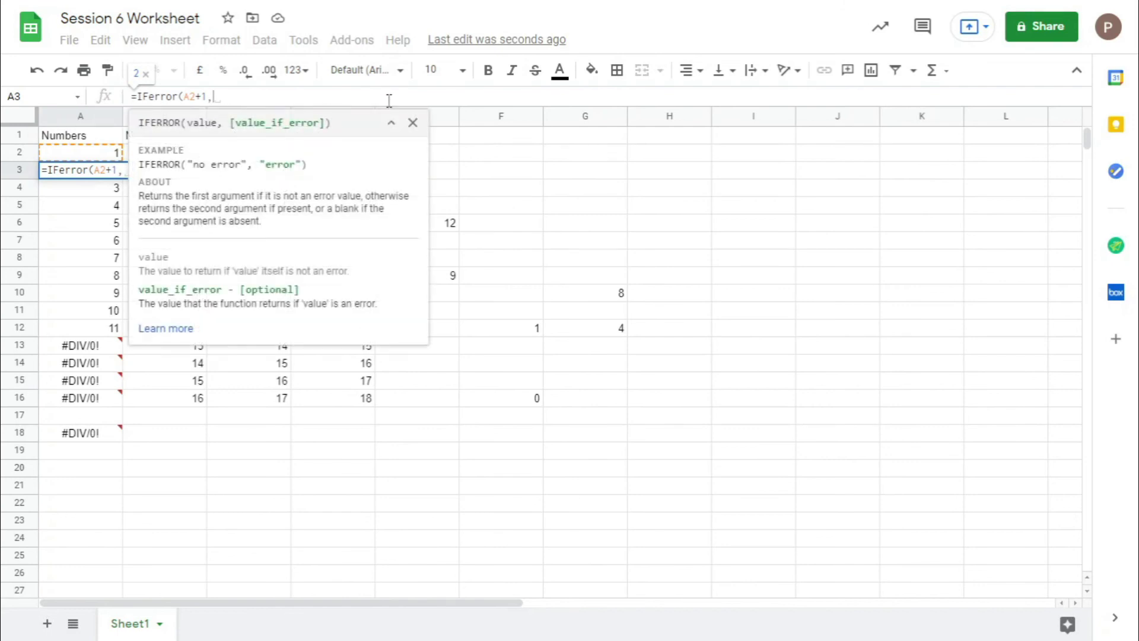
type("0)")
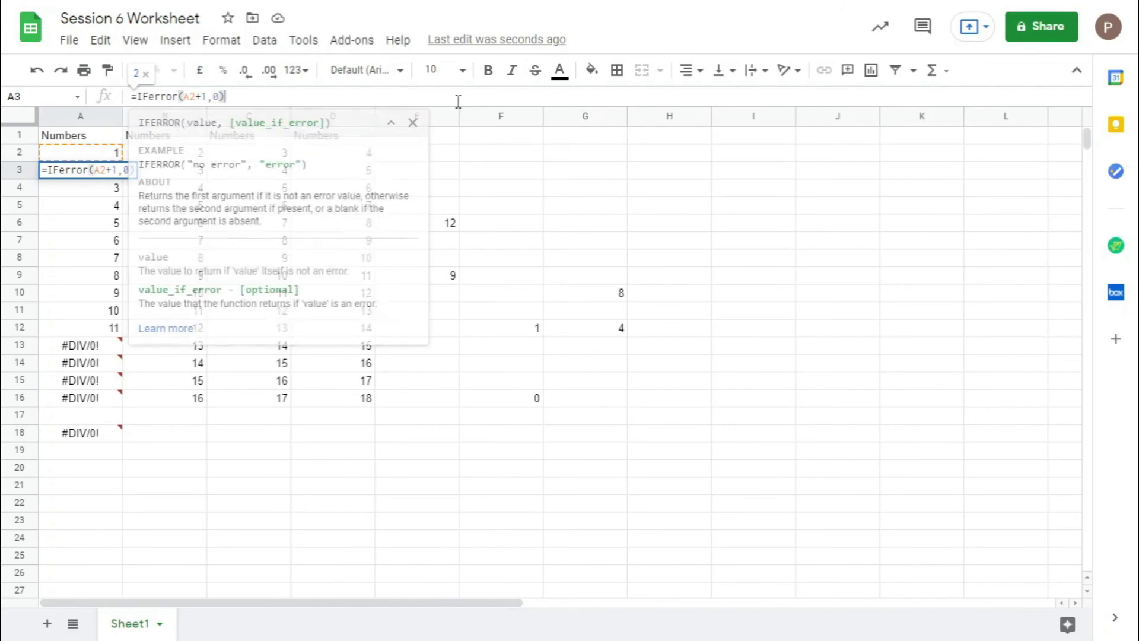
key("Return")
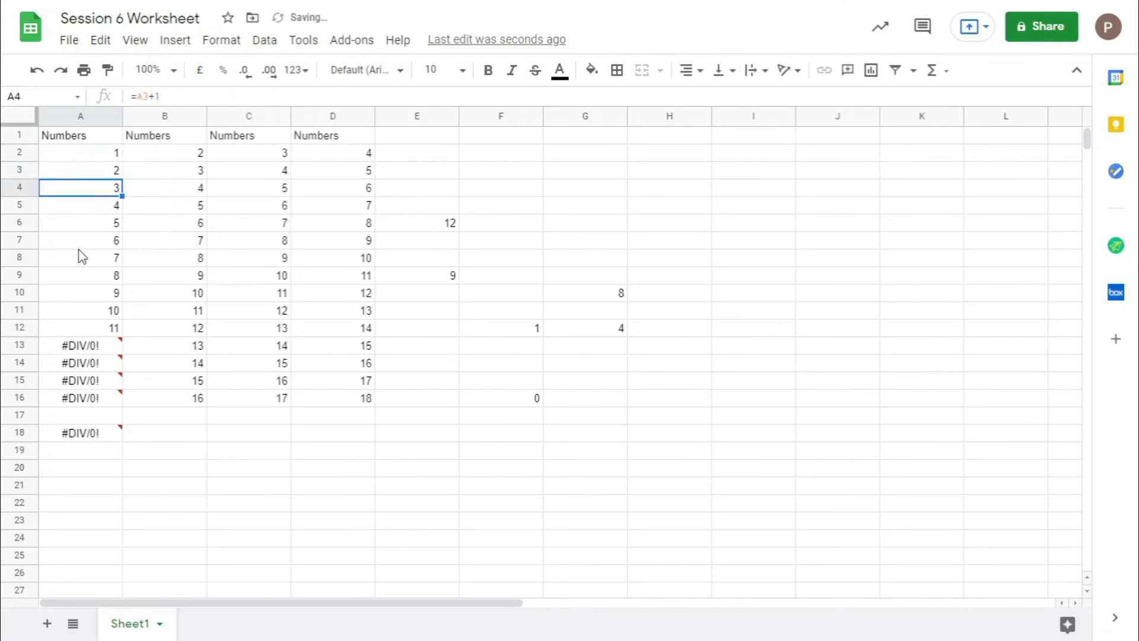
left_click(116, 173)
left_click_drag(121, 180, 128, 397)
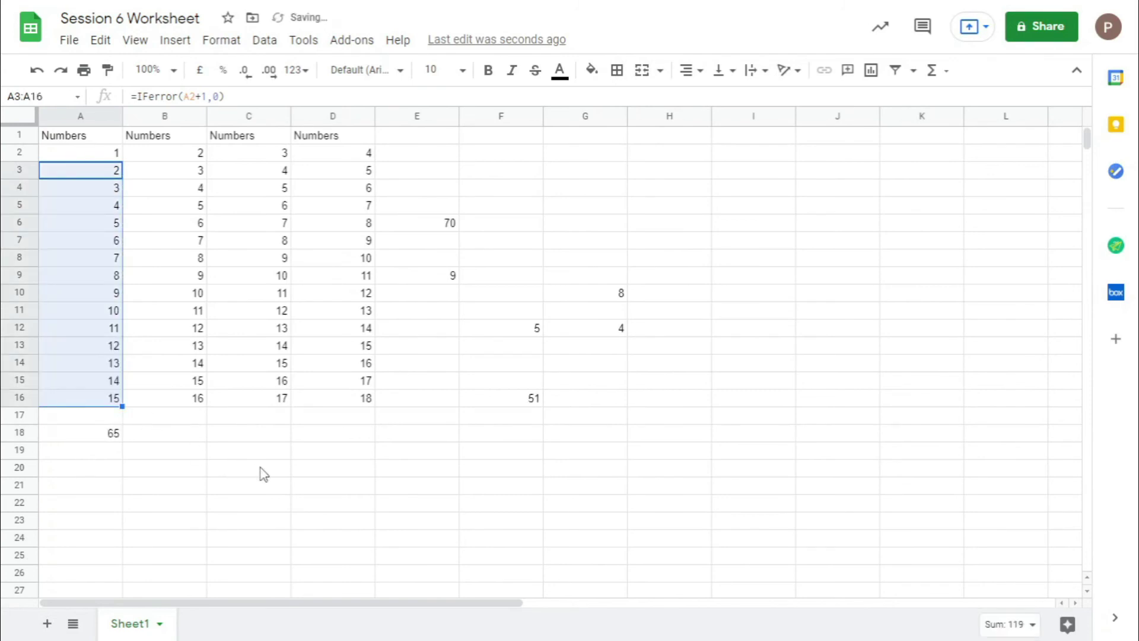
- Insert a division by zero inside the A13 formula, making it =IFerror(A12+1/0,0), and check cells A13 and A14
left_click(258, 473)
left_click(90, 382)
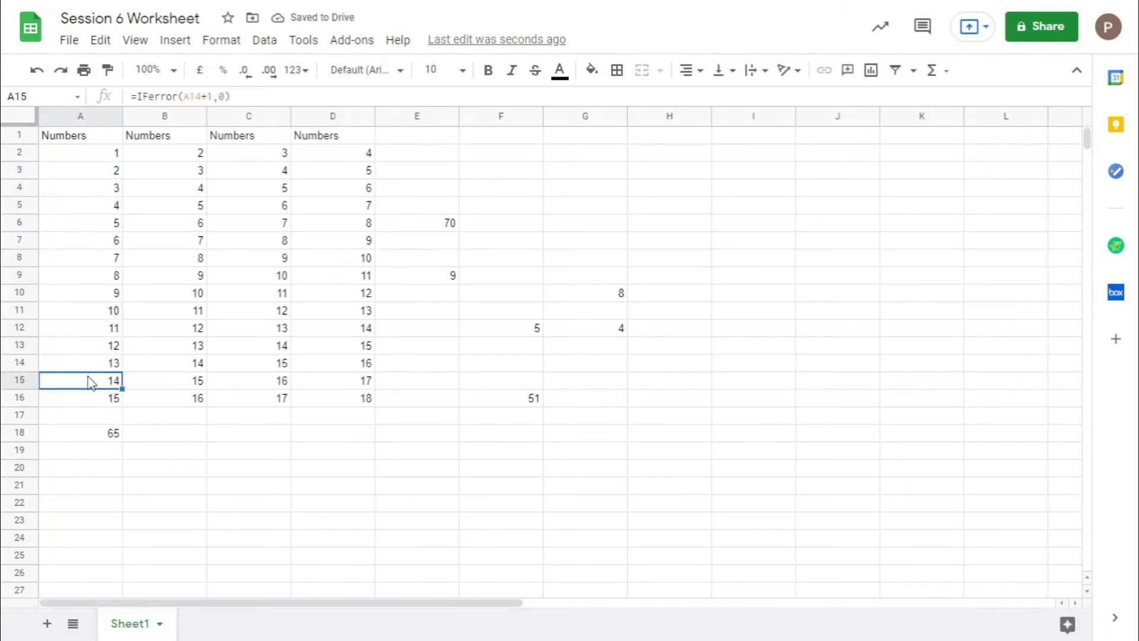
left_click(116, 349)
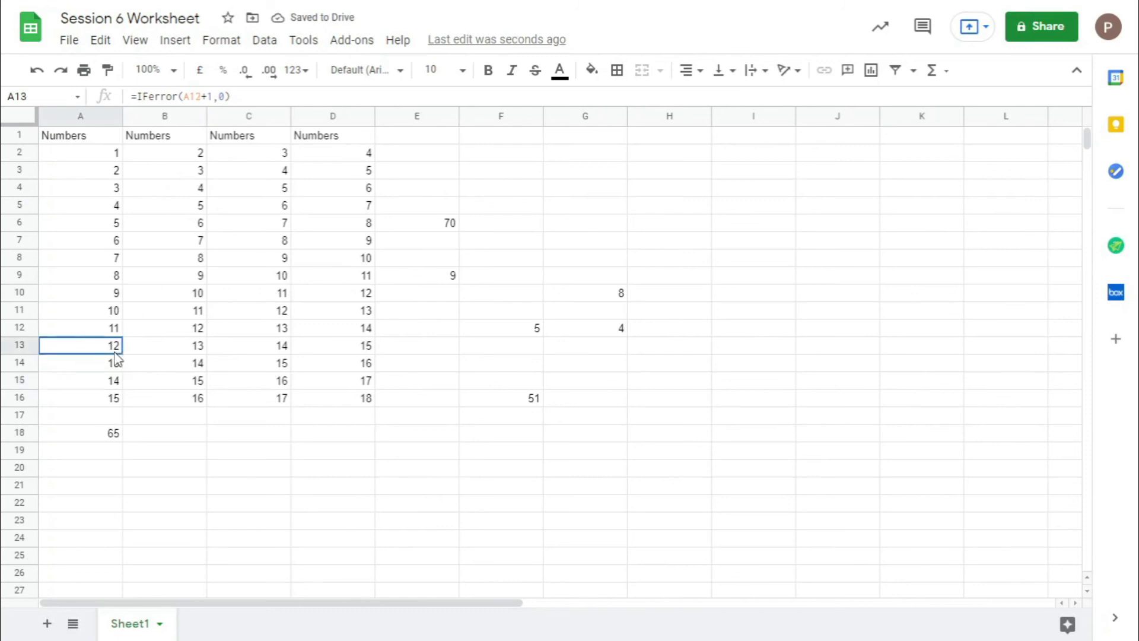
left_click(218, 97)
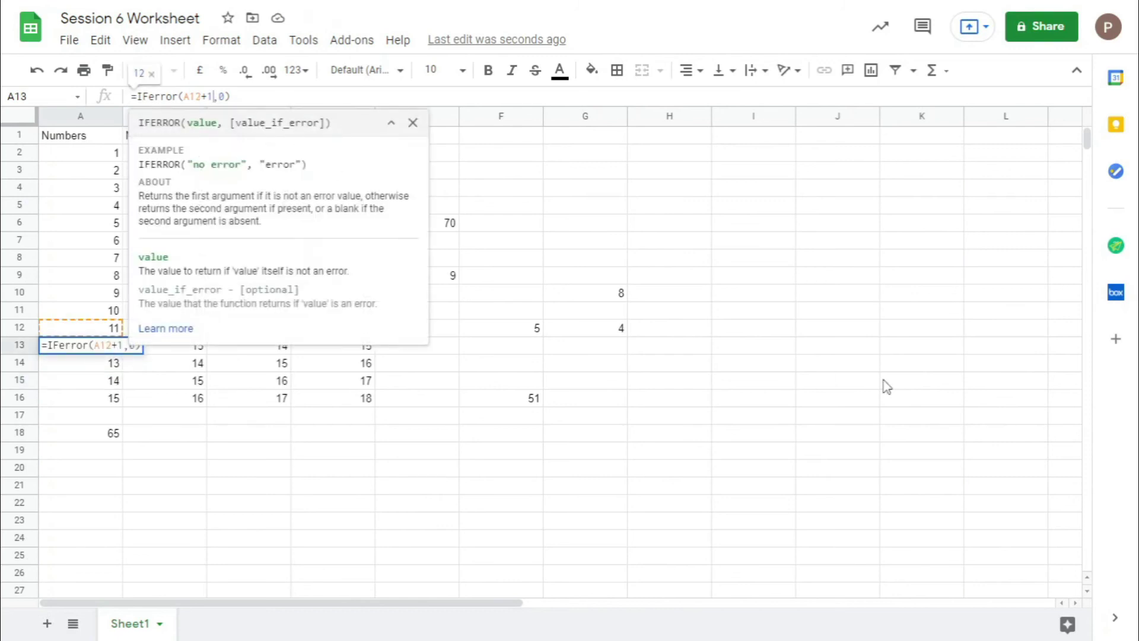
key("Return")
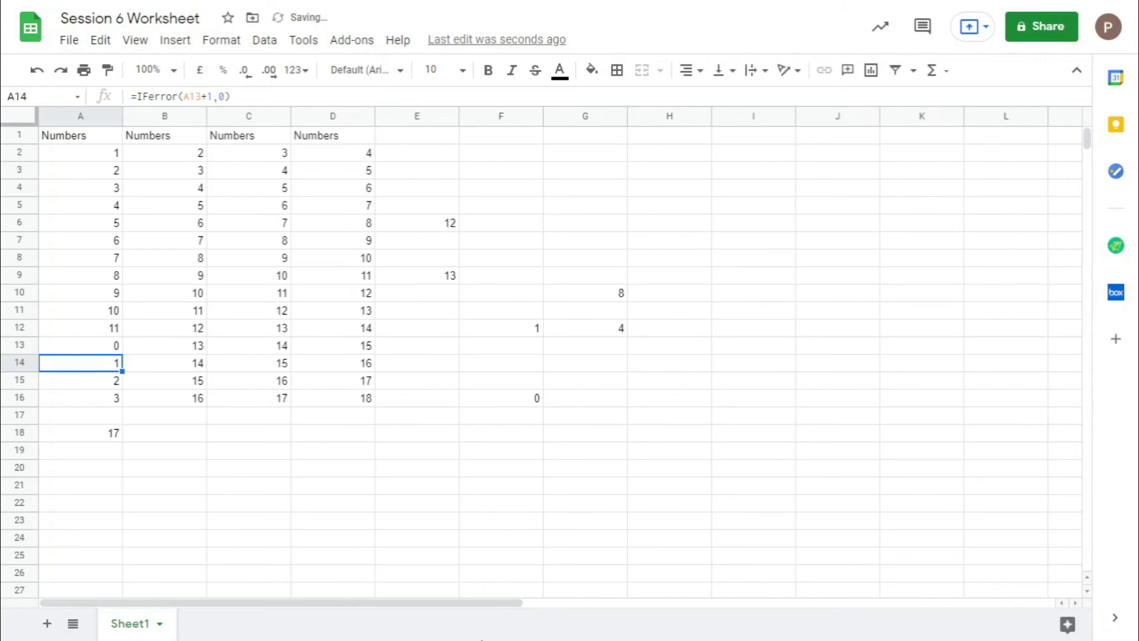
left_click(106, 353)
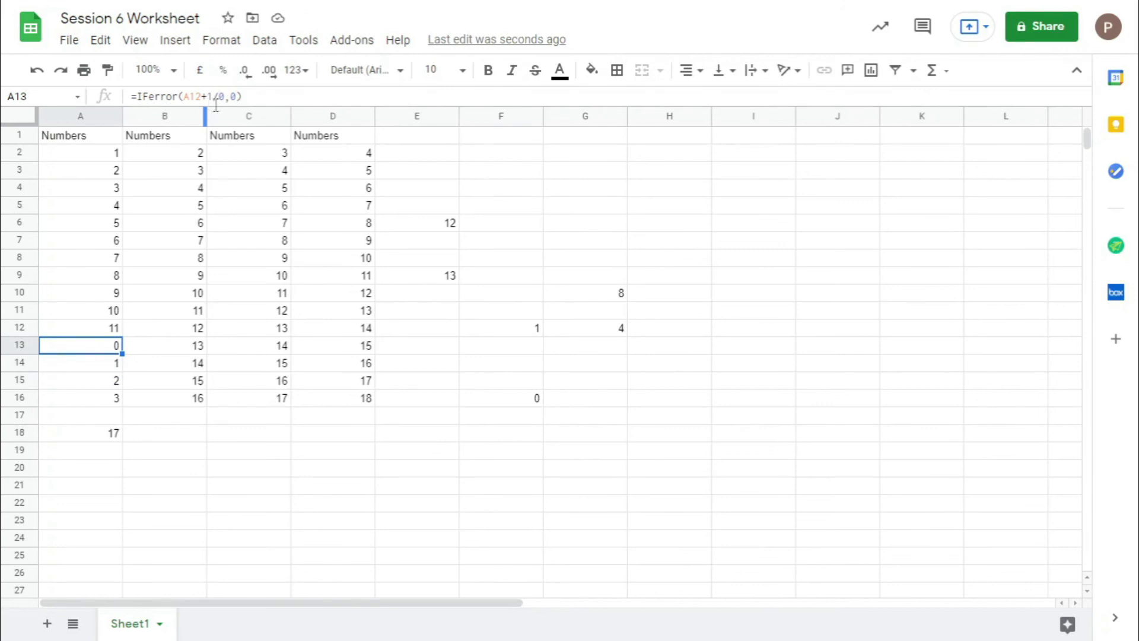
left_click(80, 362)
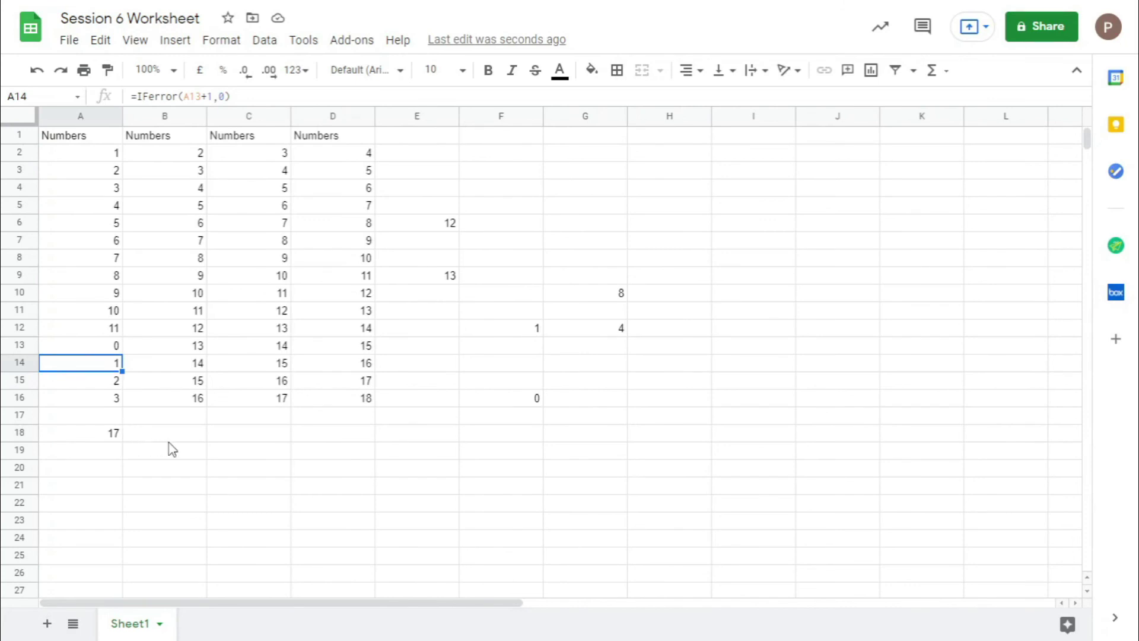
- Enter an IFNA formula in G3 that tests 1/0 with 0 as the fallback value, =IFNA(1/0,0)
left_click(581, 187)
left_click(547, 169)
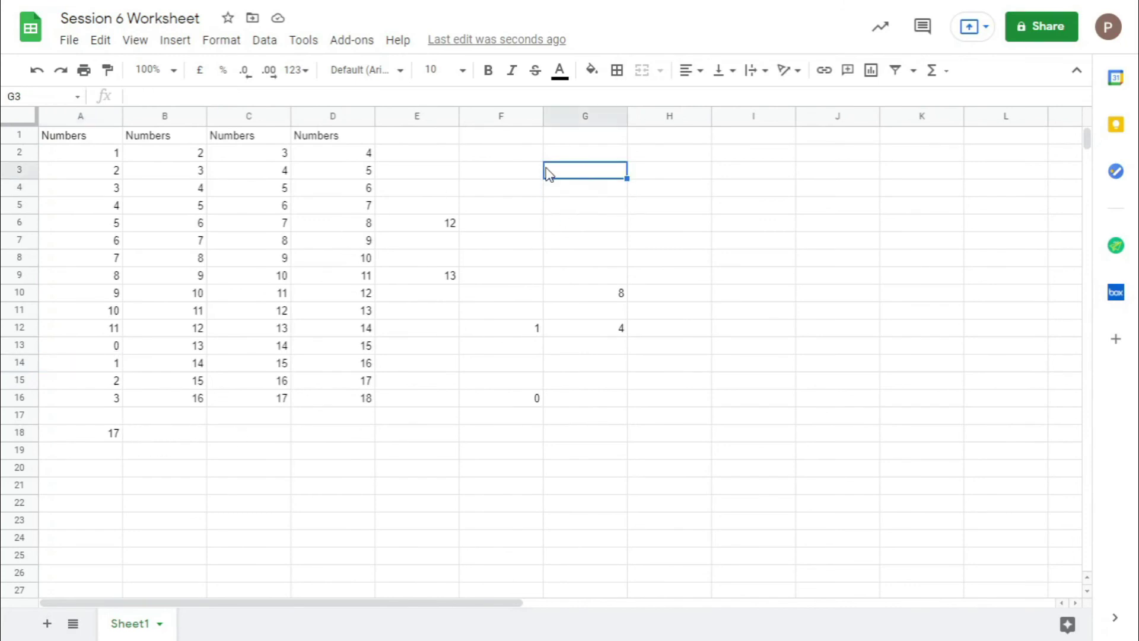
type("+IFNA")
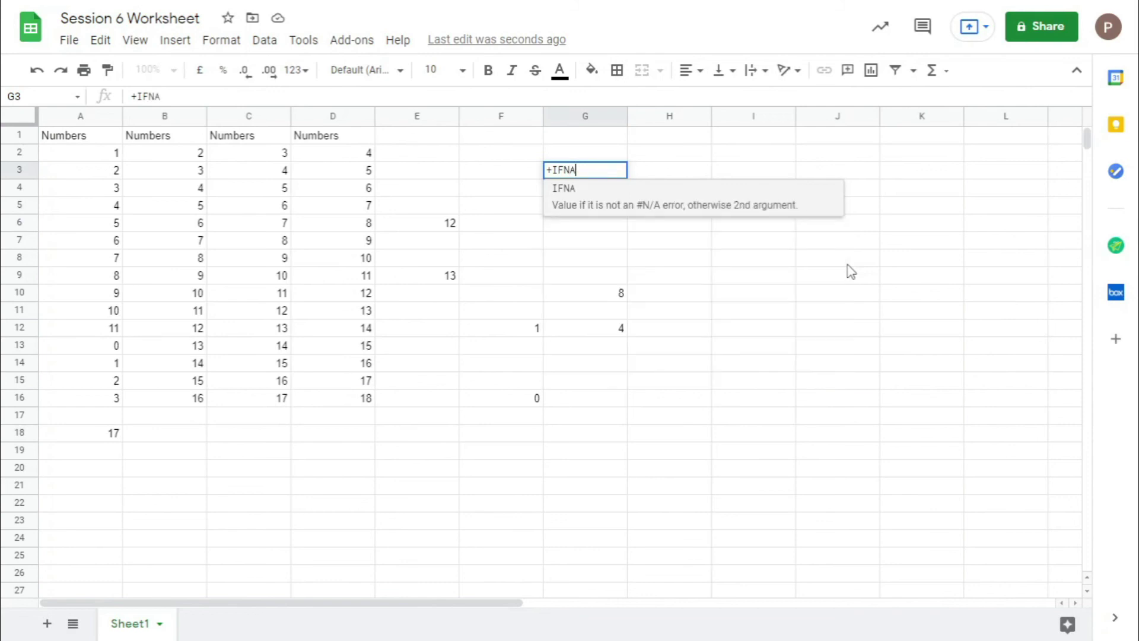
type("(1")
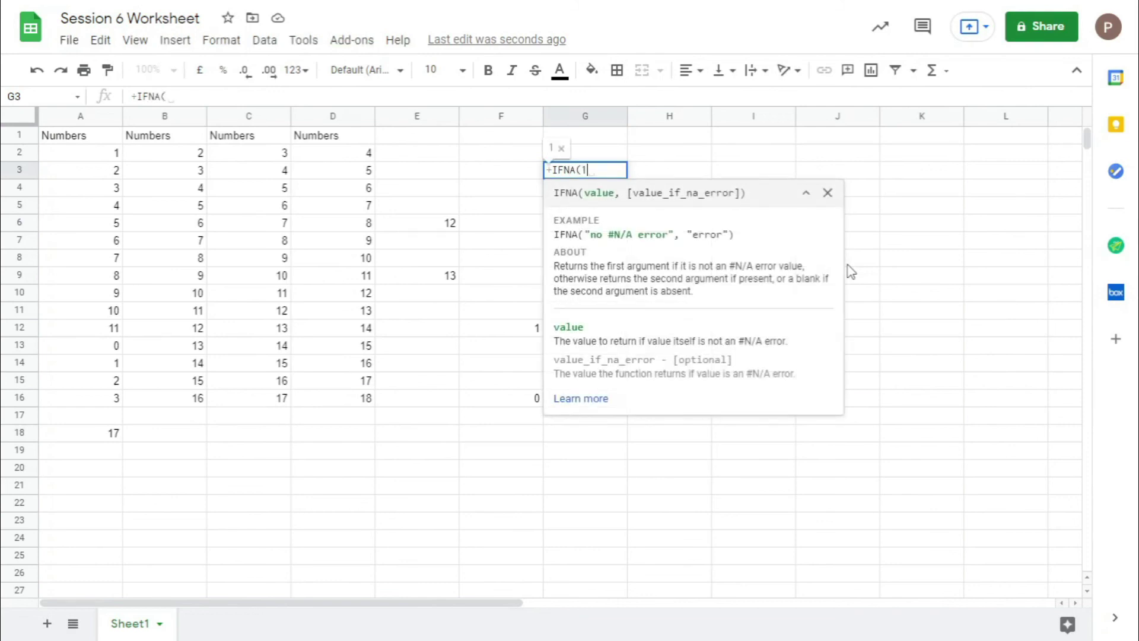
type("/0,0)")
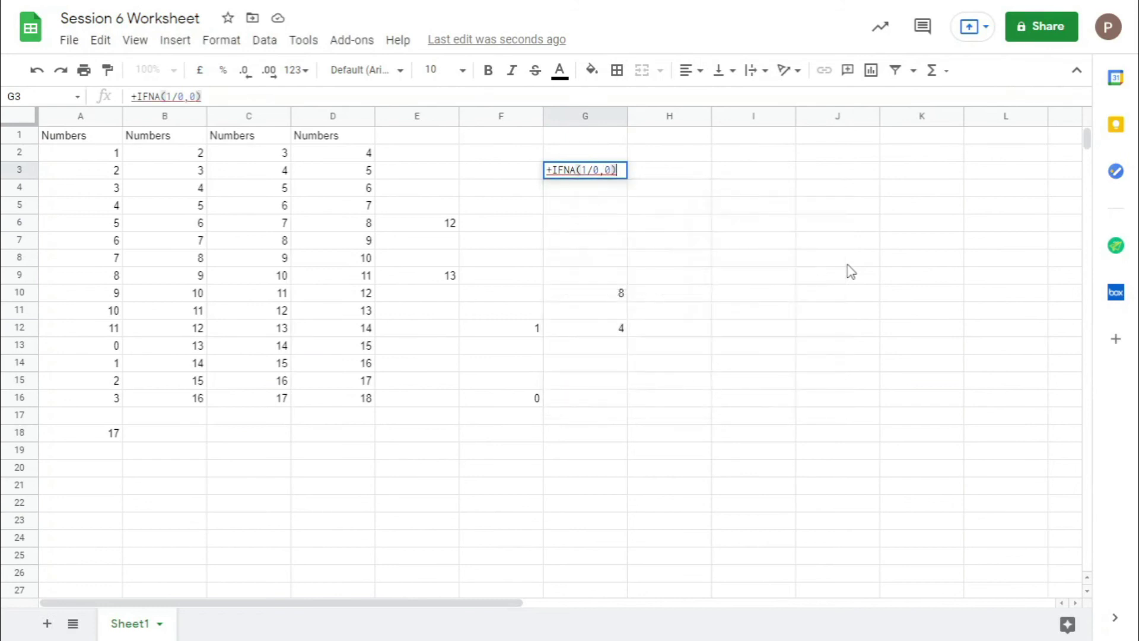
key("Return")
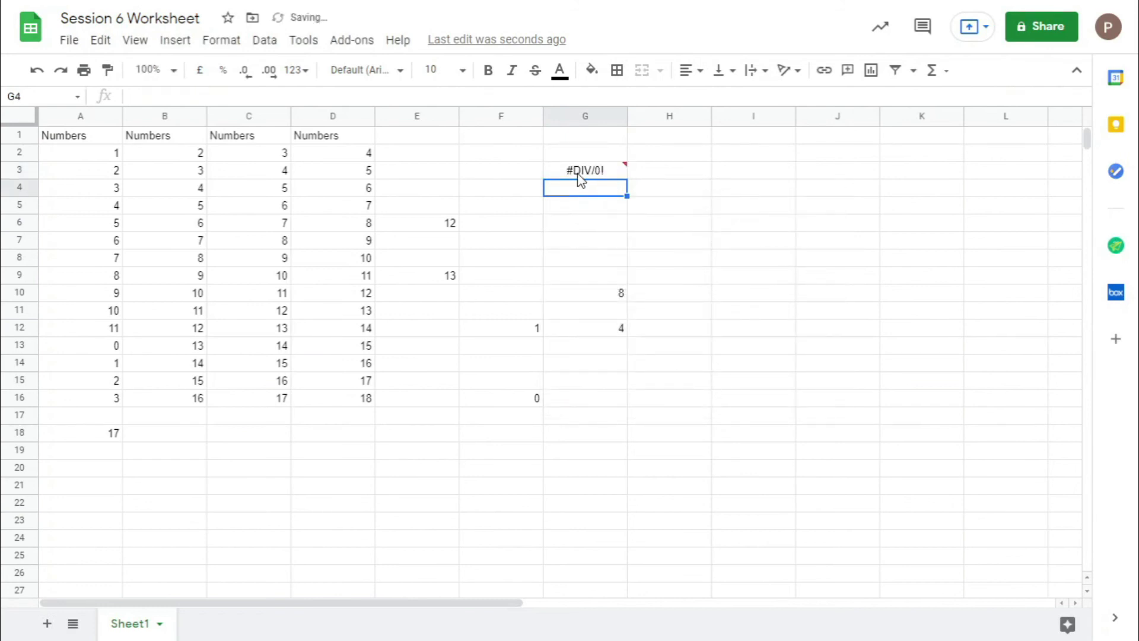
- Change the fallback value of the G3 formula to 1, making it =IFNA(1/0,1), and inspect the cell's error
double_click(579, 173)
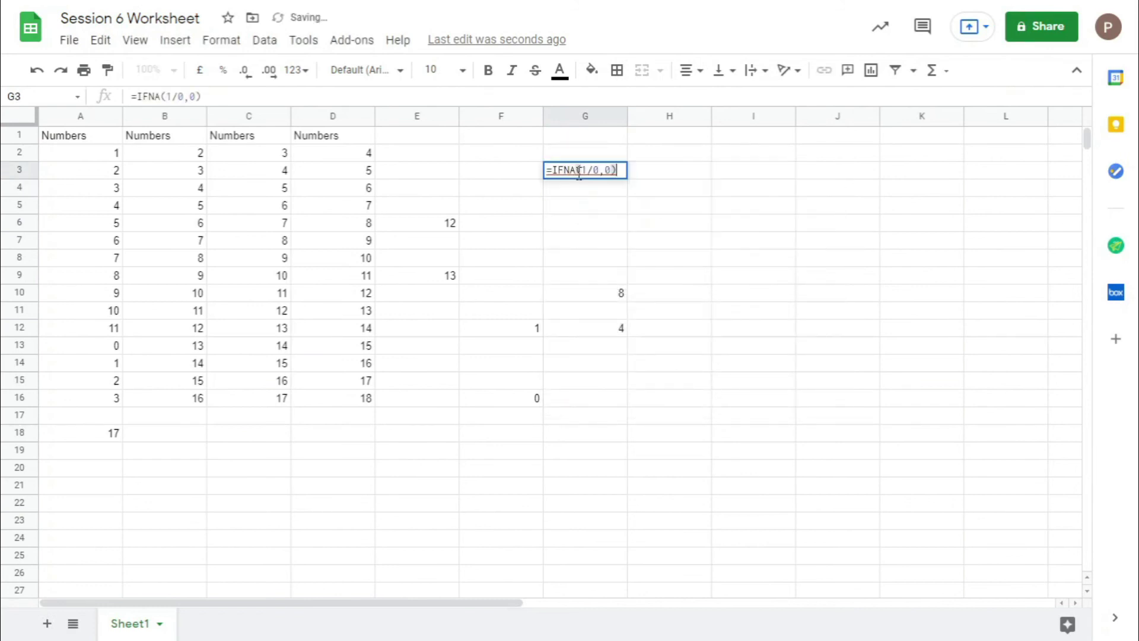
left_click(612, 170)
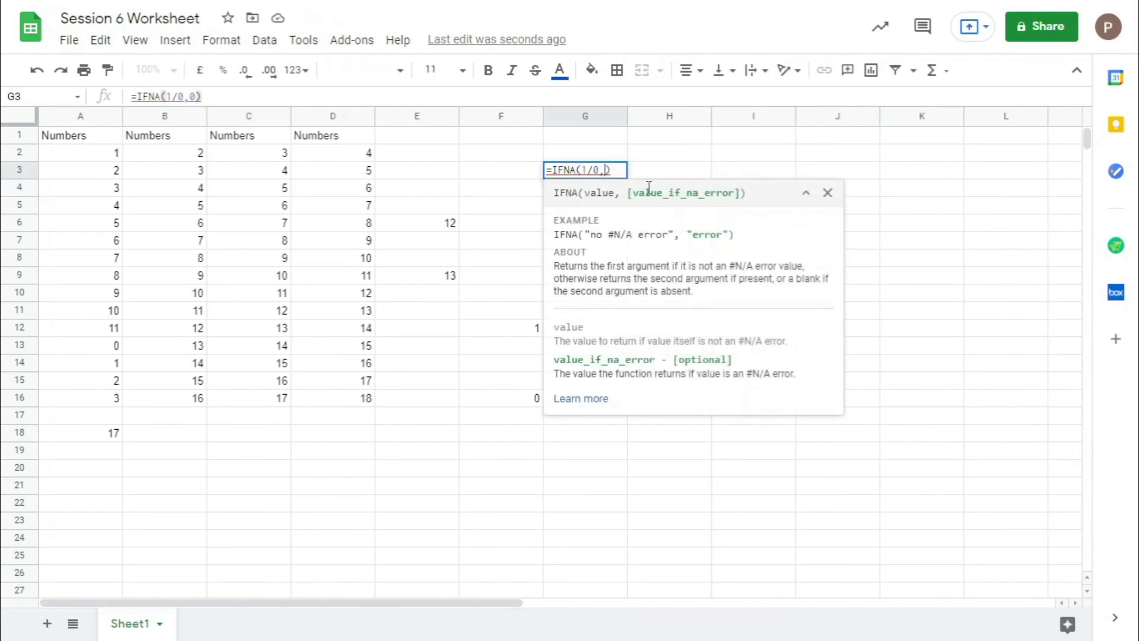
key("Return")
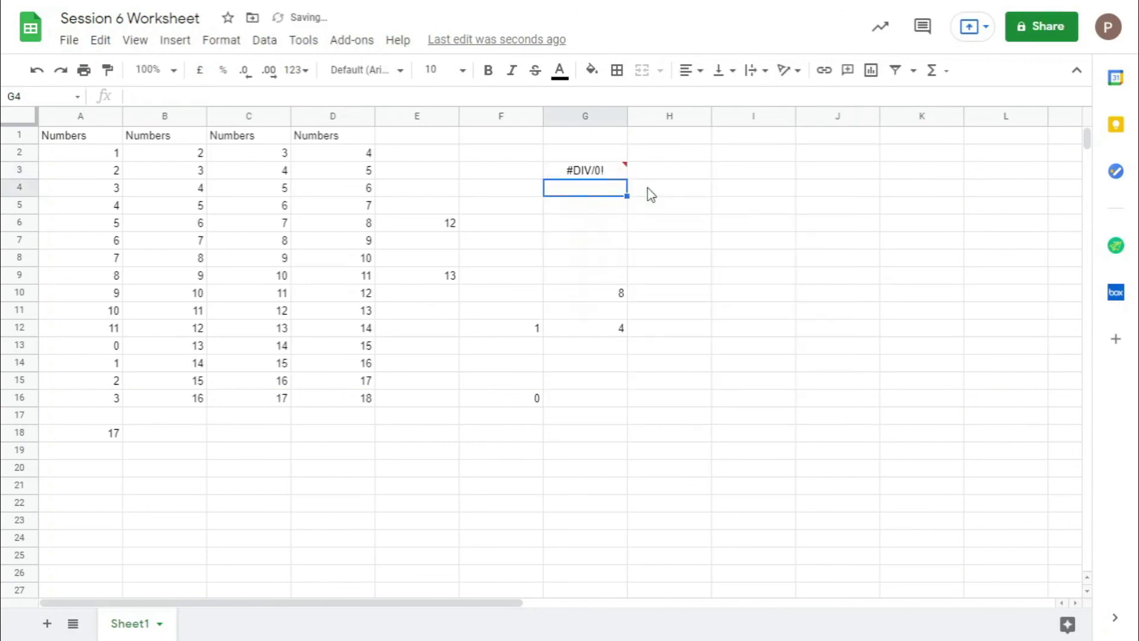
left_click(595, 178)
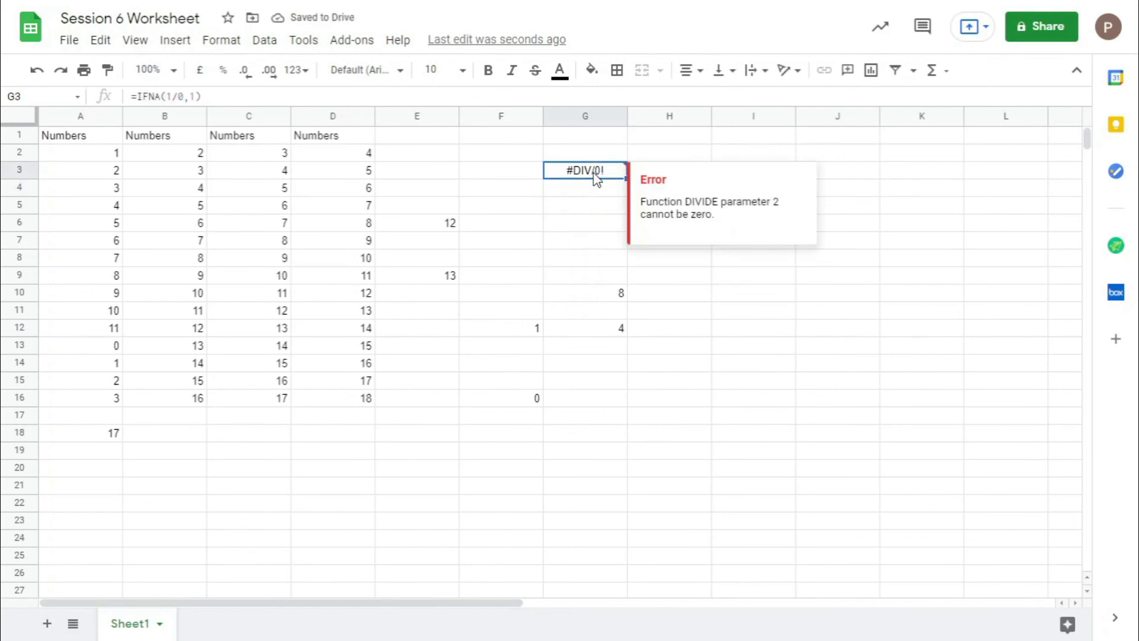
double_click(596, 173)
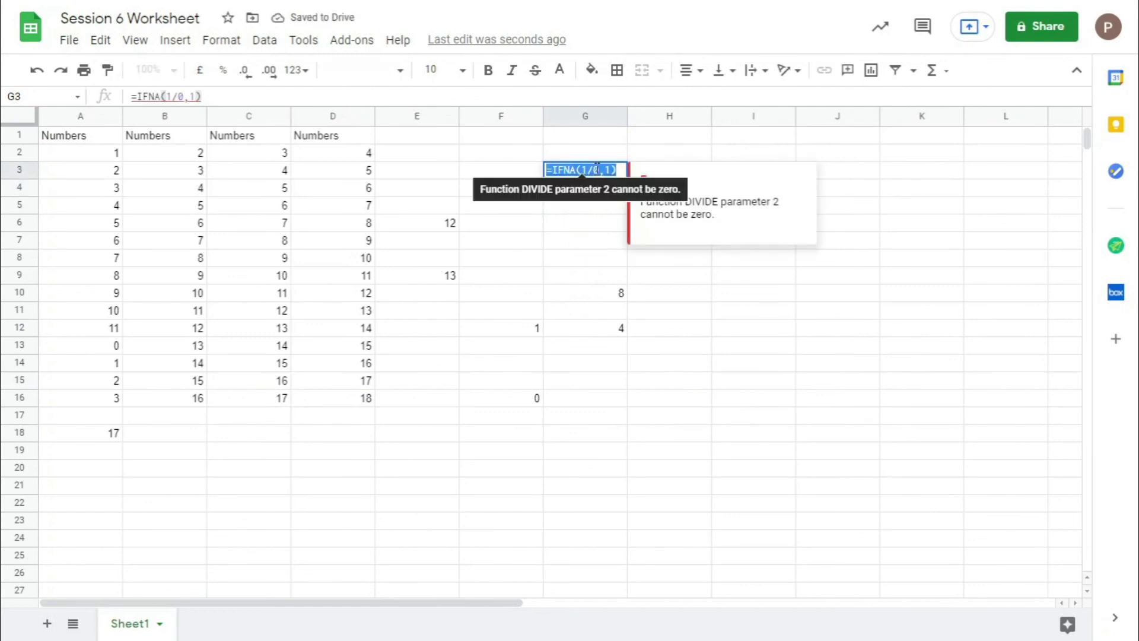
left_click(598, 170)
left_click(515, 229)
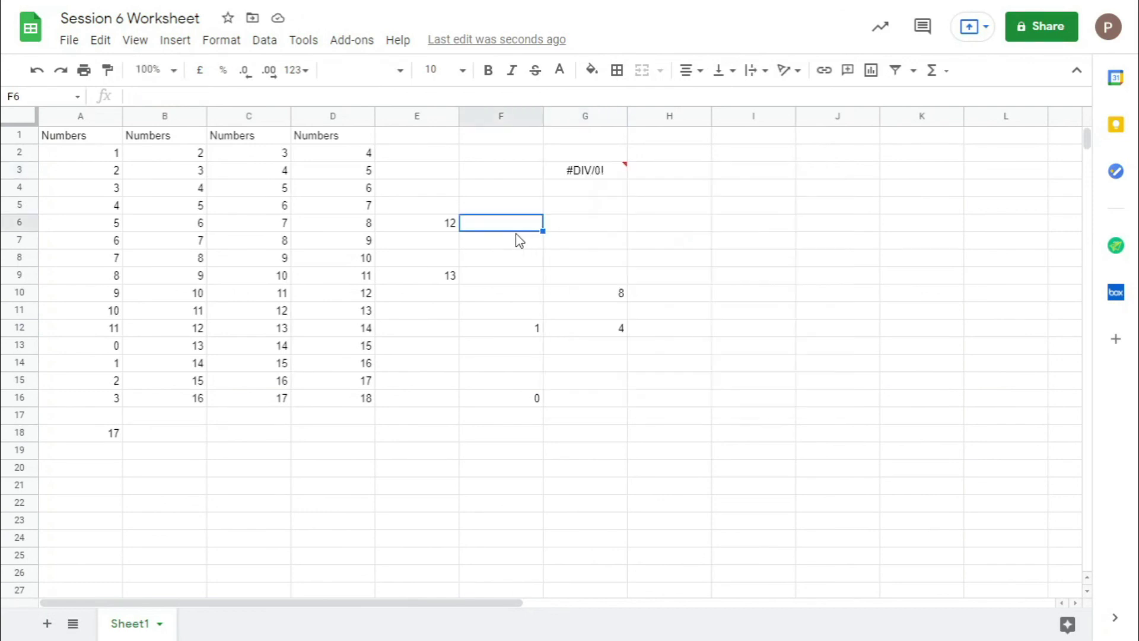
left_click(631, 186)
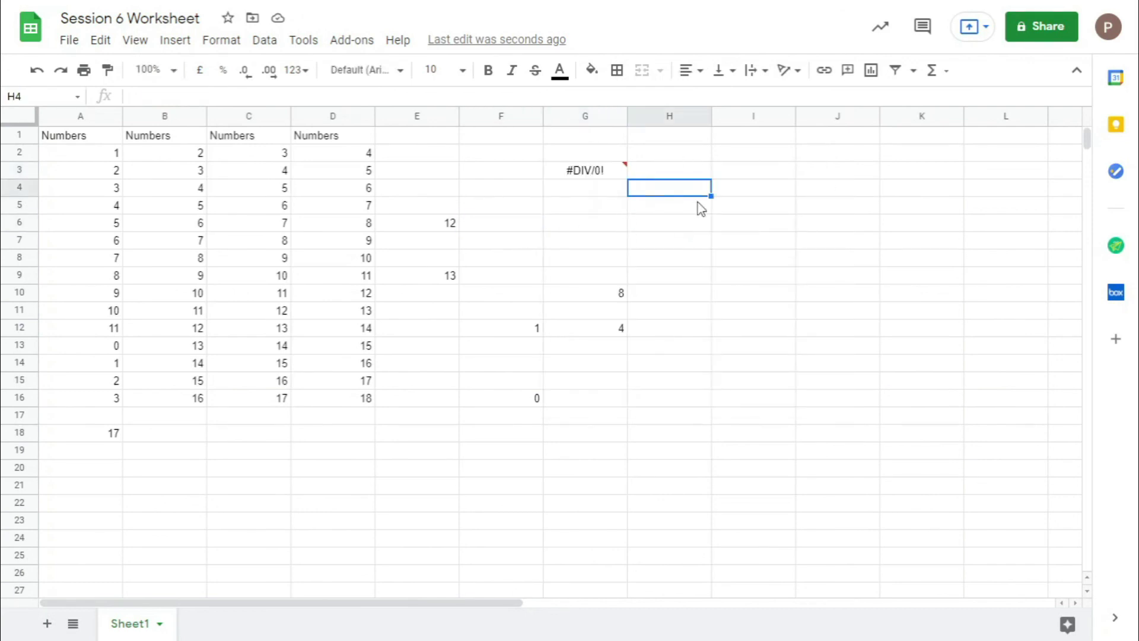
- Enter the labels Iferror in G4 and Ifna in G5
left_click(579, 193)
type("If")
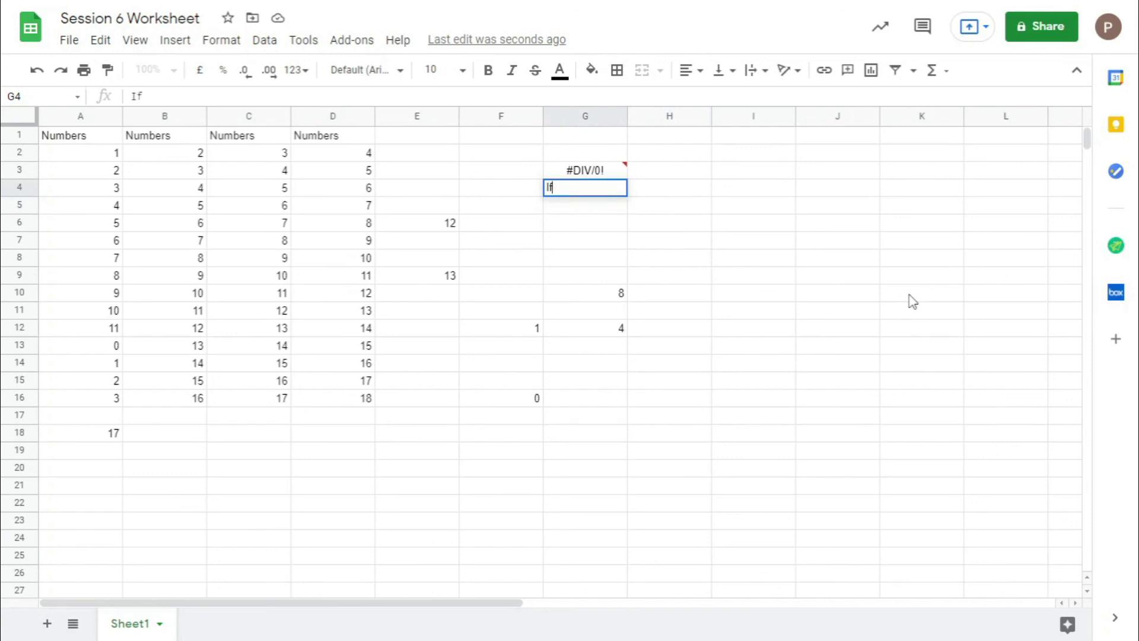
type("error")
key("Return")
type("Ifna")
key("Return")
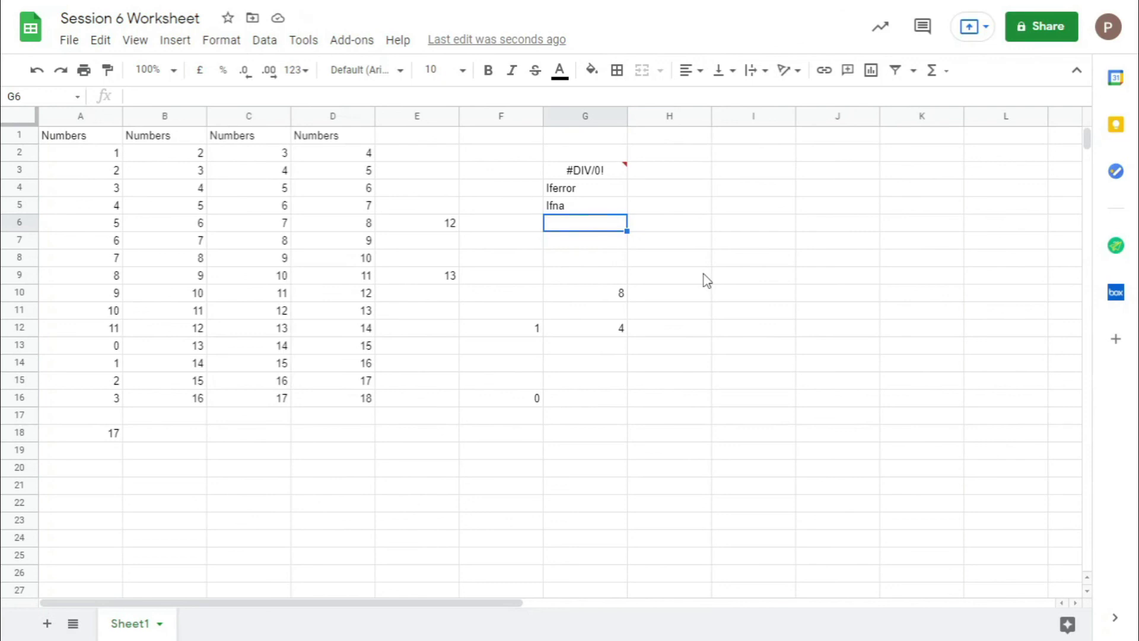
key("Up")
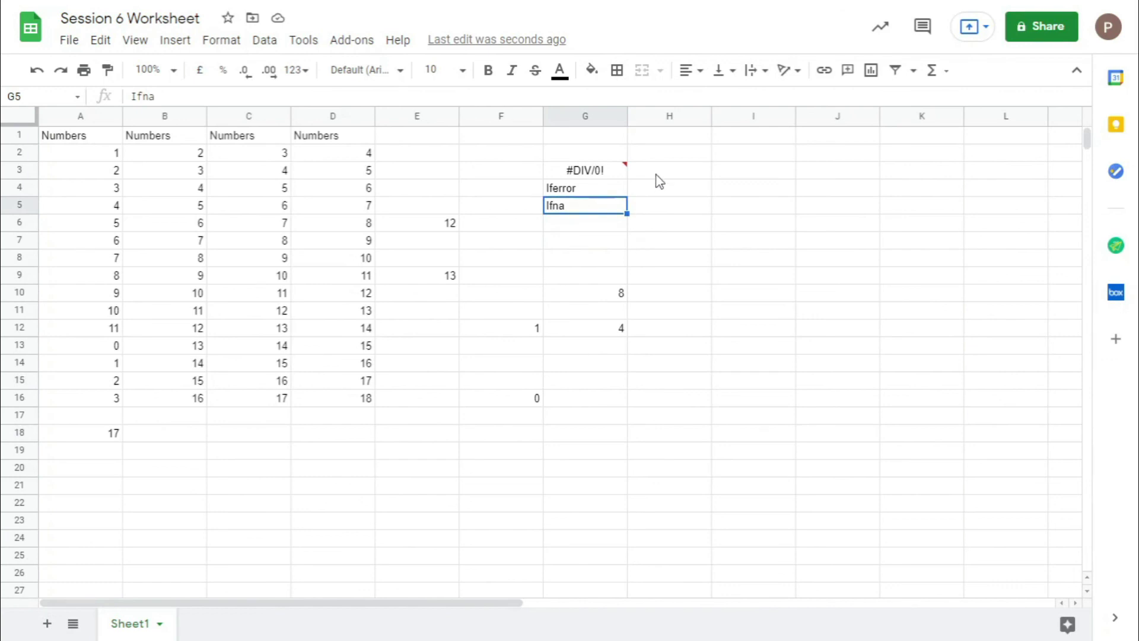
- Describe Ifna in H5 with the text "Just nor NA error" and widen column H to fit it
left_click(660, 205)
type("Jus")
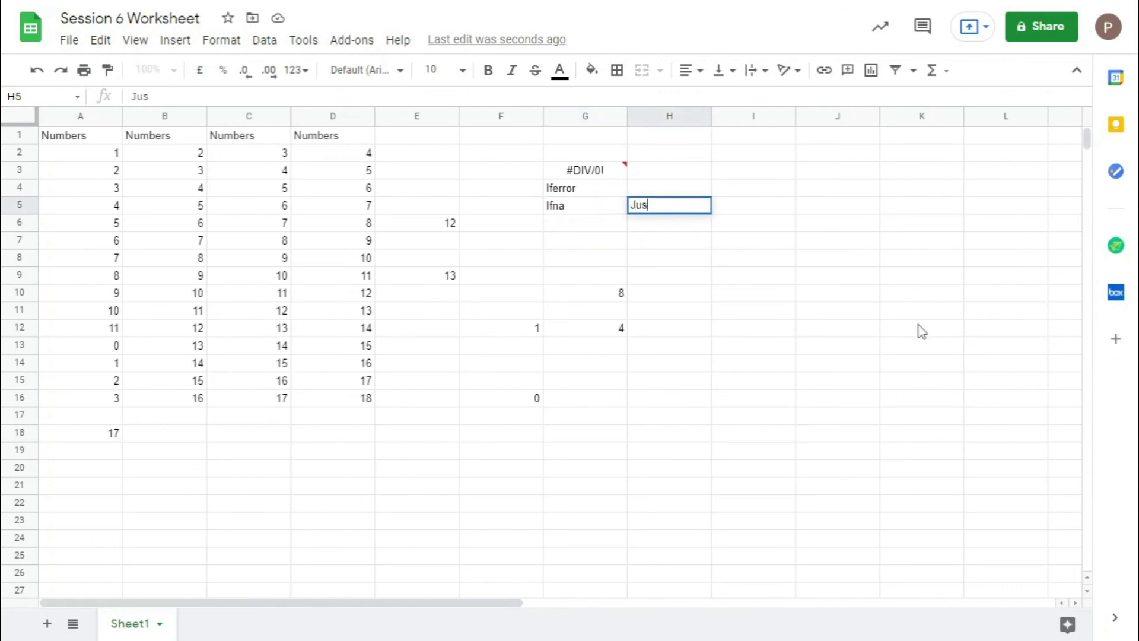
type("t nor NA error")
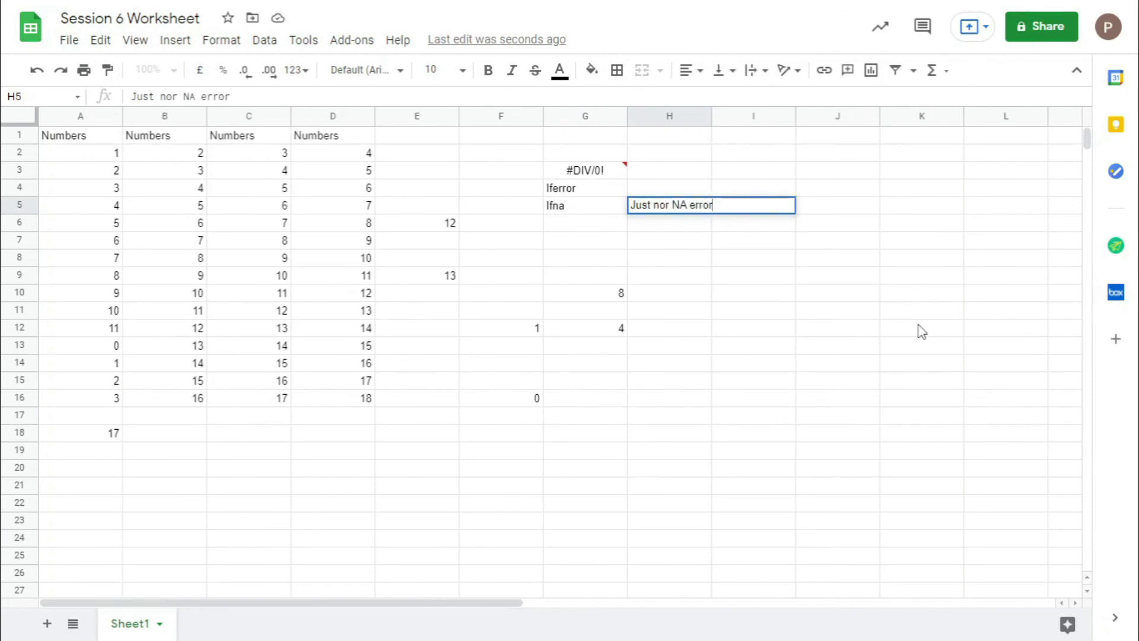
left_click(897, 315)
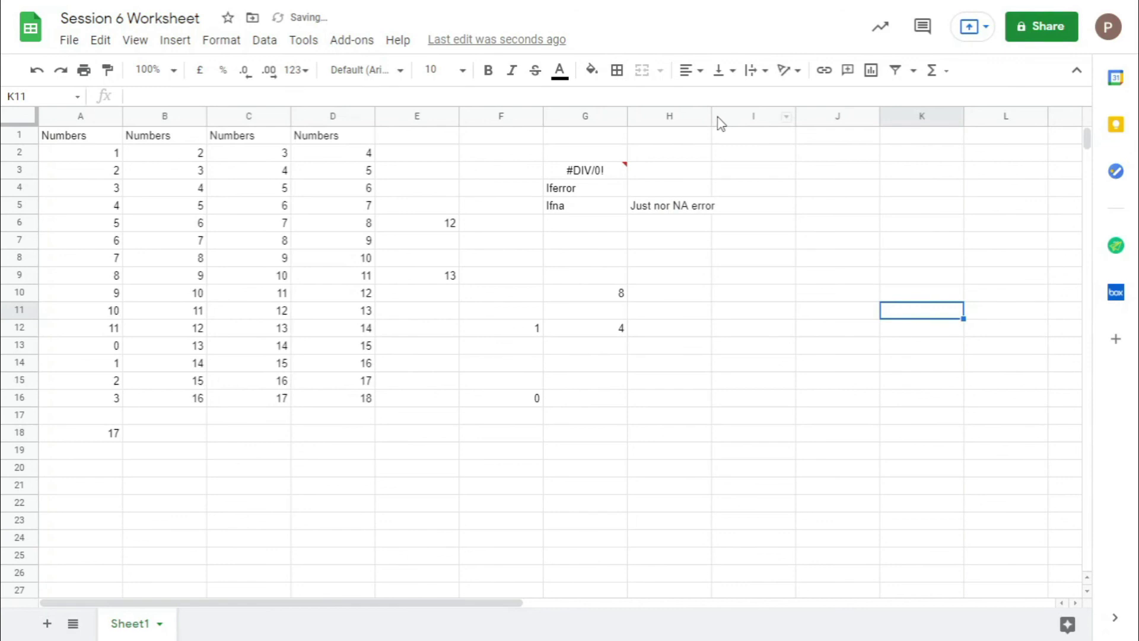
left_click_drag(713, 117, 705, 169)
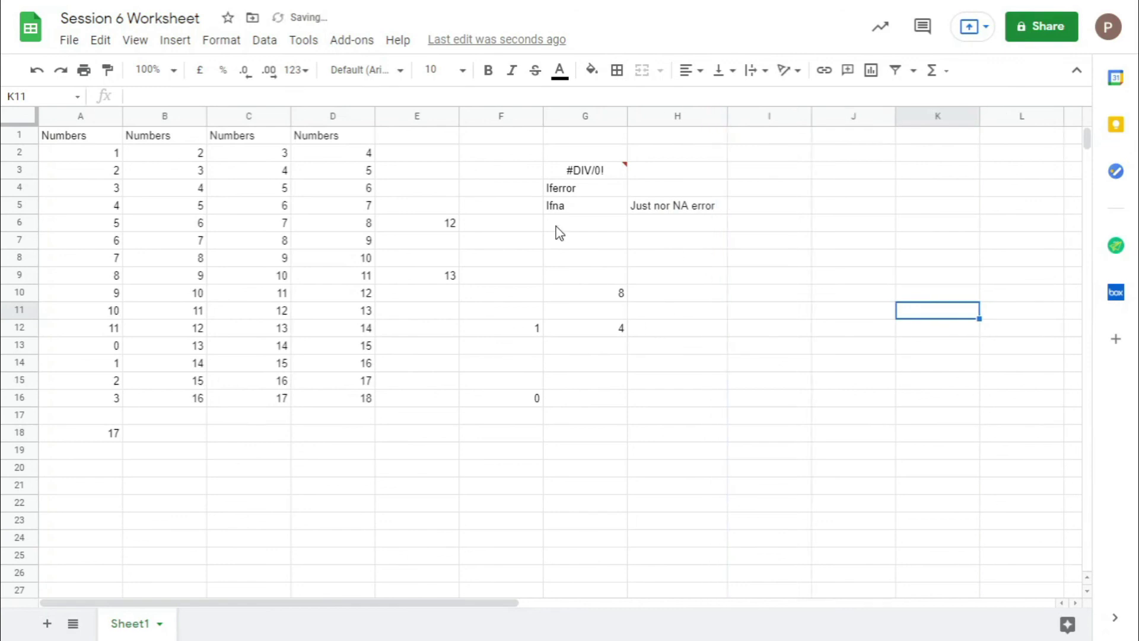
left_click(558, 225)
left_click(601, 173)
left_click(577, 257)
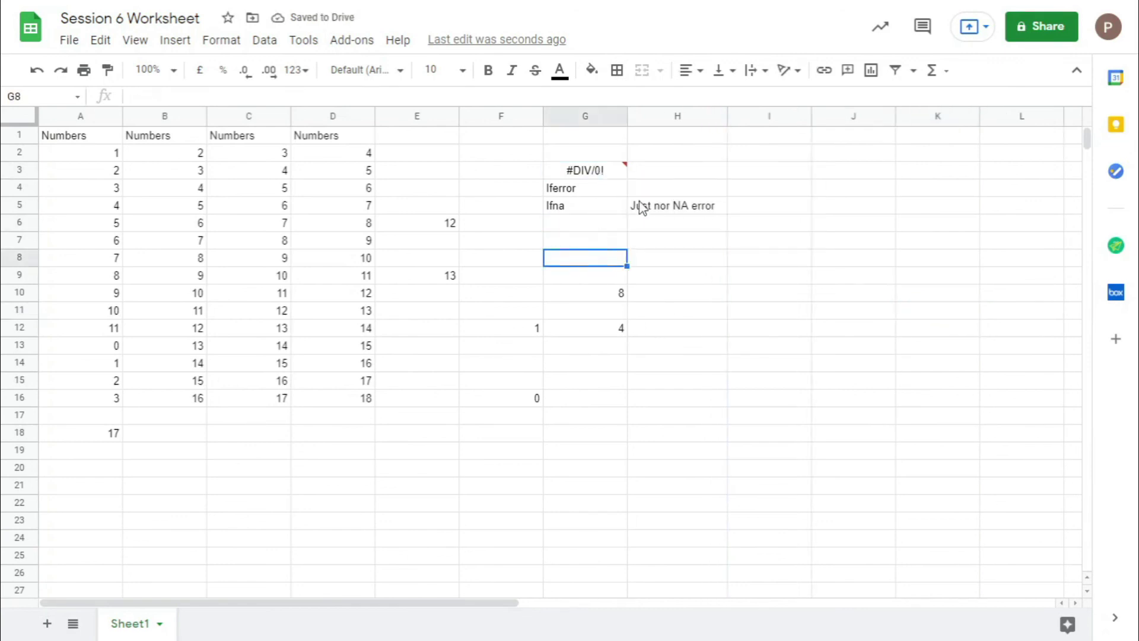
- Describe Iferror in H4 with the text "Any kind of error"
left_click(646, 190)
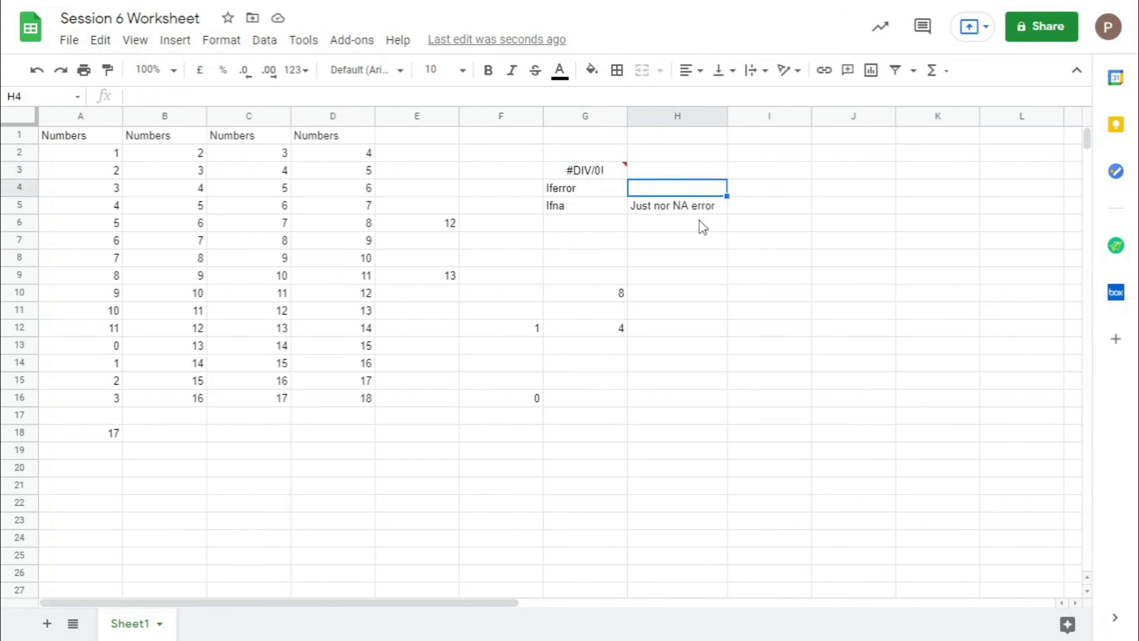
type("Any kid")
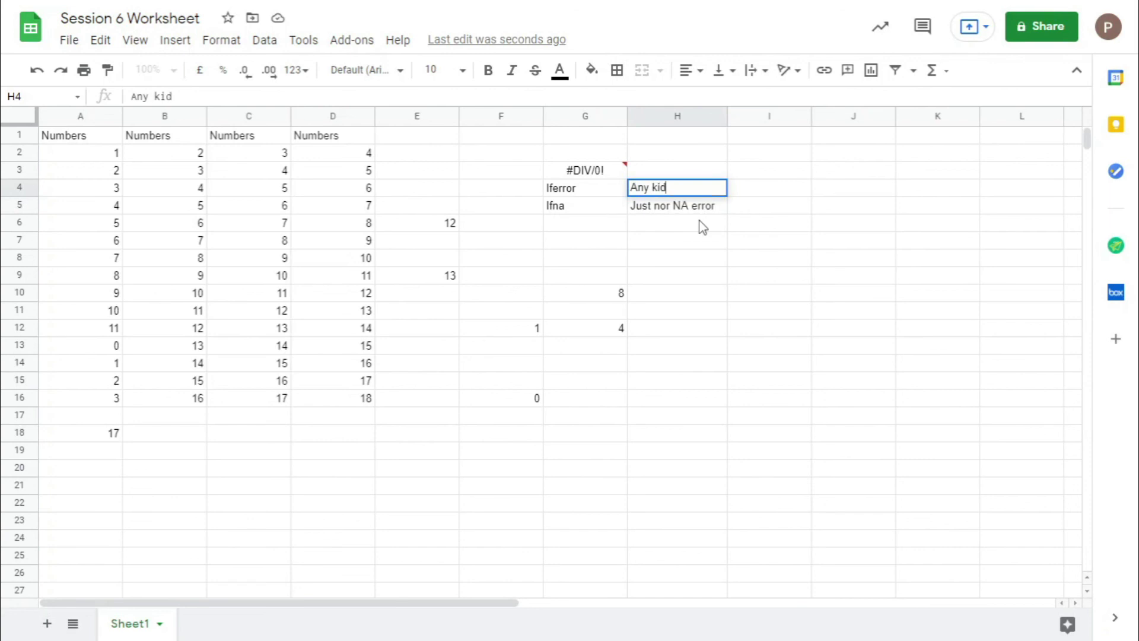
key("BackSpace")
type("nd of ")
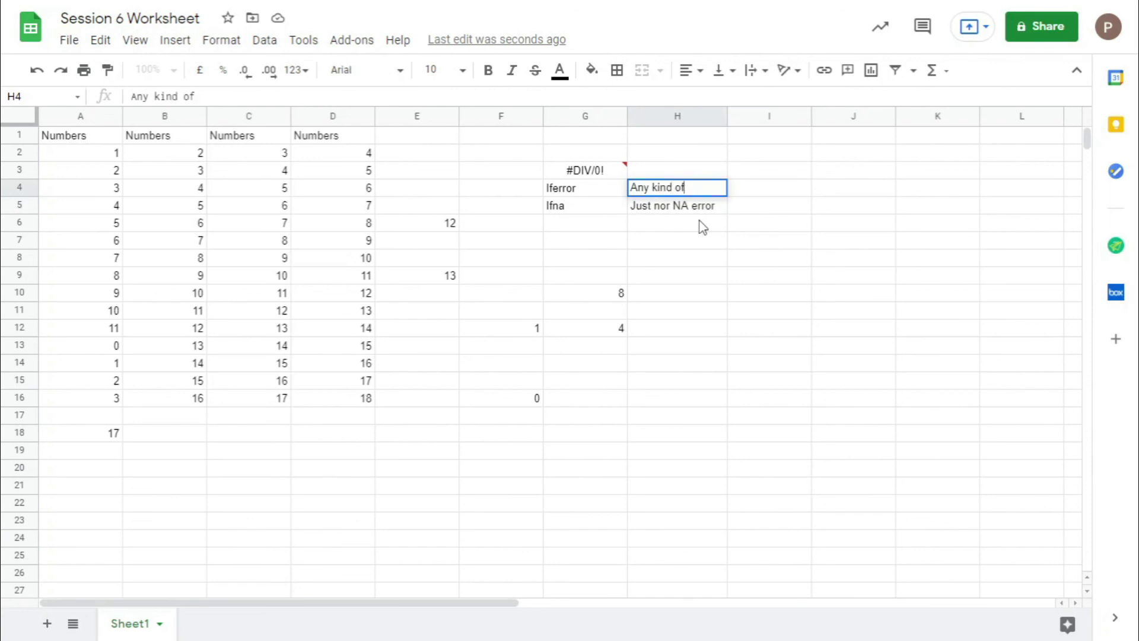
type("error")
left_click(703, 227)
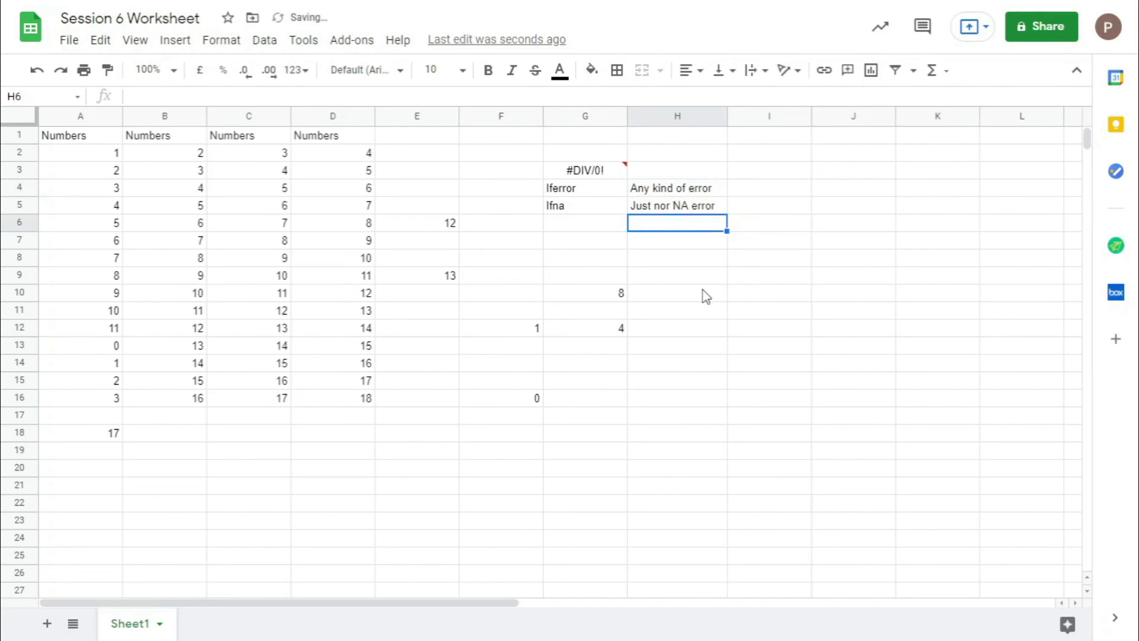
left_click(765, 193)
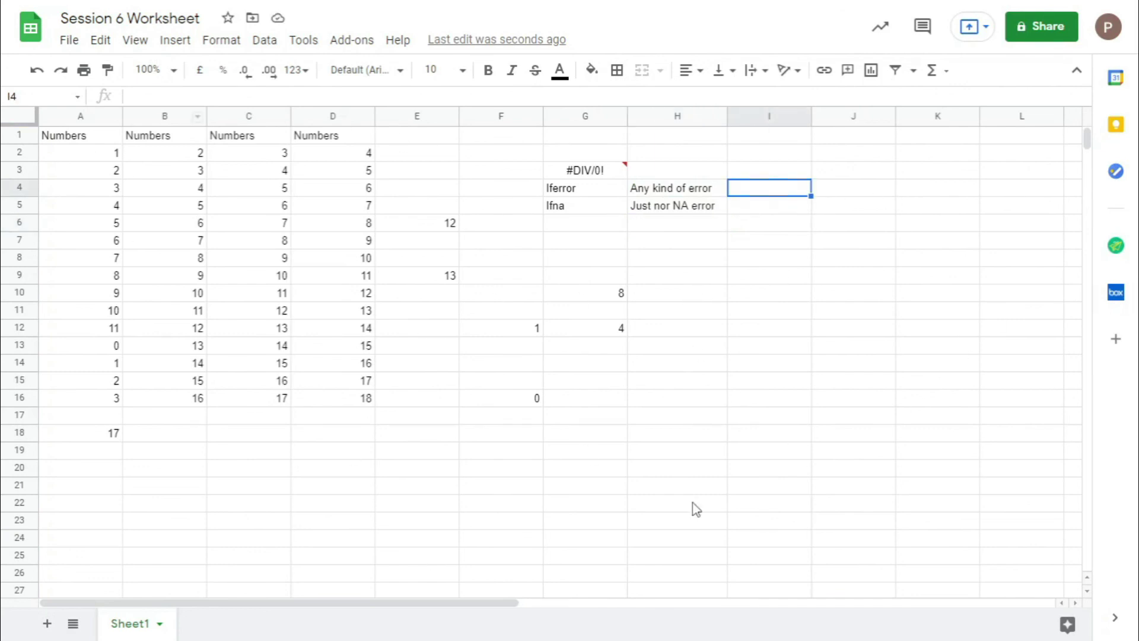
- Enter the example error text #NAME in H7
left_click(606, 278)
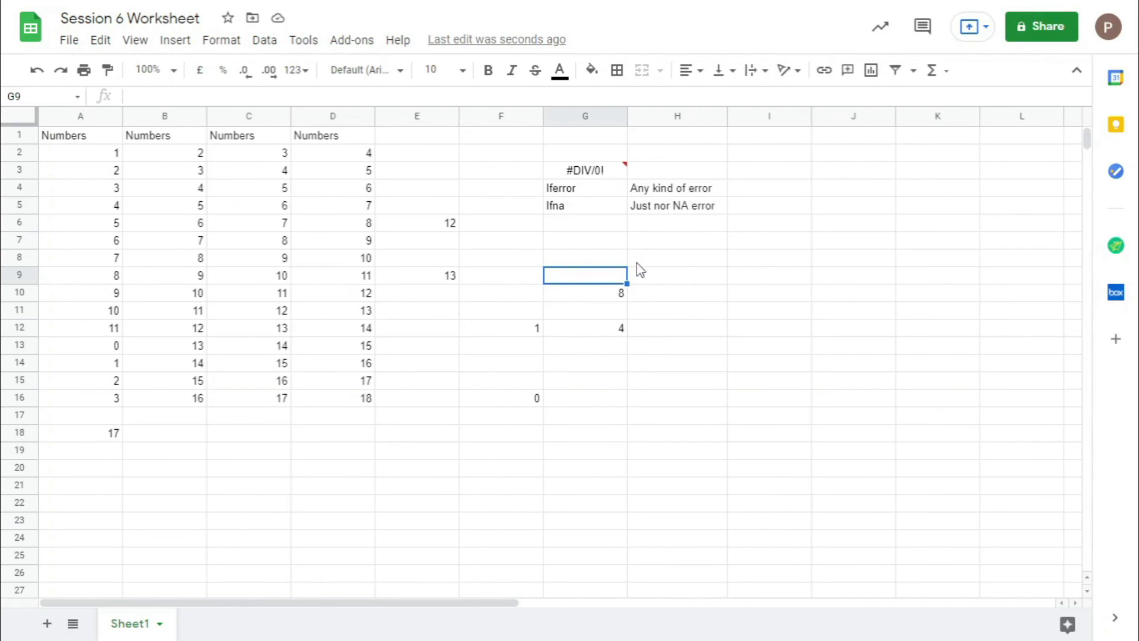
left_click(723, 236)
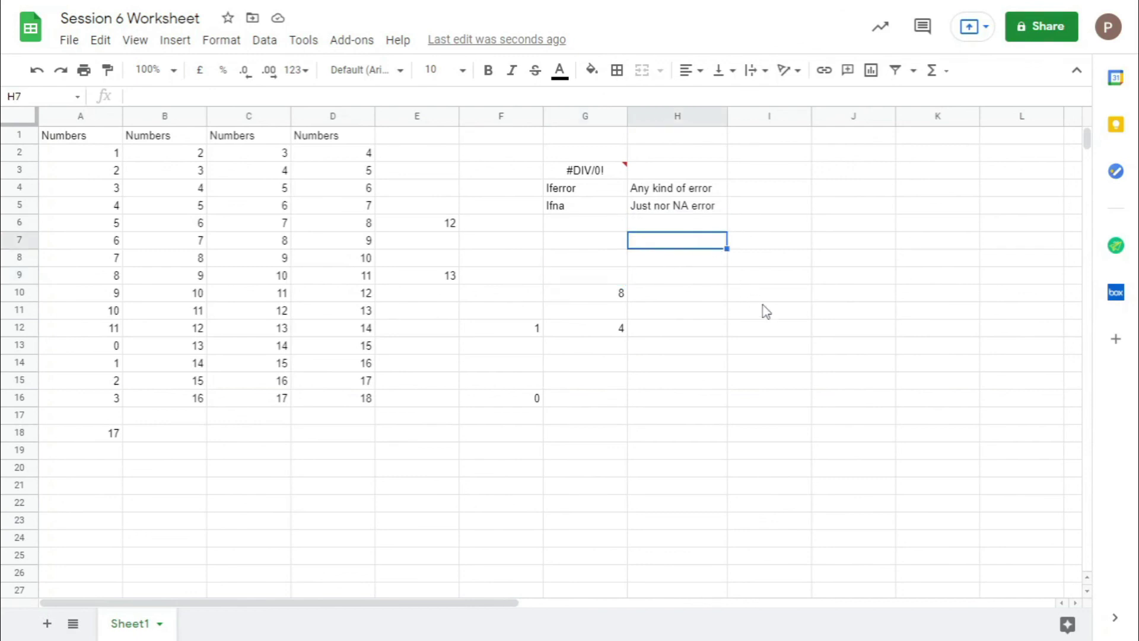
type("#NAME")
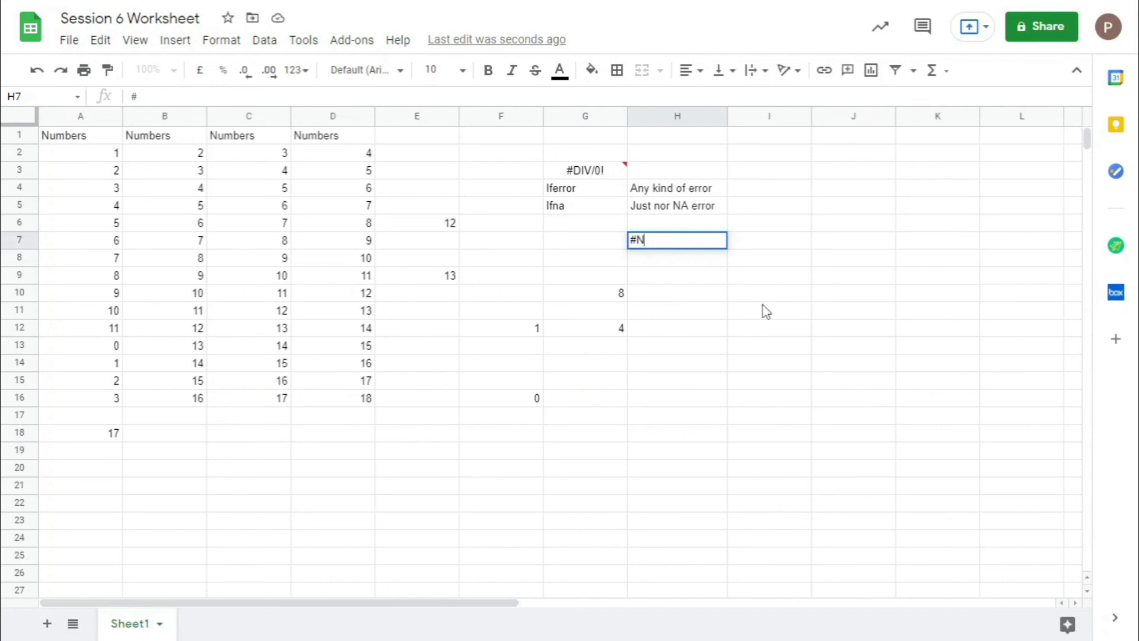
left_click(749, 298)
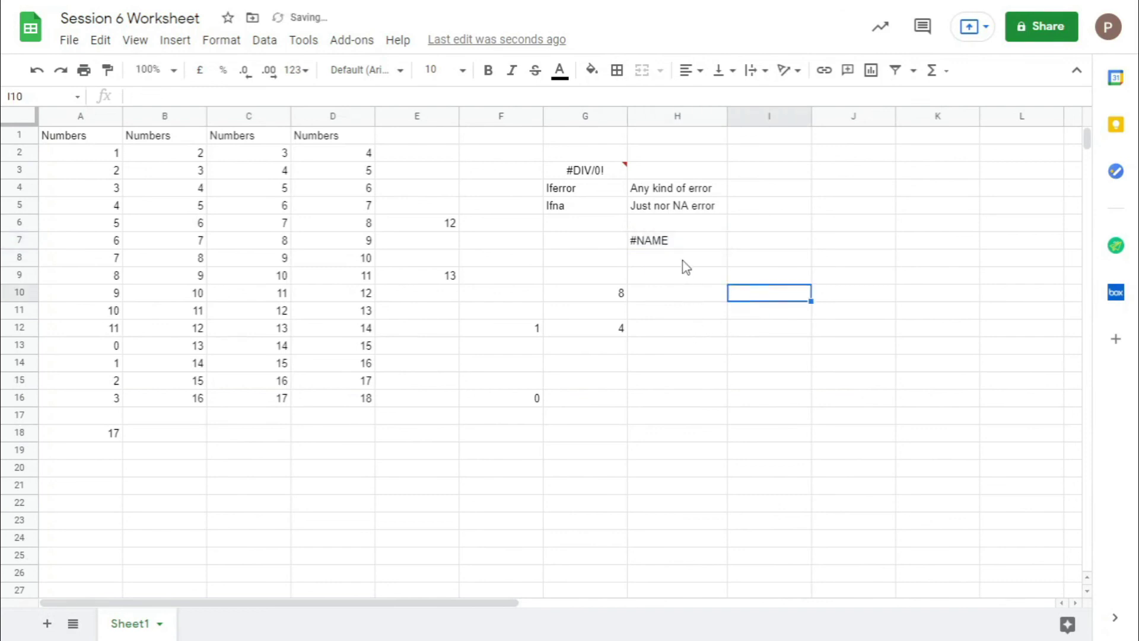
- Compare the Iferror and Ifna labels in G4:G5 and their descriptions with the #NAME example in H7
left_click(681, 242)
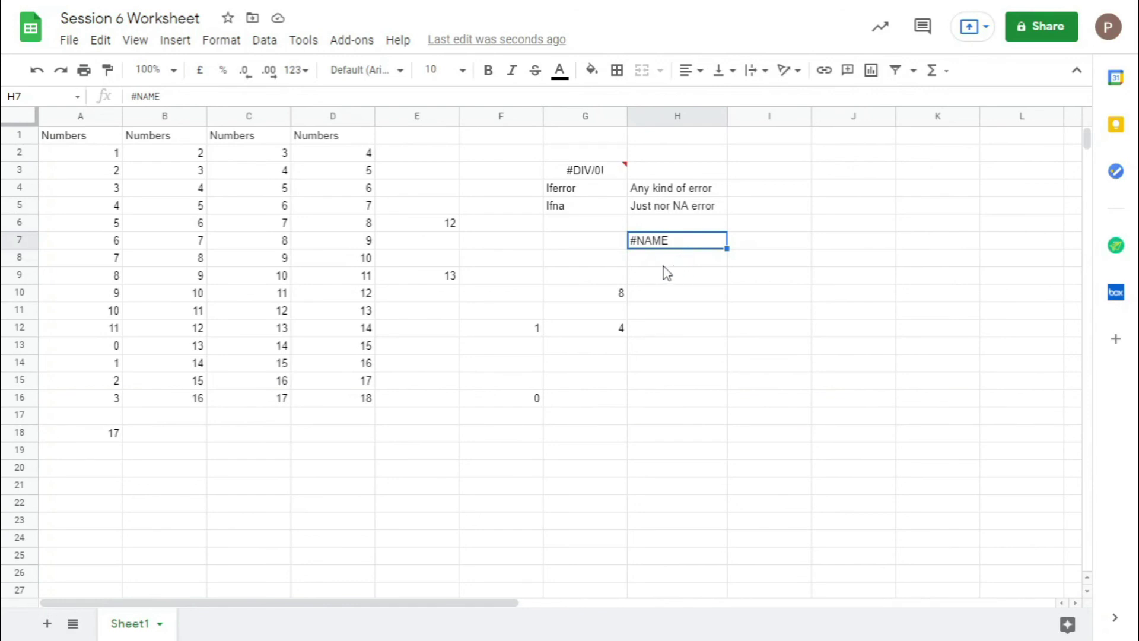
left_click(568, 191)
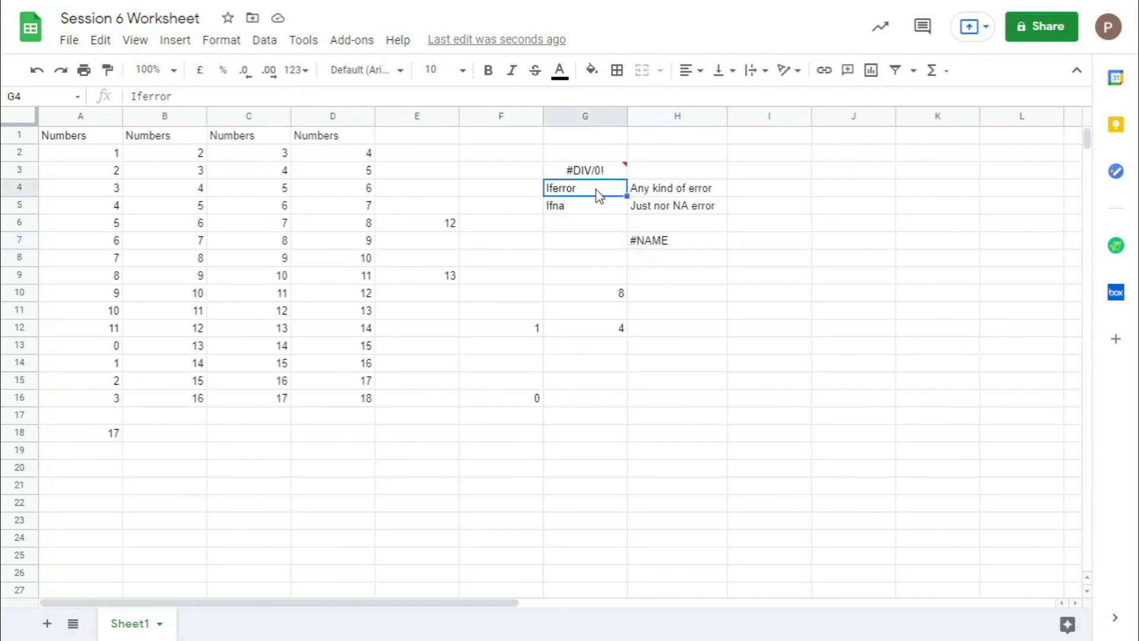
left_click(675, 244)
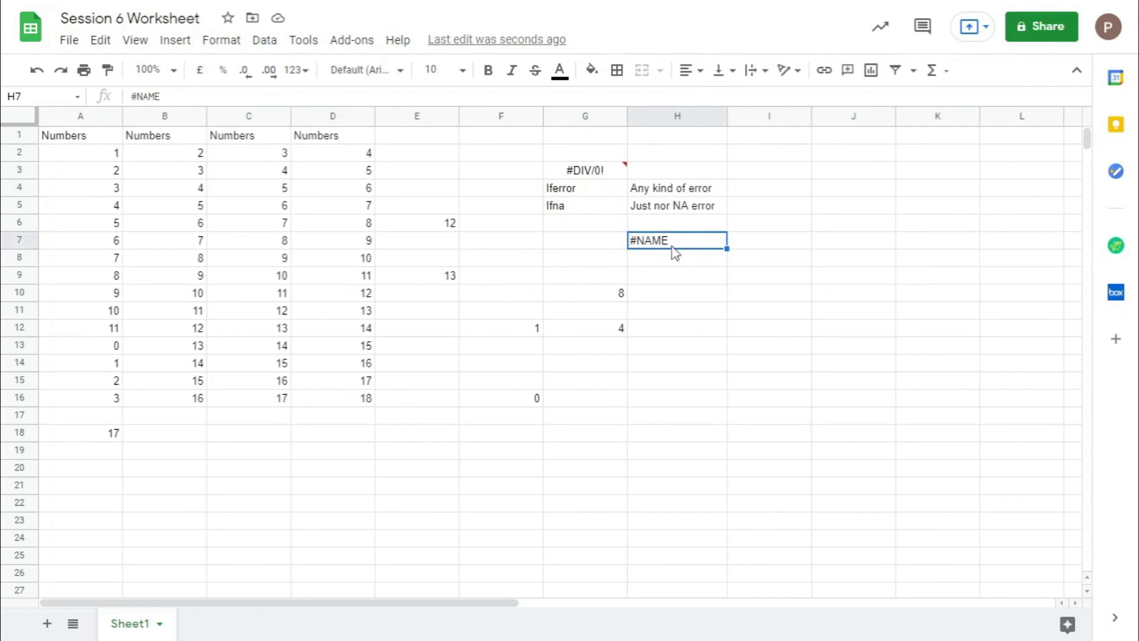
left_click(622, 189)
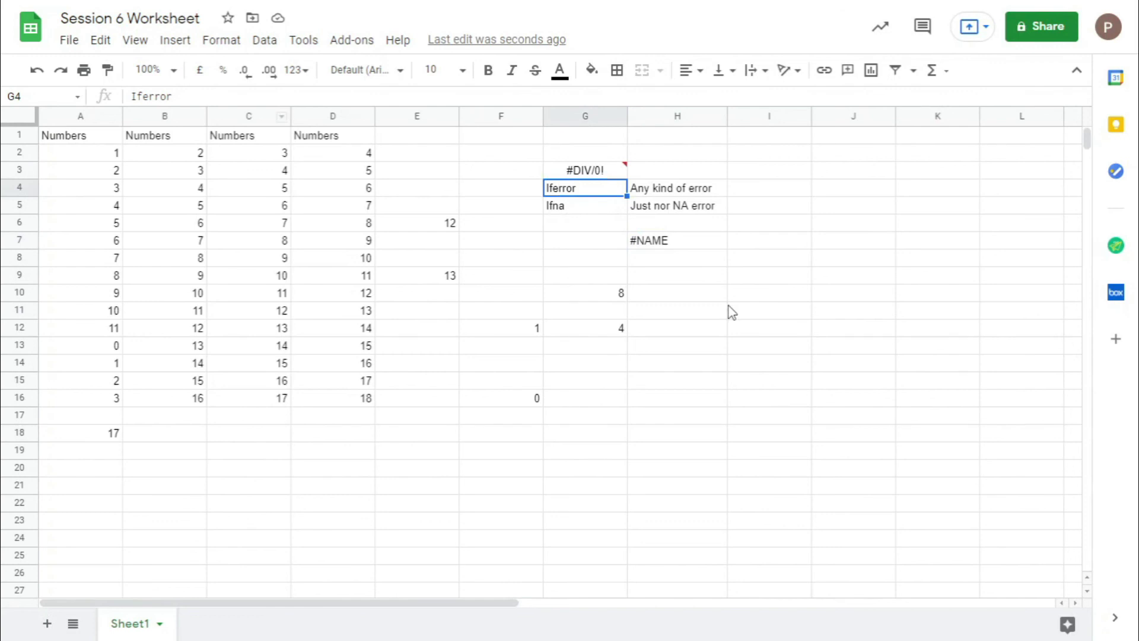
left_click(704, 261)
right_click(683, 243)
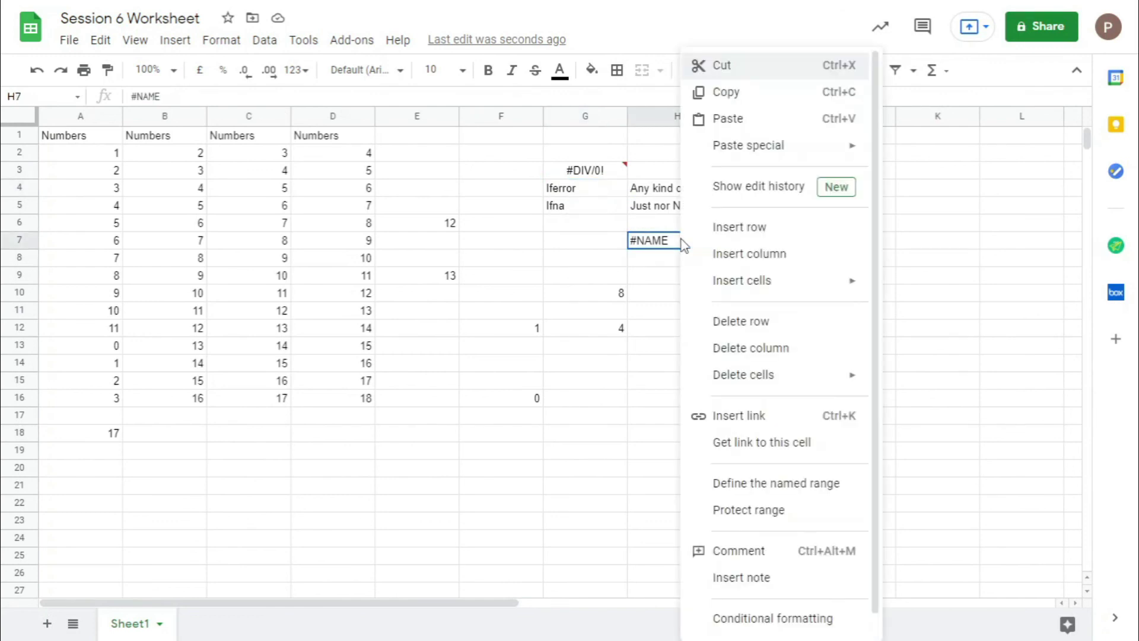
left_click(669, 337)
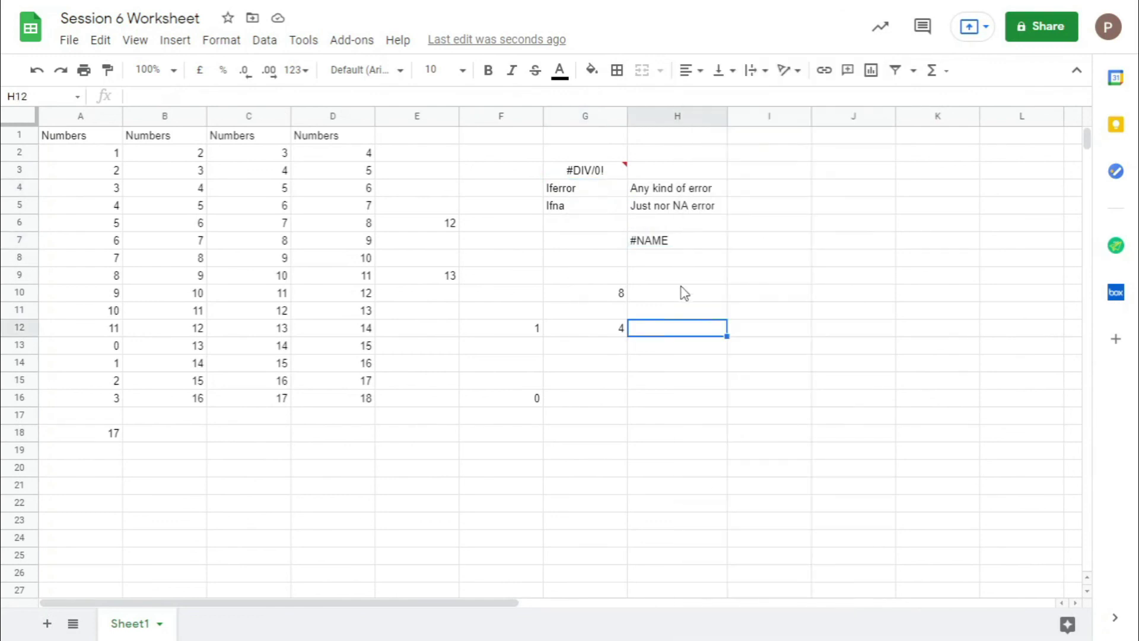
left_click(571, 208)
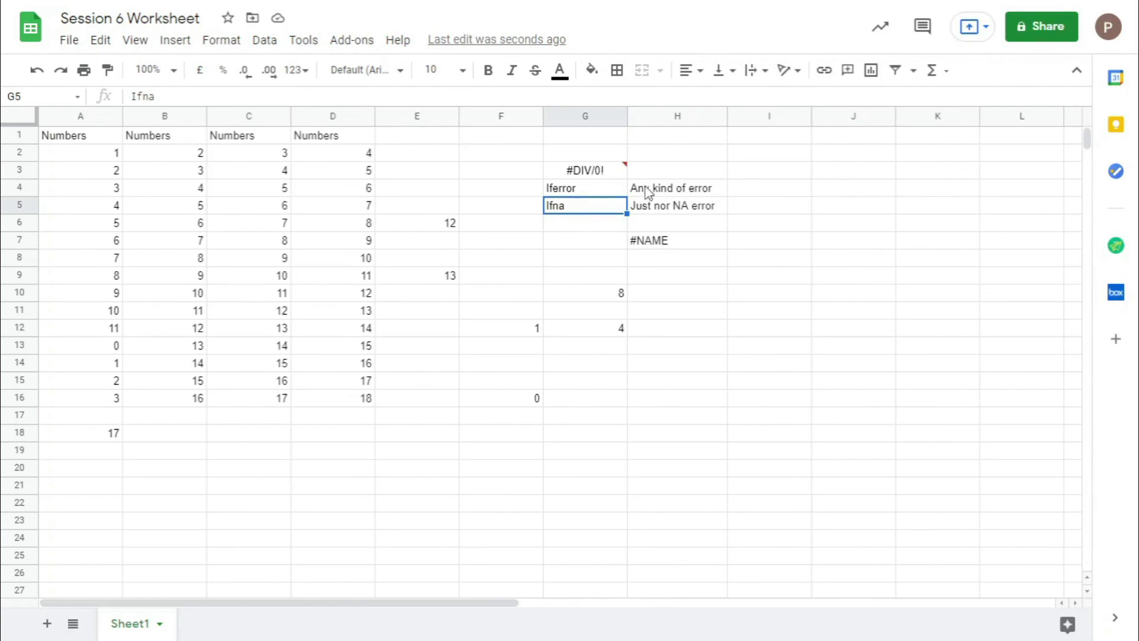
left_click(607, 178)
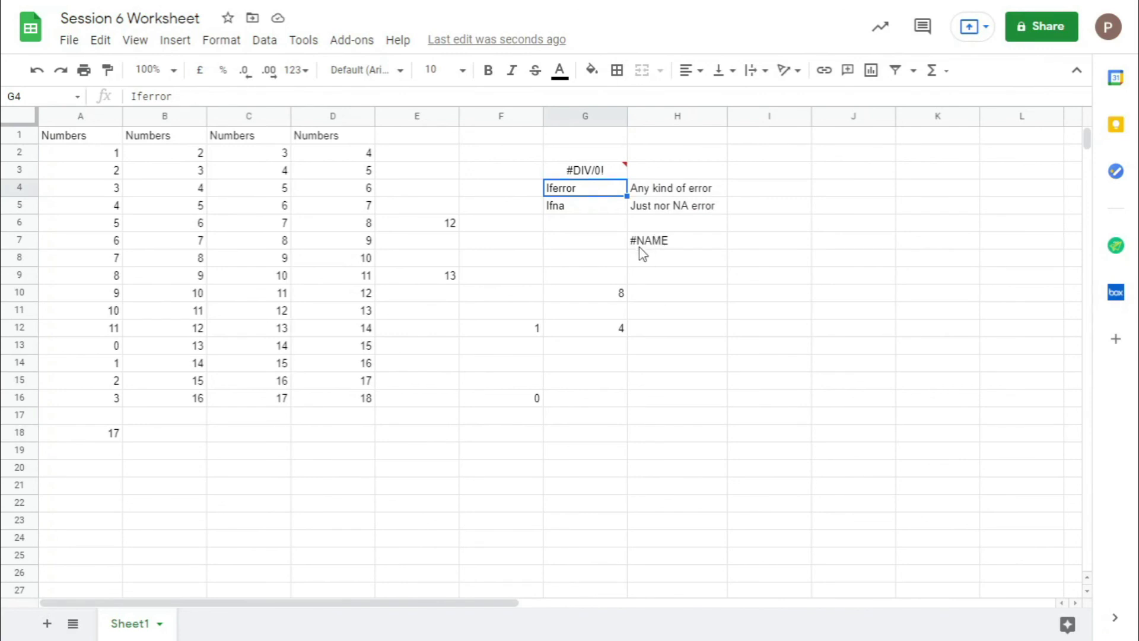
left_click_drag(642, 243, 742, 246)
left_click(646, 275)
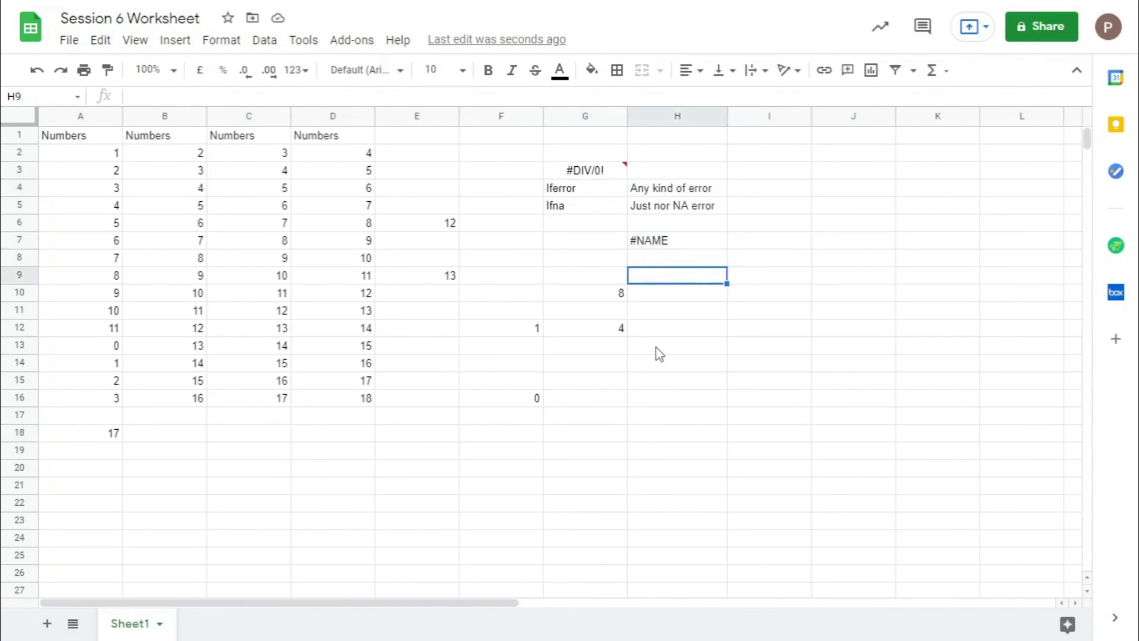
left_click_drag(657, 350, 621, 403)
key("alt+Tab")
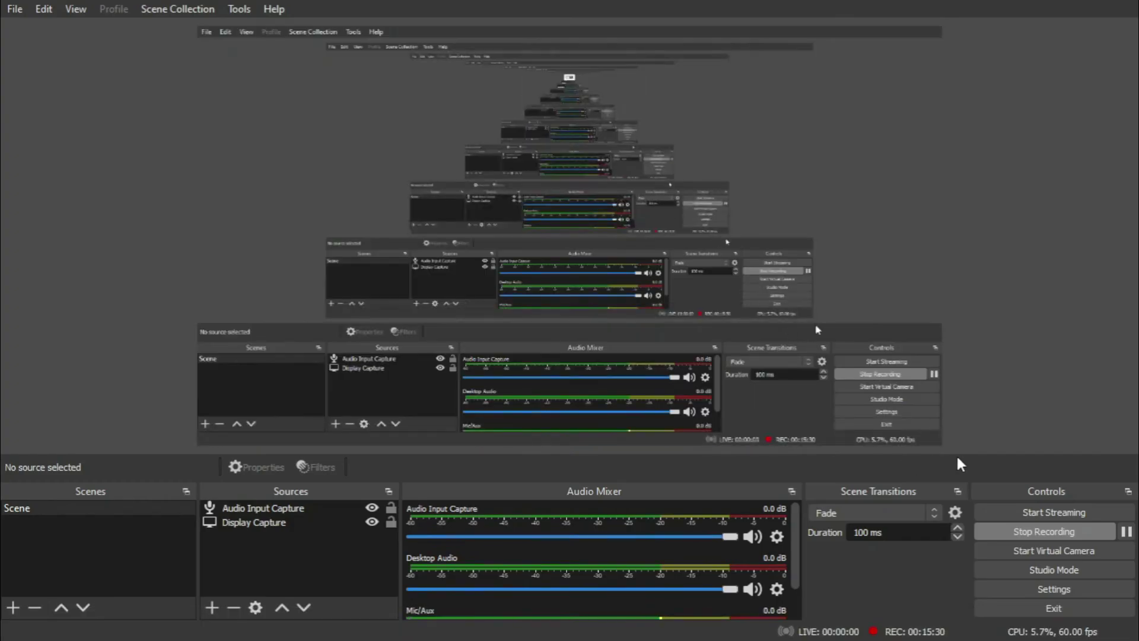
left_click(1126, 532)
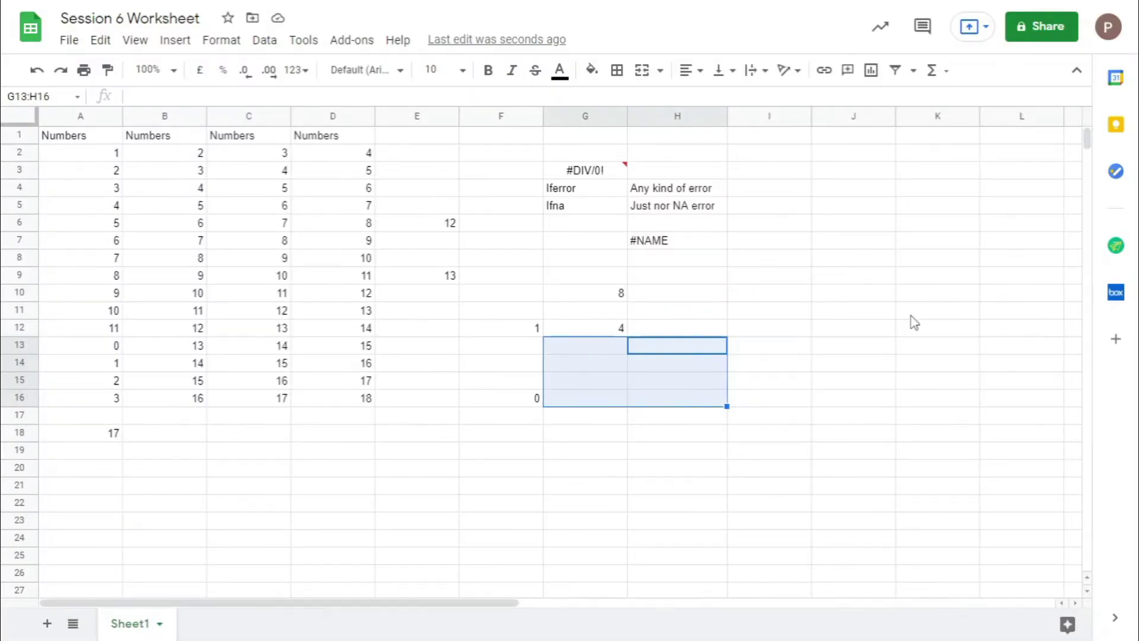